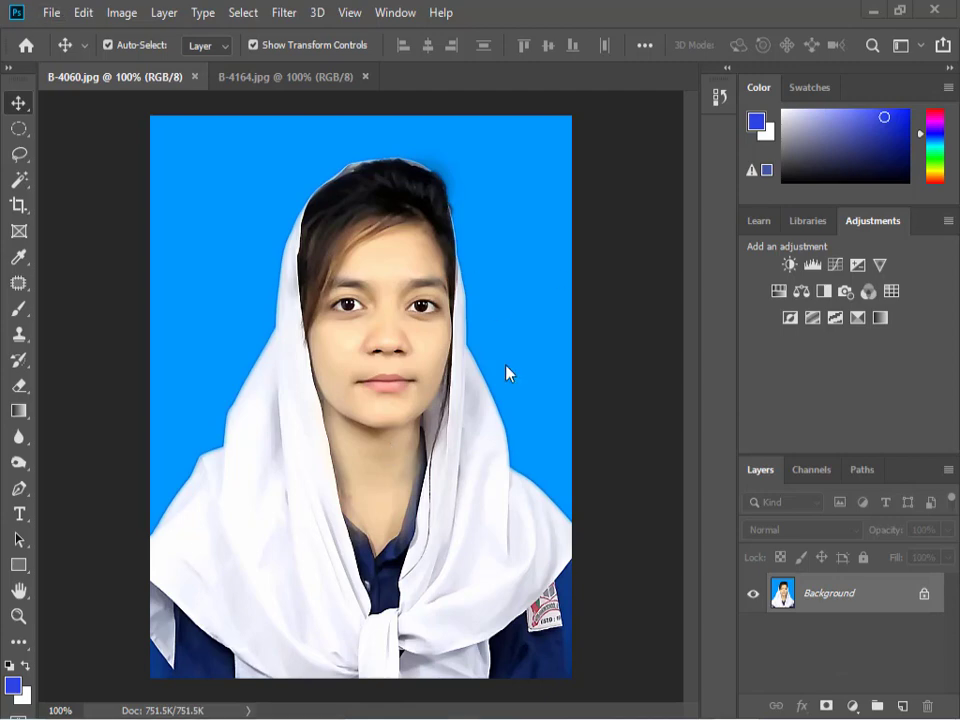
Compare the two open portraits, B-4060.jpg and B-4164.jpg, ending on B-4060.jpg.
{"action": "left_click", "coordinate": [283, 80]}
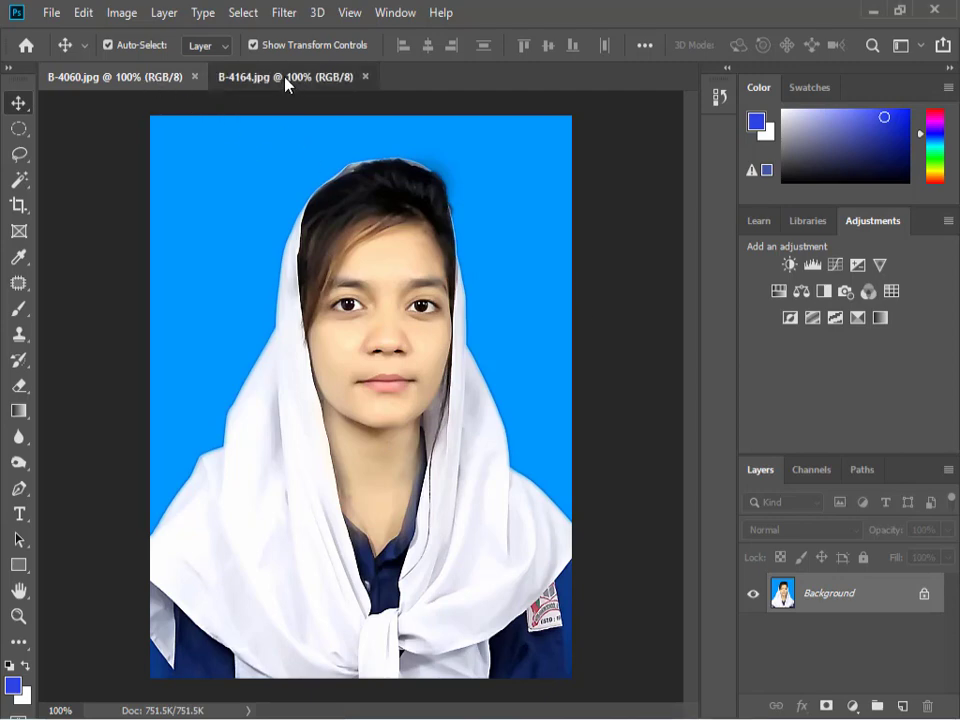
{"action": "left_click", "coordinate": [148, 80]}
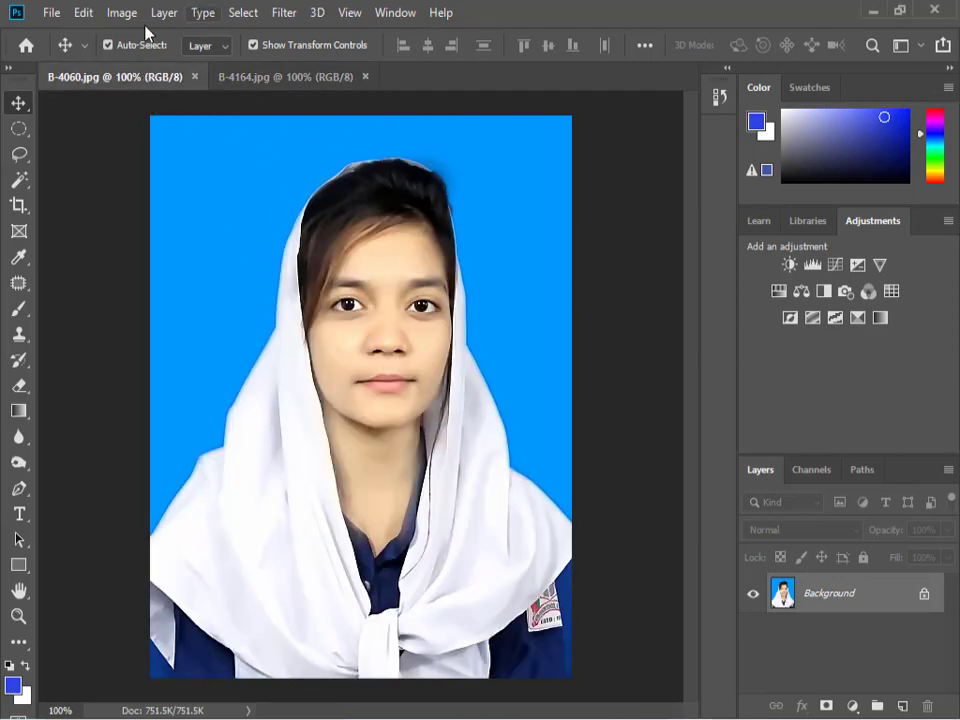
{"action": "left_click", "coordinate": [262, 78]}
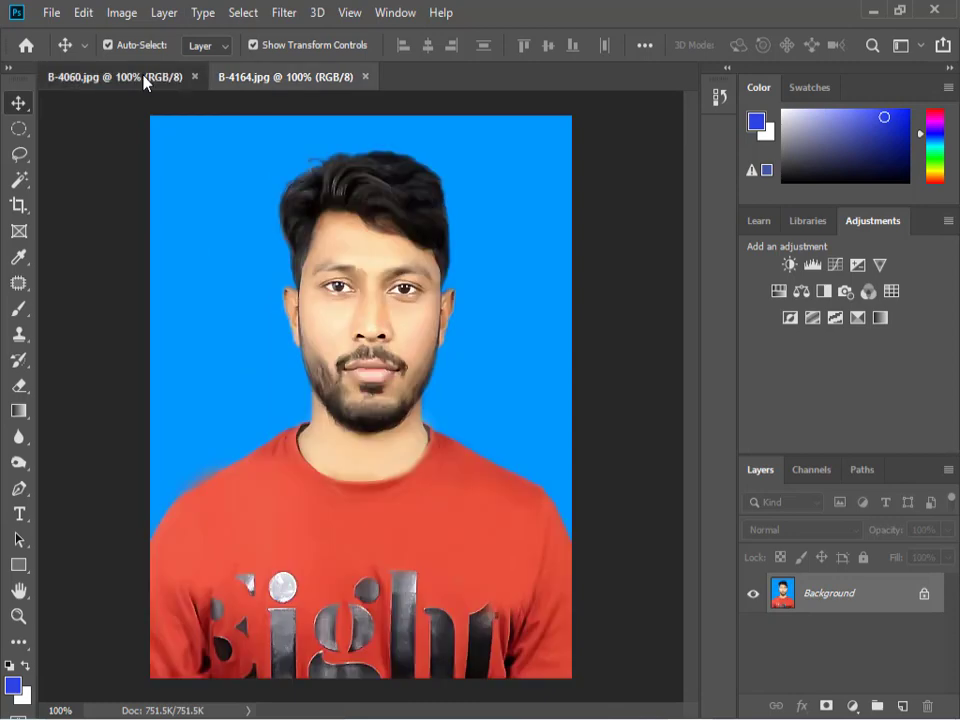
{"action": "left_click", "coordinate": [146, 78]}
{"action": "left_click", "coordinate": [260, 78]}
{"action": "left_click", "coordinate": [137, 78]}
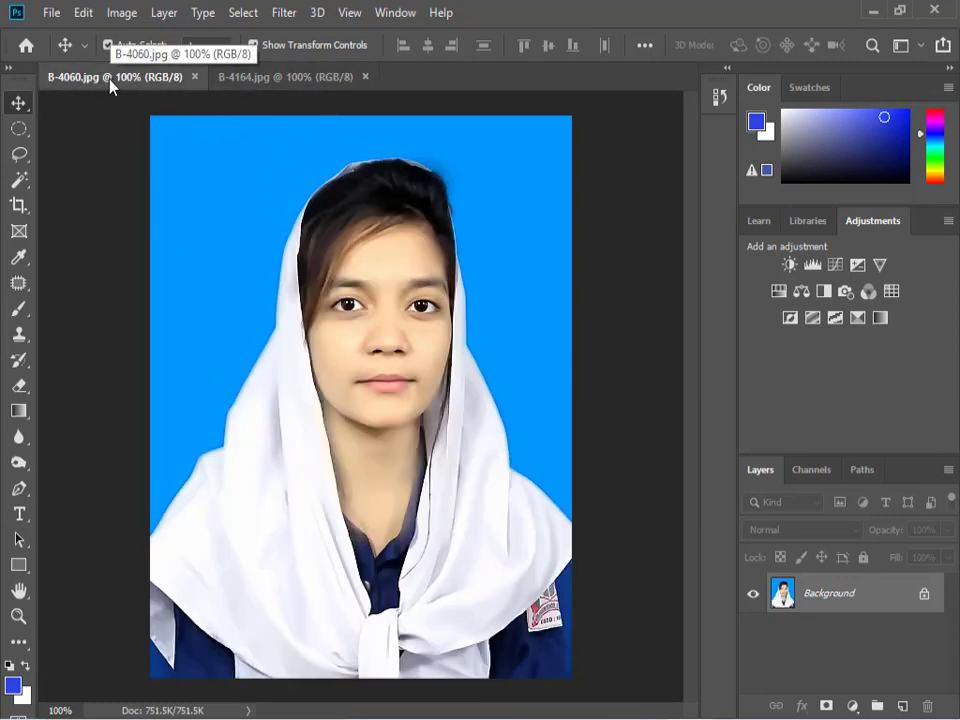
{"action": "left_click", "coordinate": [283, 86]}
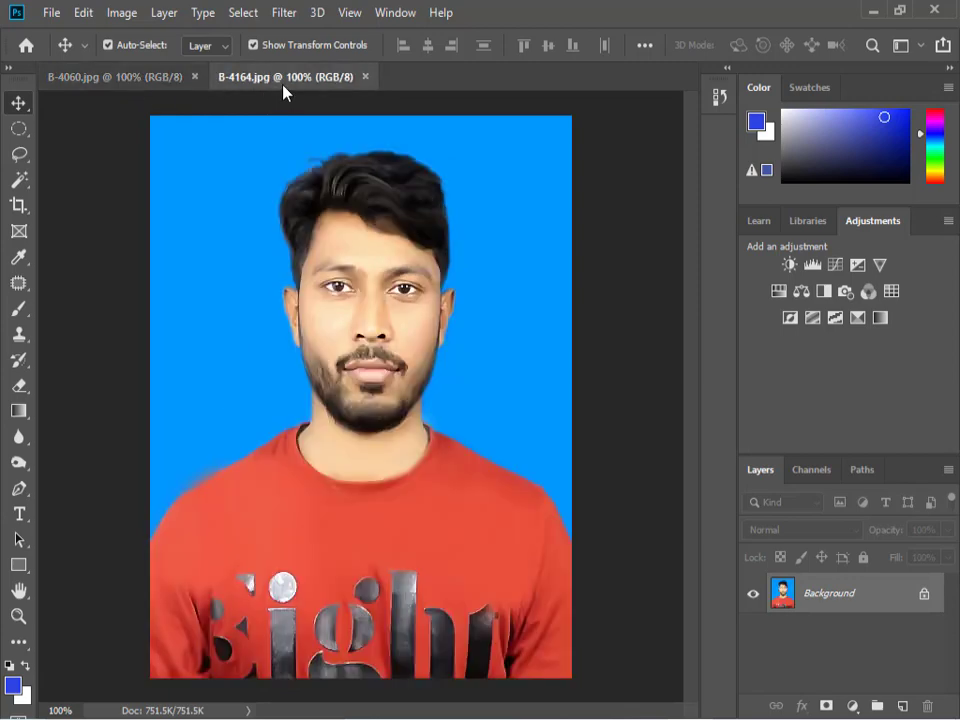
{"action": "left_click", "coordinate": [148, 80]}
{"action": "left_click", "coordinate": [272, 82]}
{"action": "left_click", "coordinate": [154, 86]}
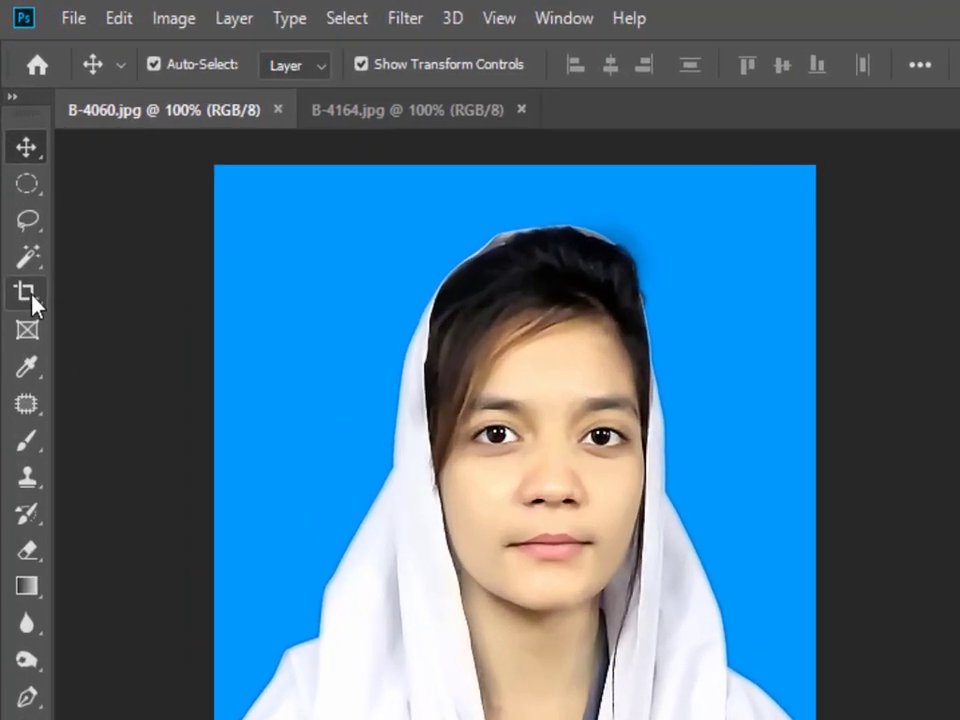
Crop B-4060.jpg to 1.5 in wide by 2 in high at 300 px/in.
{"action": "left_click", "coordinate": [19, 207]}
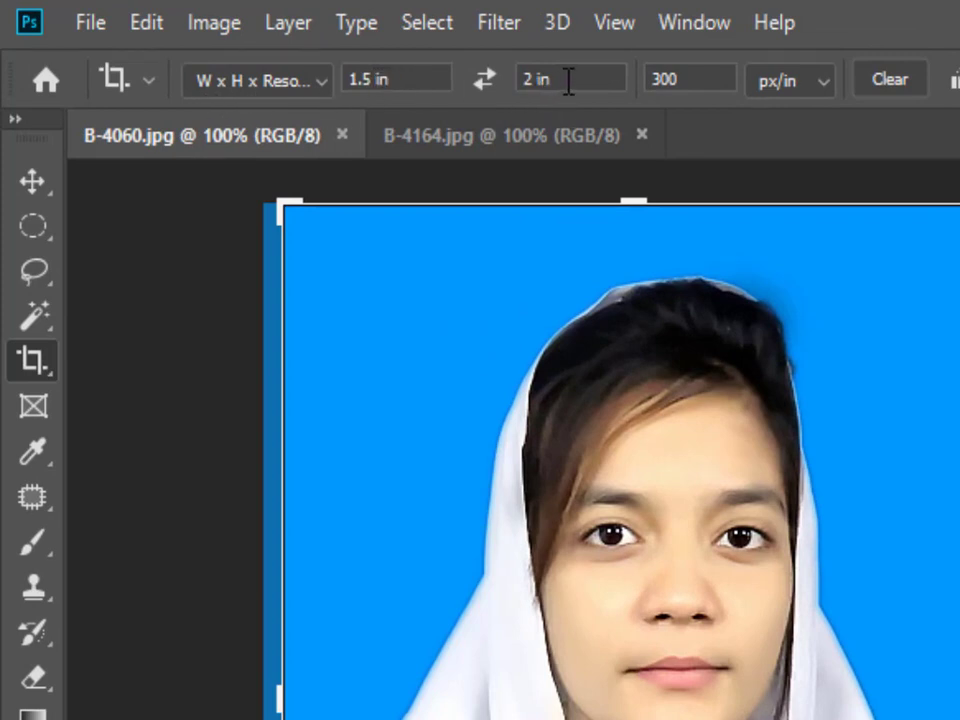
{"action": "left_click", "coordinate": [695, 79]}
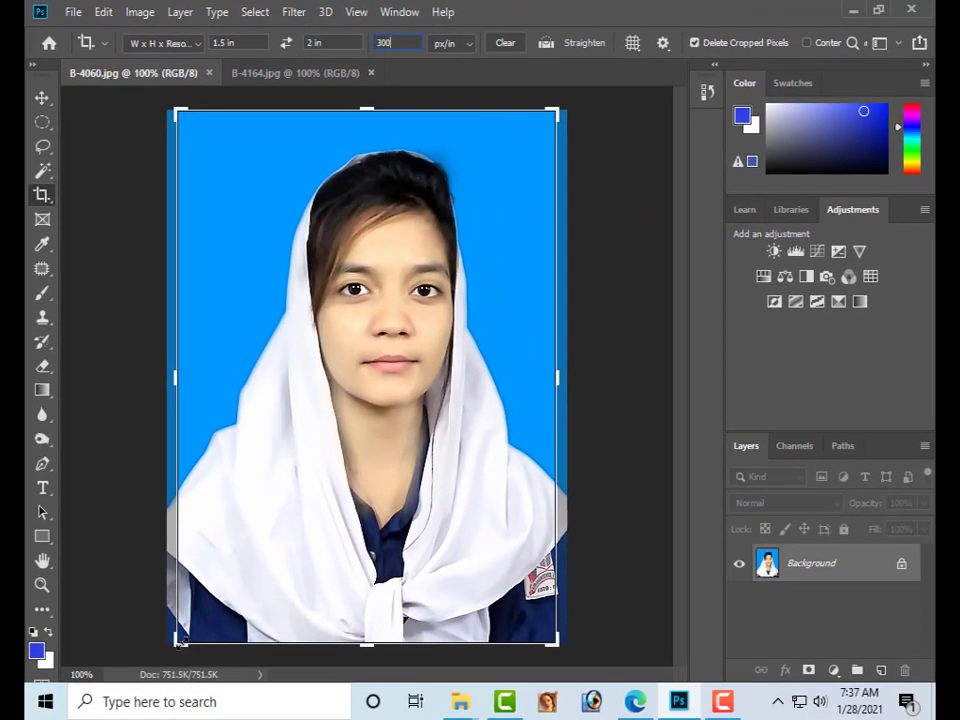
{"action": "key", "text": "Return"}
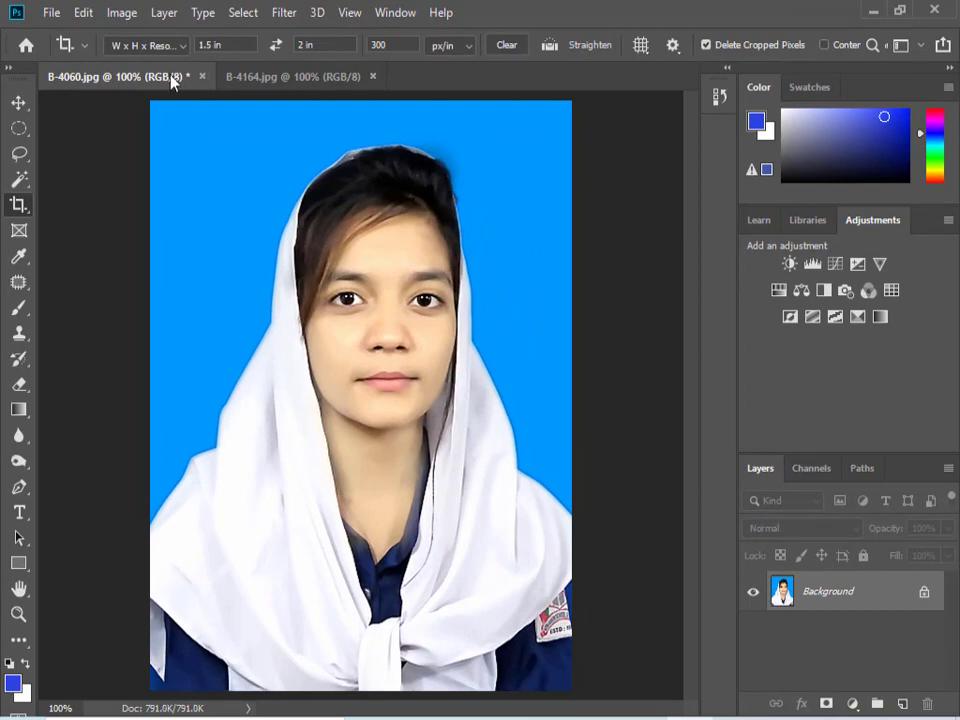
Crop B-4164.jpg to 2 × 1.5 in at 300 px/in, extending the frame to leave empty white canvas beside the man.
{"action": "left_click", "coordinate": [264, 79]}
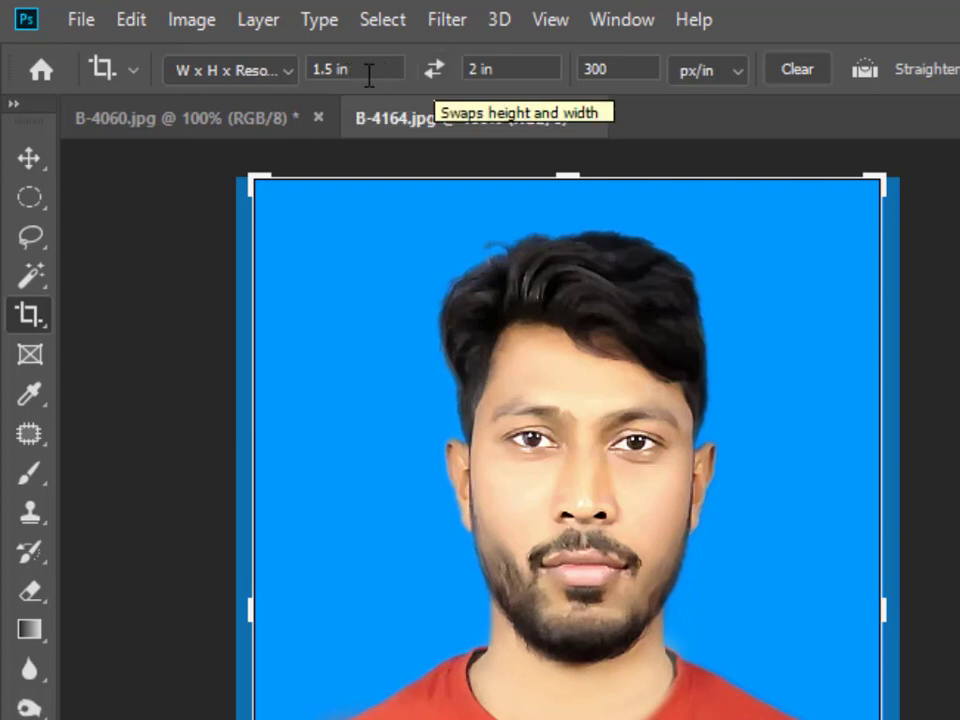
{"action": "left_click", "coordinate": [434, 72]}
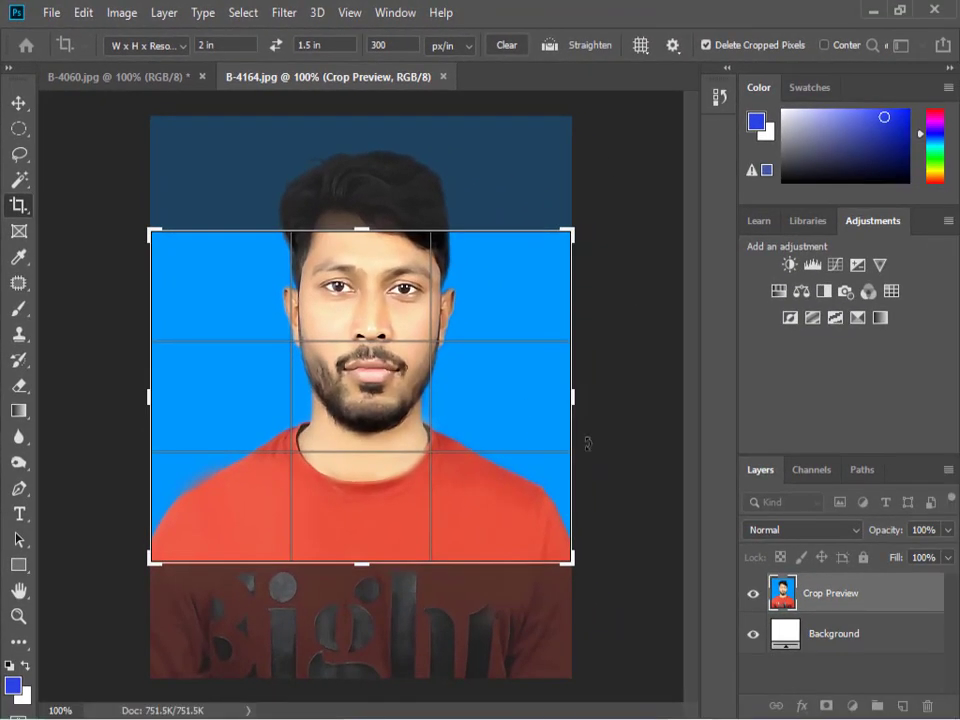
{"action": "left_click_drag", "start_coordinate": [570, 556], "coordinate": [632, 637]}
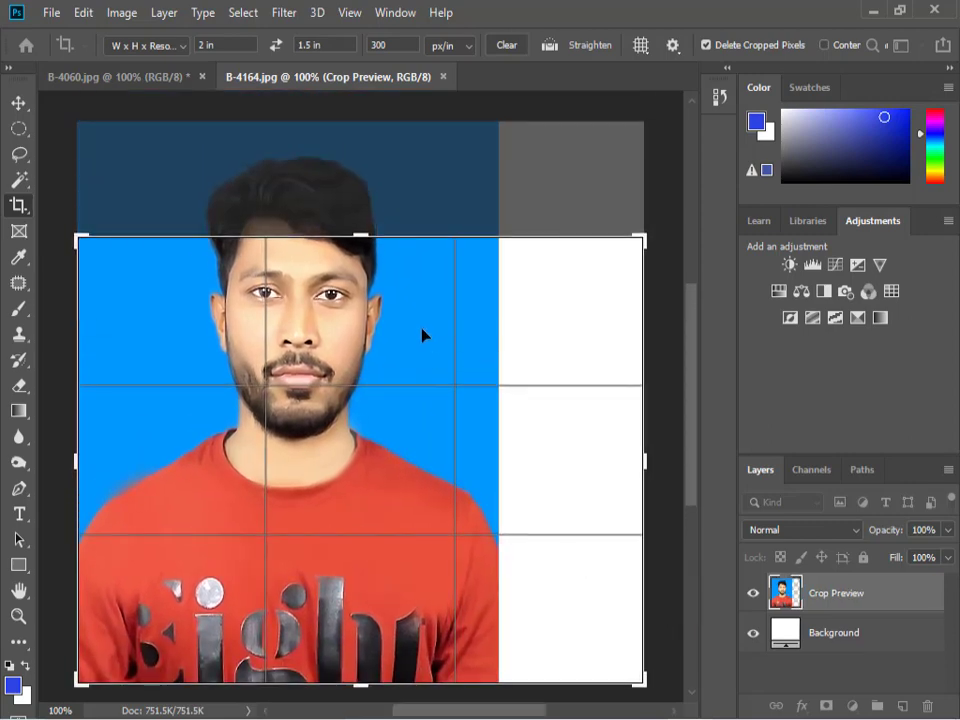
{"action": "left_click_drag", "start_coordinate": [359, 234], "coordinate": [360, 208]}
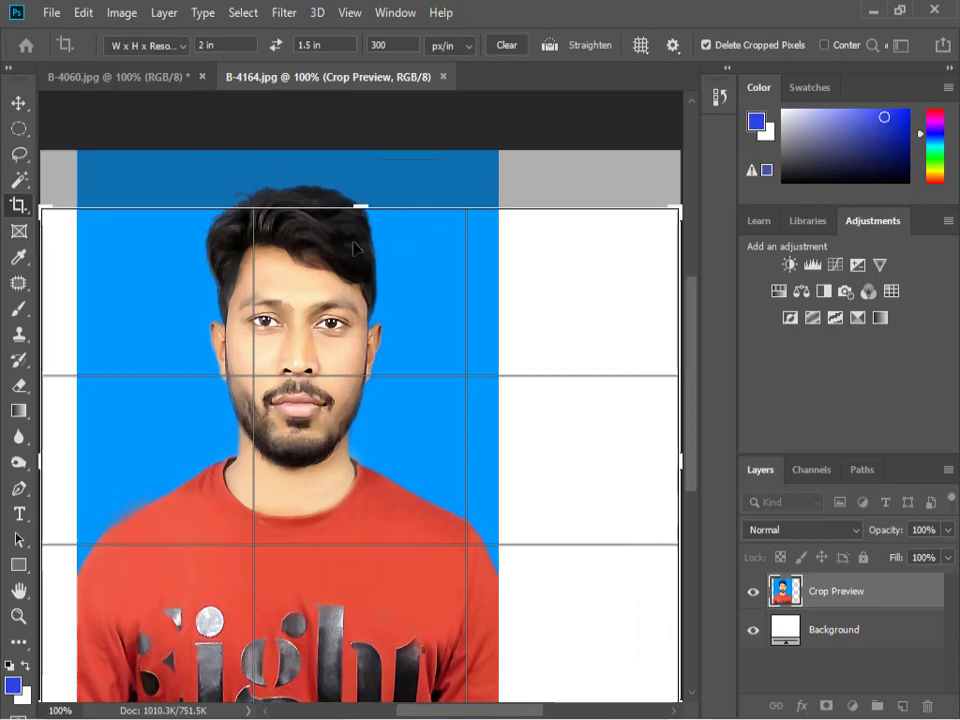
{"action": "mouse_move", "coordinate": [373, 262]}
{"action": "left_mouse_down"}
{"action": "mouse_move", "coordinate": [380, 256]}
{"action": "mouse_move", "coordinate": [372, 257]}
{"action": "left_mouse_up"}
{"action": "left_click_drag", "start_coordinate": [479, 296], "coordinate": [422, 350]}
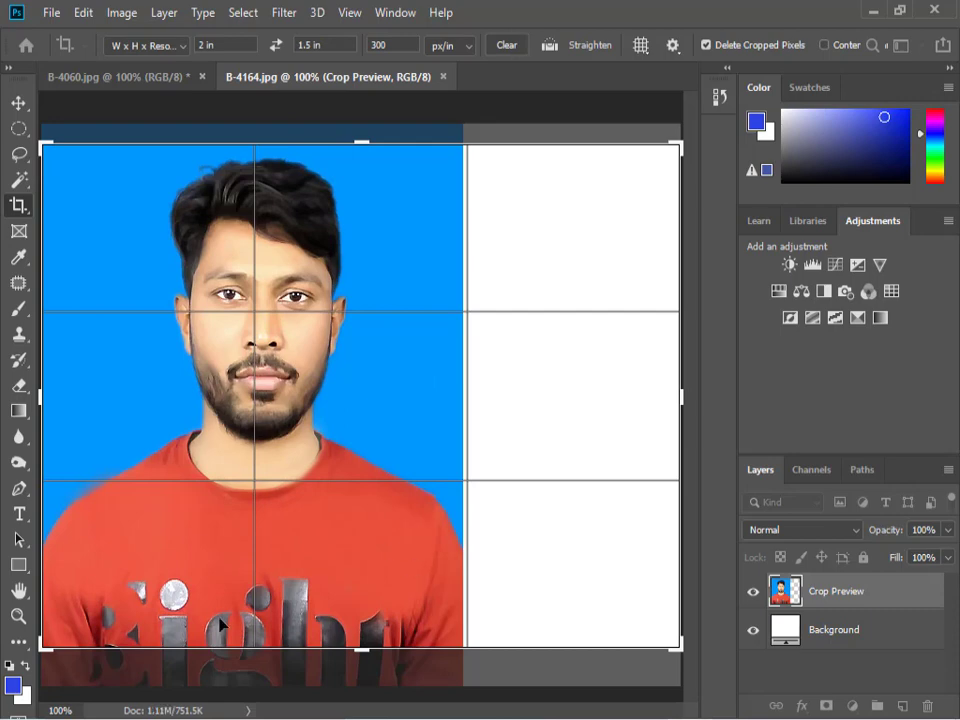
{"action": "mouse_move", "coordinate": [402, 565]}
{"action": "left_mouse_down"}
{"action": "mouse_move", "coordinate": [400, 525]}
{"action": "mouse_move", "coordinate": [396, 569]}
{"action": "left_mouse_up"}
{"action": "key", "text": "Return"}
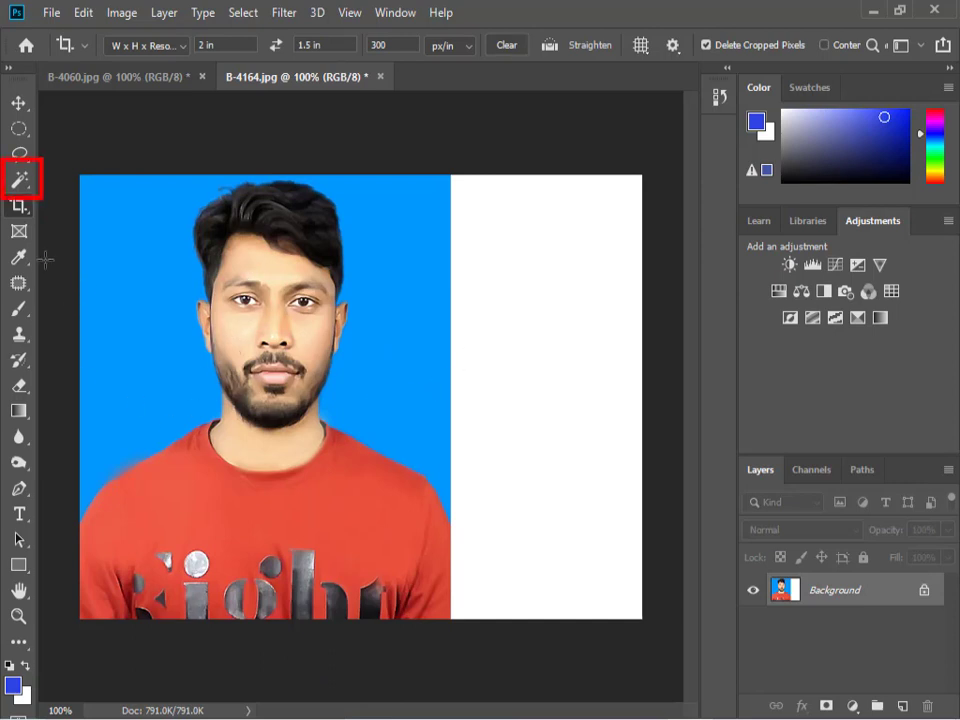
Select the blue backdrop and the white area around the man with the Magic Wand and feather the selection by 2 pixels.
{"action": "left_click", "coordinate": [20, 182]}
{"action": "left_click", "coordinate": [162, 323]}
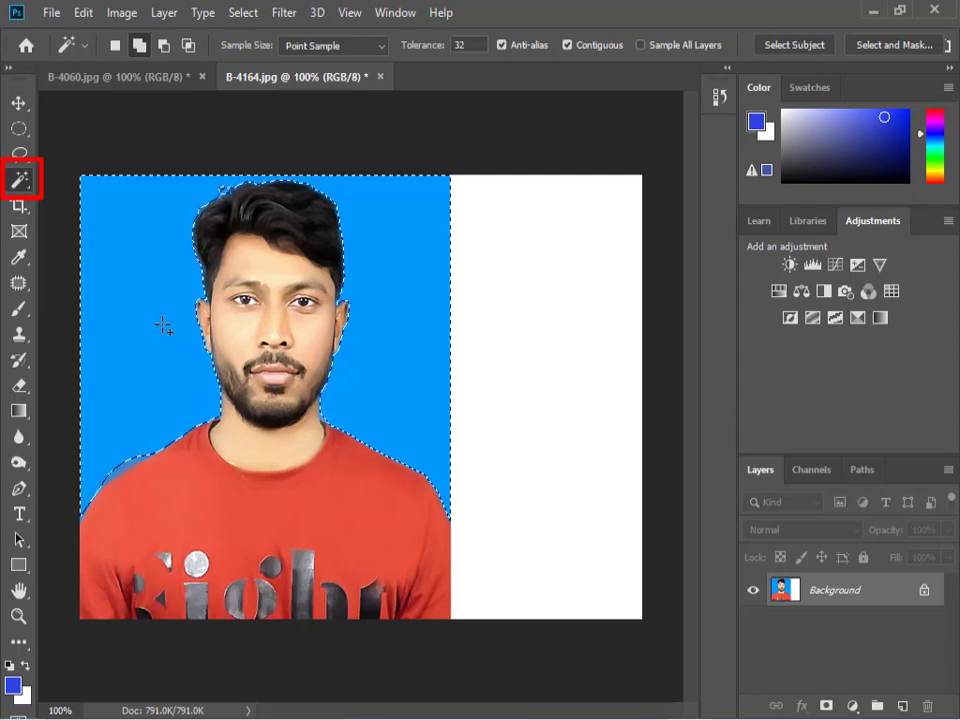
{"action": "left_click", "coordinate": [583, 410]}
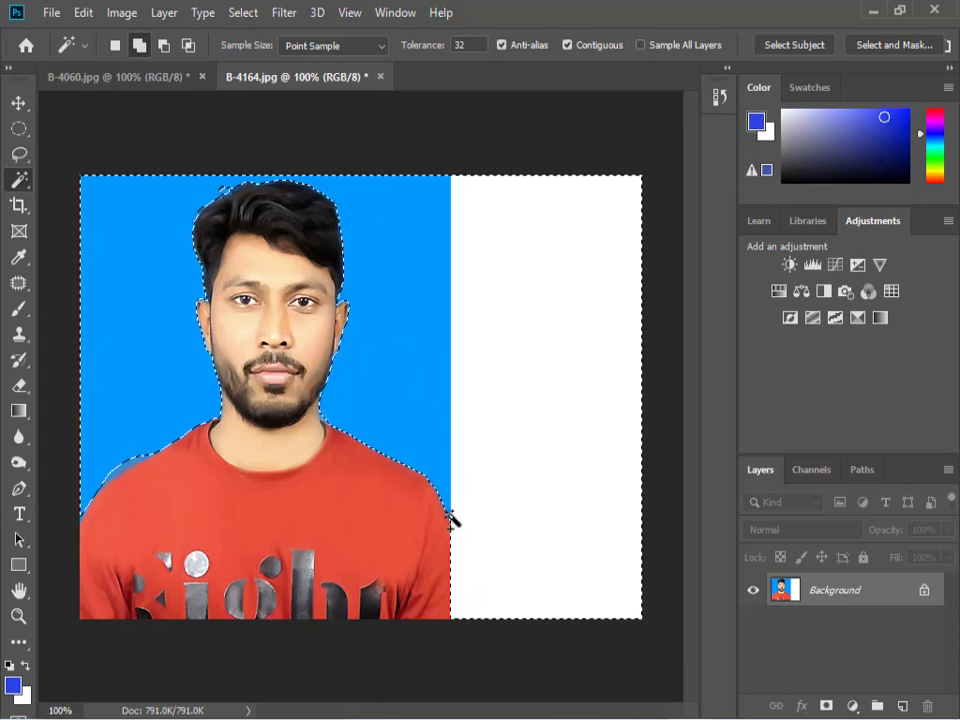
{"action": "key", "text": "shift+F6"}
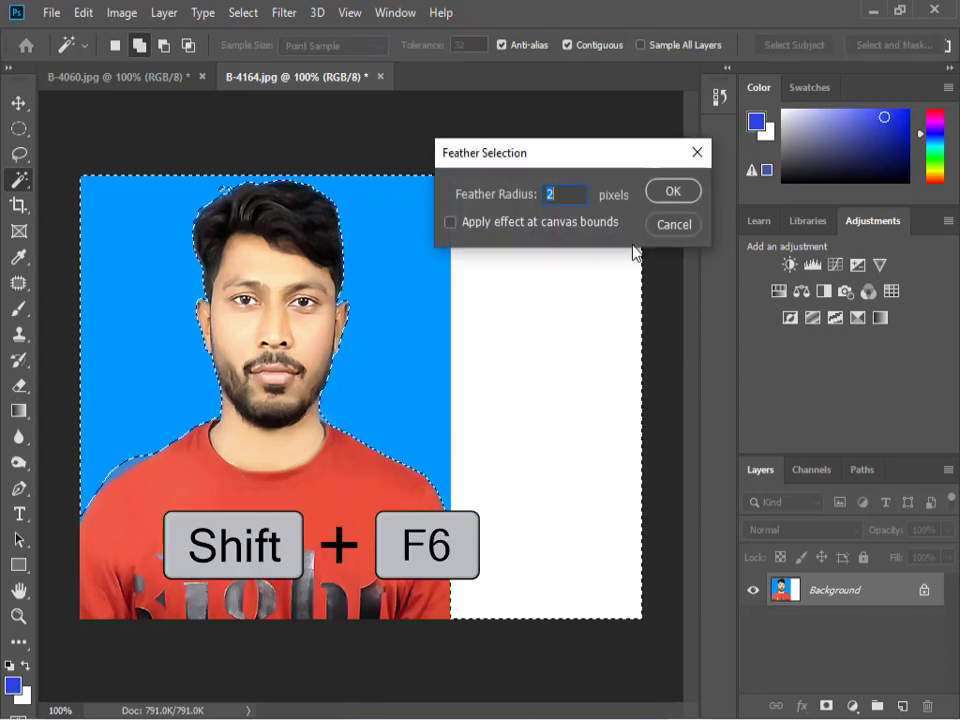
{"action": "left_click", "coordinate": [677, 192]}
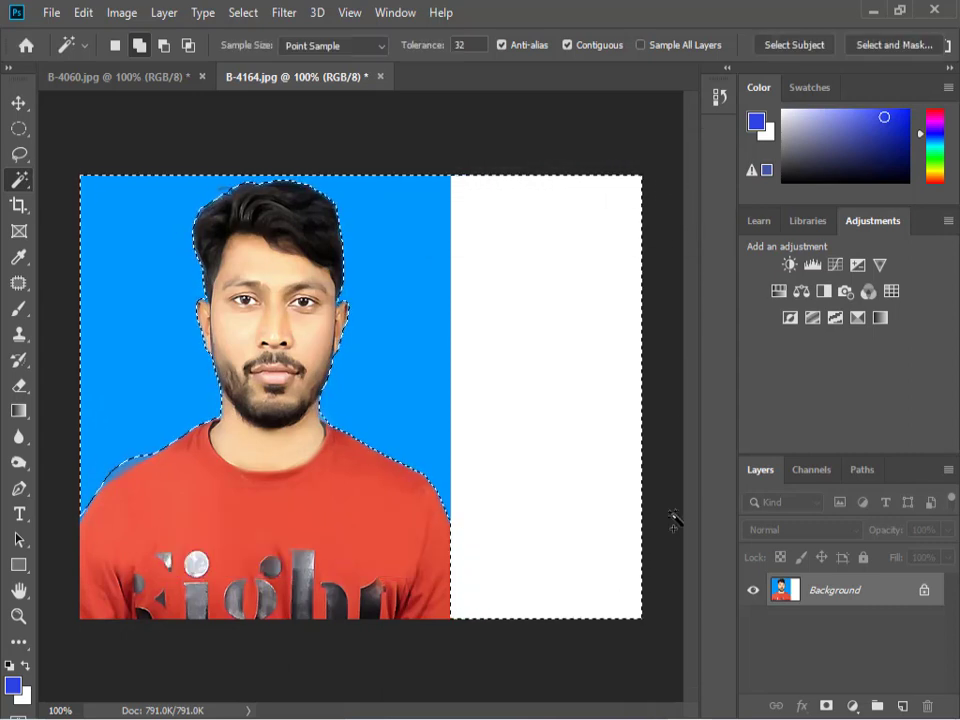
Invert the selection to the man and copy him onto a new layer.
{"action": "key", "text": "ctrl+shift+i"}
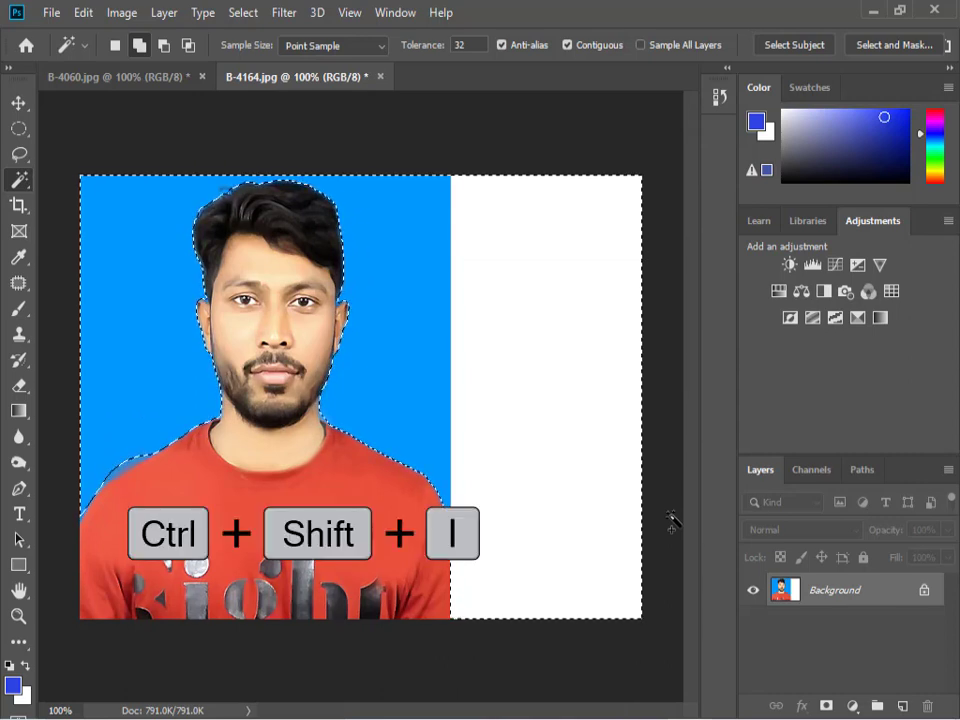
{"action": "key", "text": "ctrl+shift+i"}
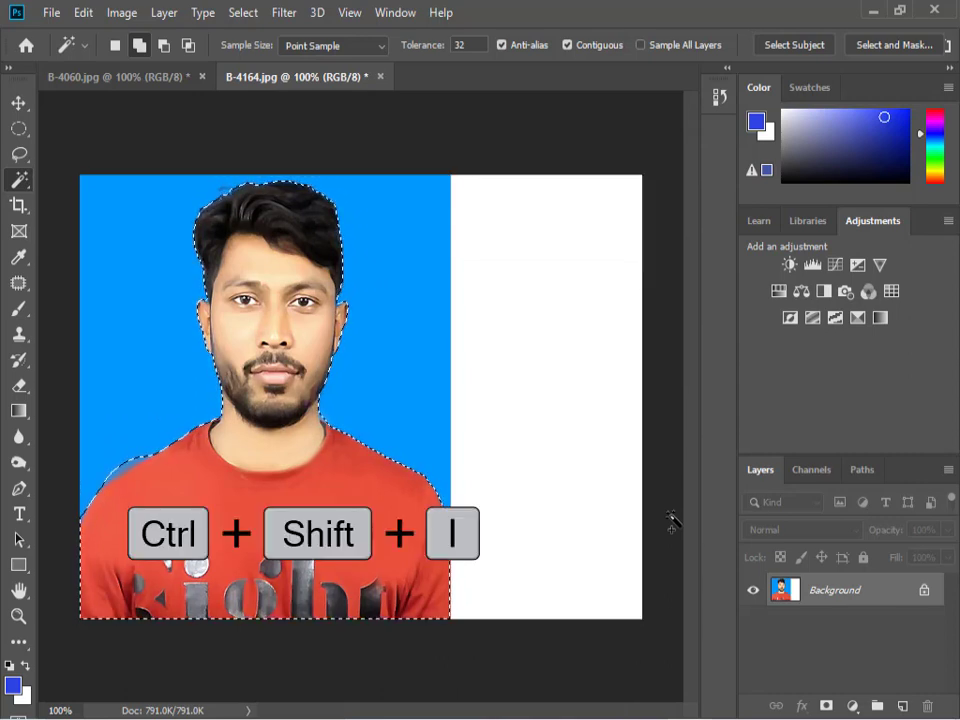
{"action": "key", "text": "ctrl+c"}
{"action": "key", "text": "ctrl+v"}
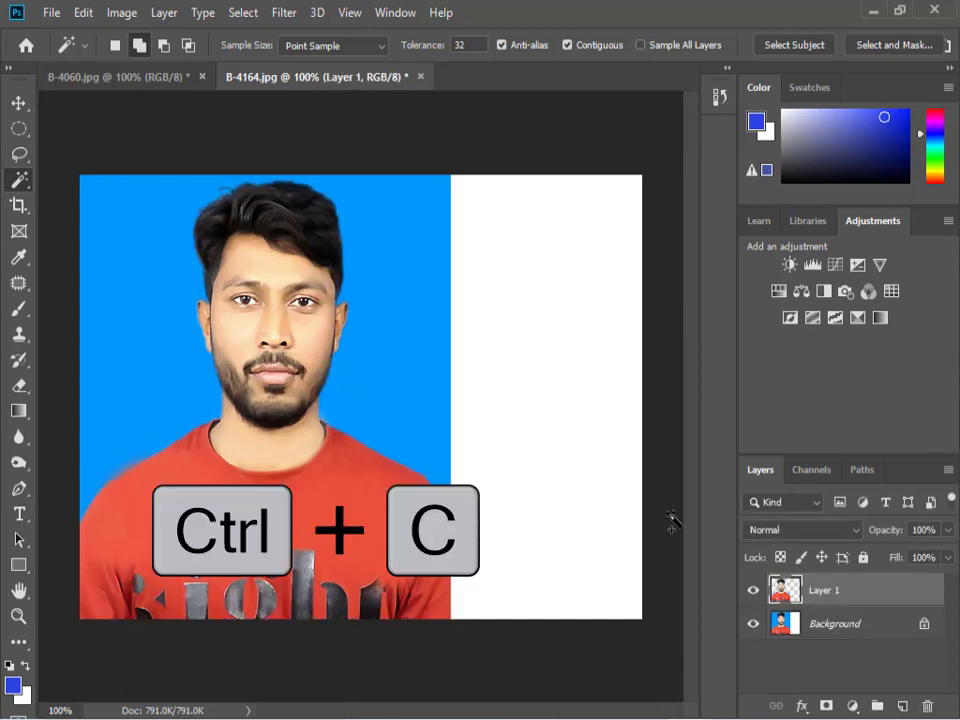
Fill the Background layer of B-4164.jpg with a vivid blue foreground color.
{"action": "left_click", "coordinate": [817, 630]}
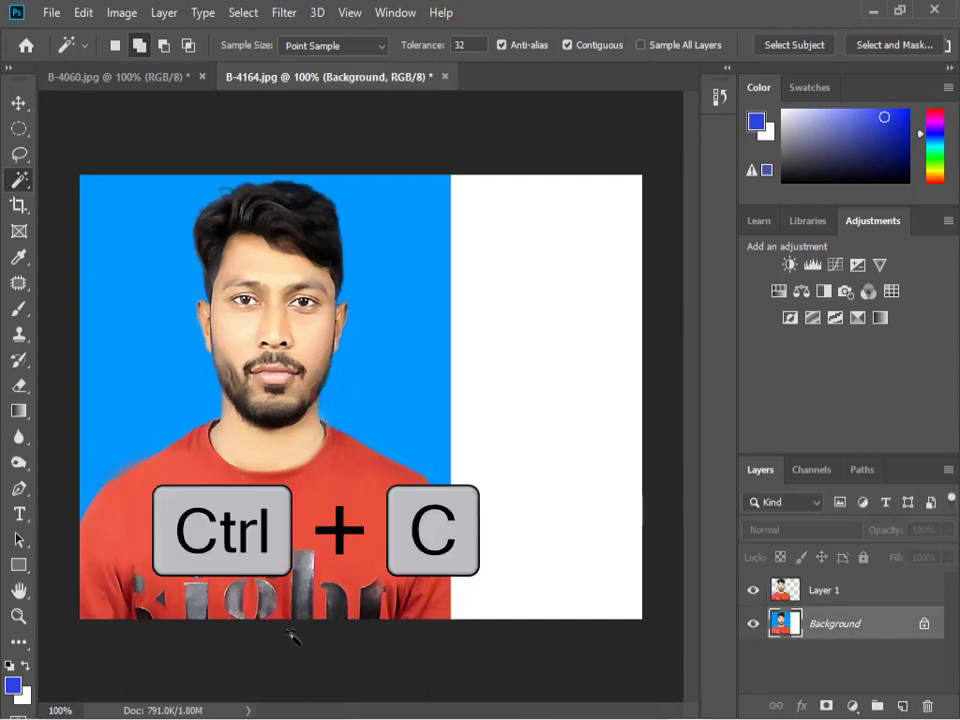
{"action": "key", "text": "ctrl+v"}
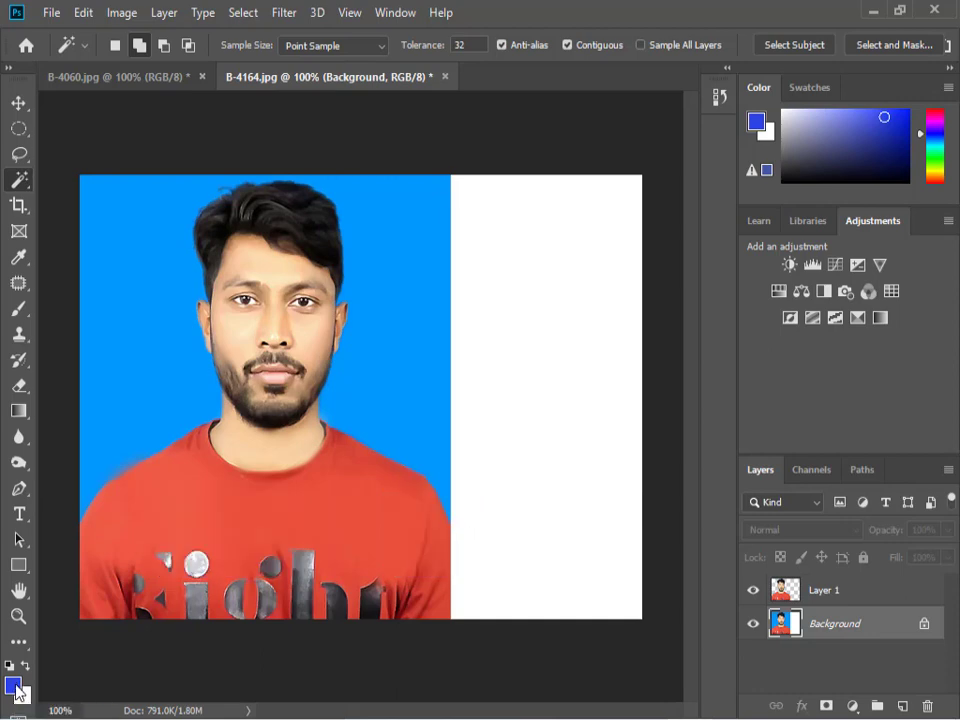
{"action": "left_click", "coordinate": [12, 685]}
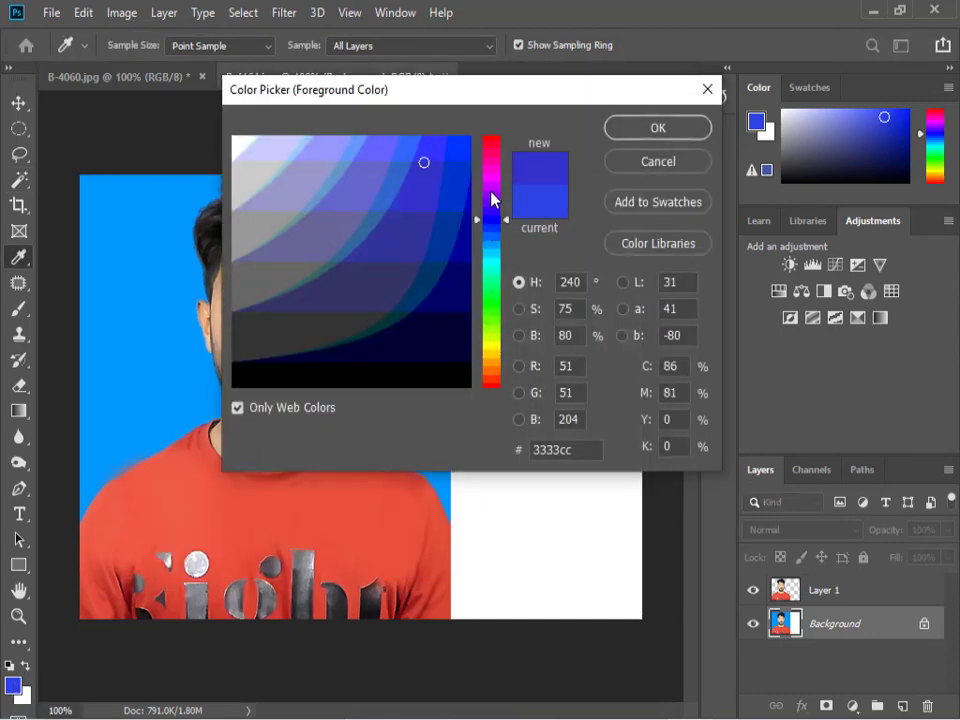
{"action": "left_click", "coordinate": [491, 233]}
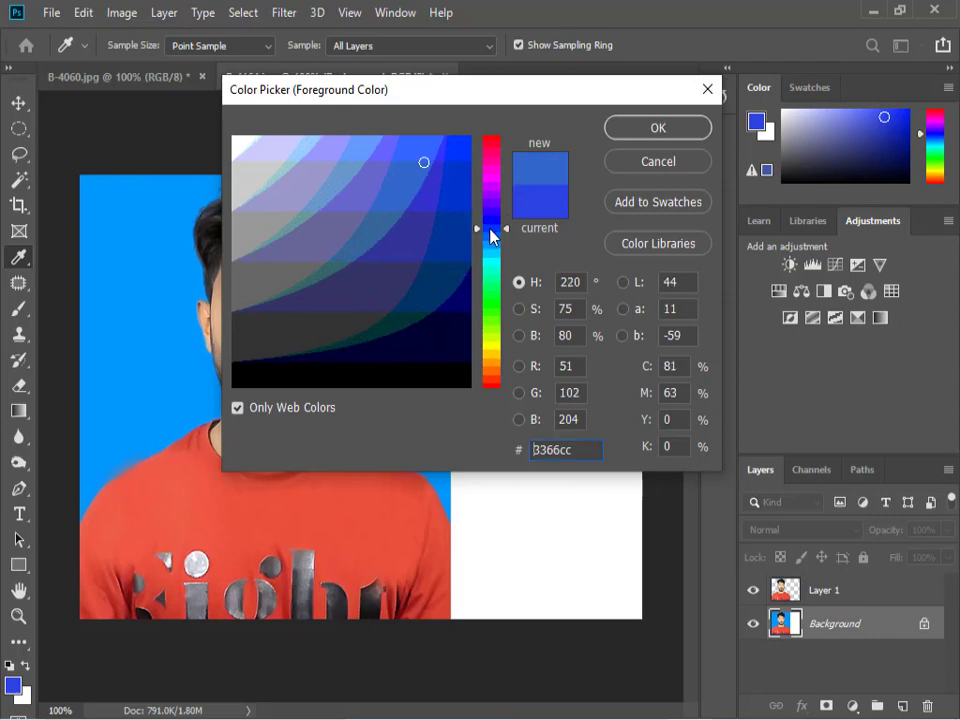
{"action": "left_click", "coordinate": [462, 143]}
{"action": "left_click", "coordinate": [661, 128]}
{"action": "key", "text": "w"}
{"action": "key", "text": "alt+Delete"}
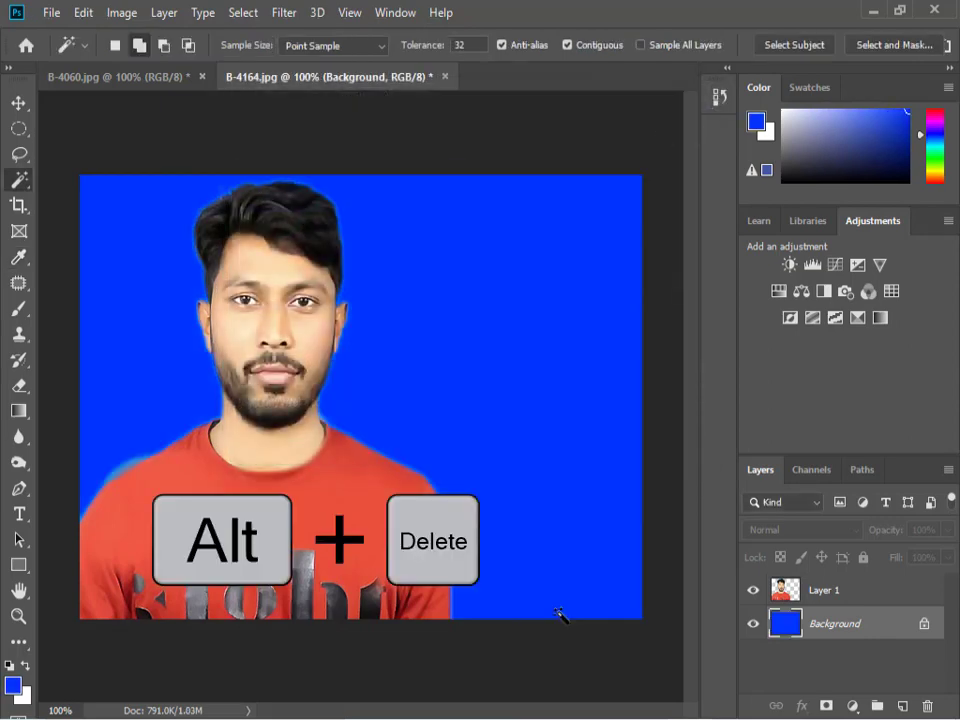
Scale down the man's cut-out on Layer 1 and place it in the lower-left corner of the canvas.
{"action": "left_click", "coordinate": [808, 591]}
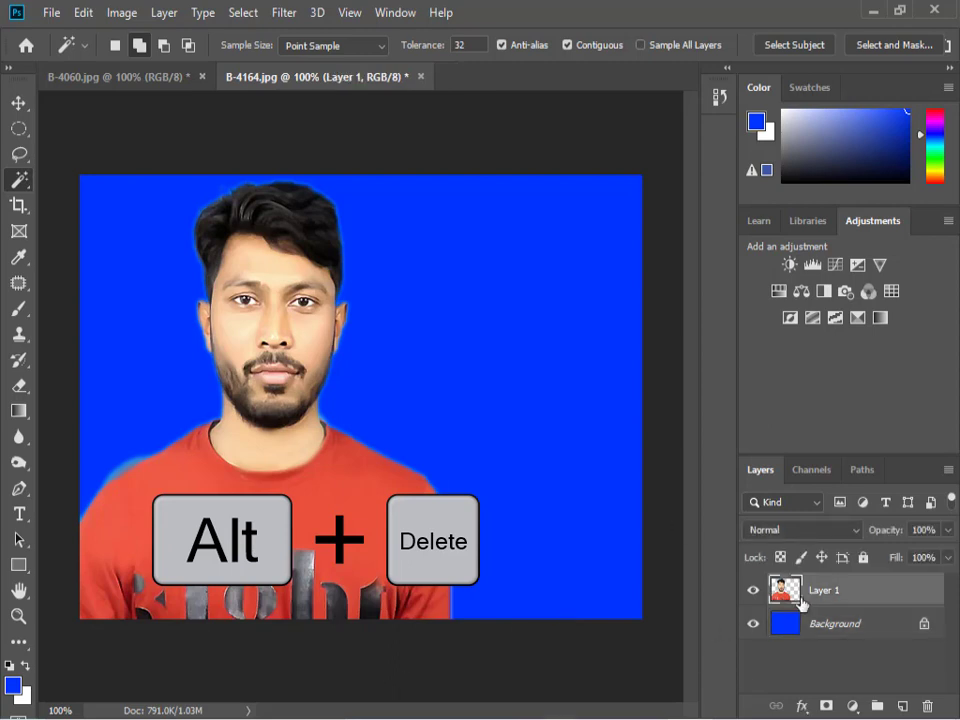
{"action": "key", "text": "v"}
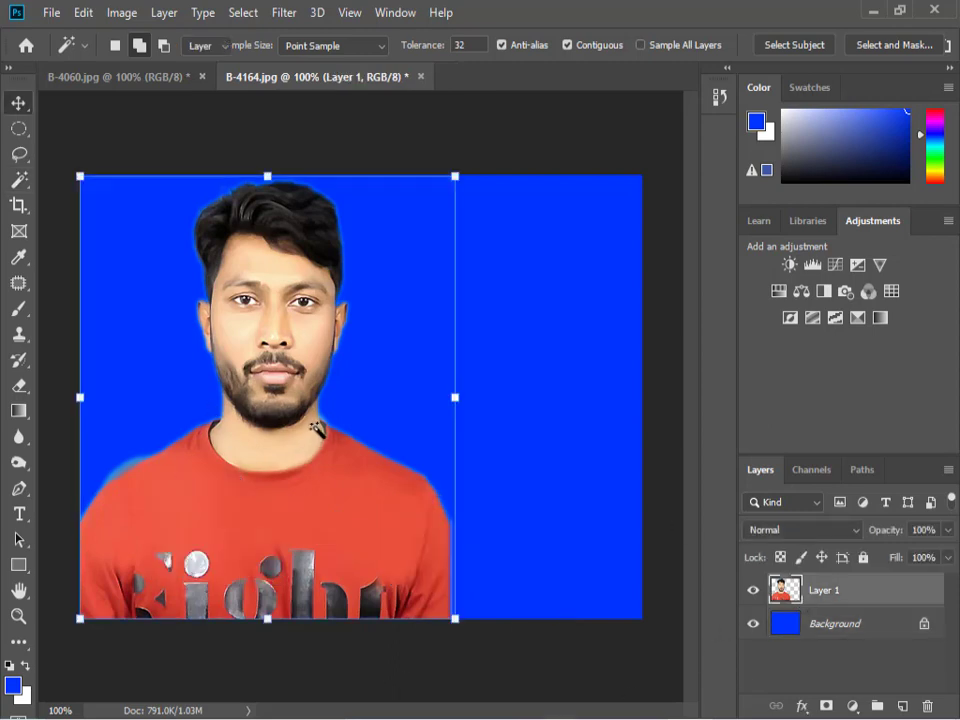
{"action": "left_click_drag", "start_coordinate": [84, 611], "coordinate": [114, 600]}
{"action": "left_click_drag", "start_coordinate": [310, 548], "coordinate": [278, 565]}
{"action": "key", "text": "Return"}
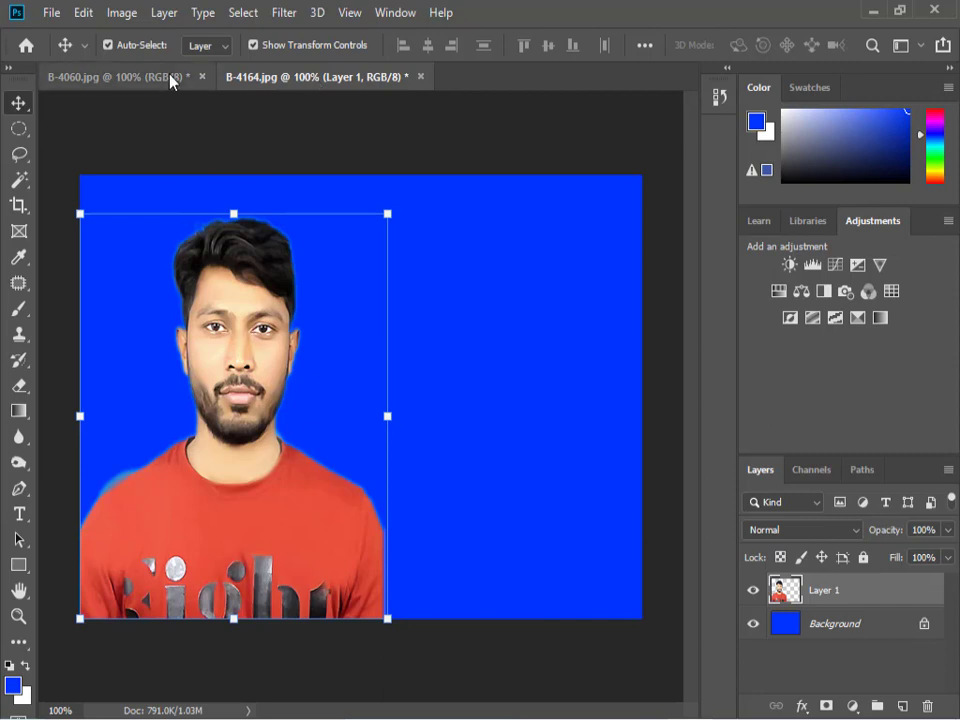
Select the woman in B-4060.jpg by picking the blue backdrop with the Magic Wand, feathering it 2 pixels and inverting the selection.
{"action": "left_click", "coordinate": [128, 77]}
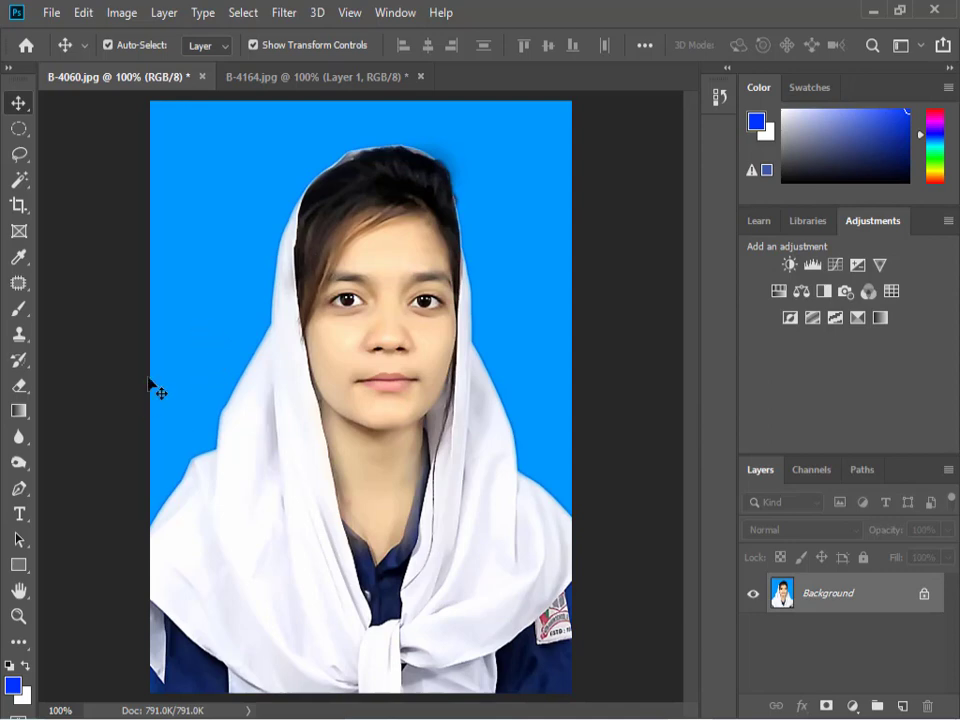
{"action": "key", "text": "w"}
{"action": "left_click", "coordinate": [207, 302]}
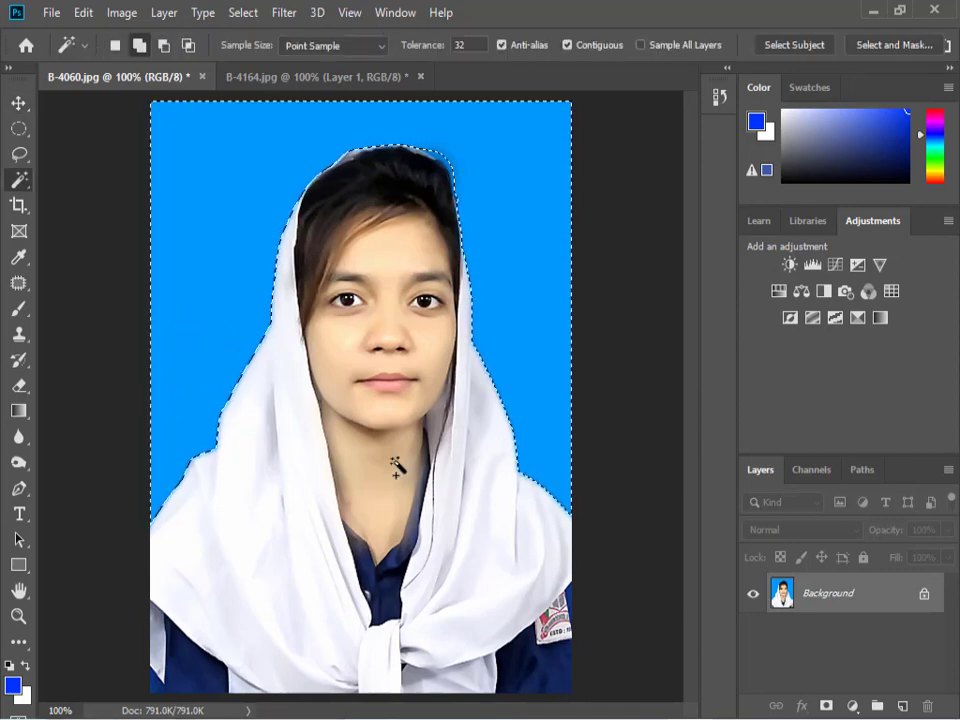
{"action": "key", "text": "shift+F6"}
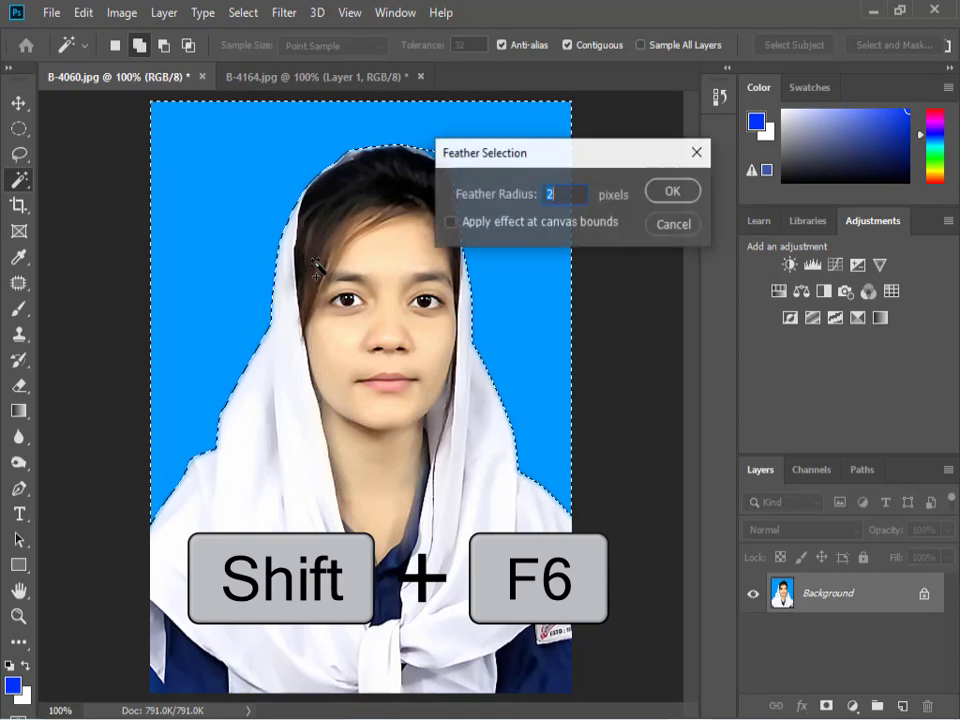
{"action": "left_click", "coordinate": [651, 236]}
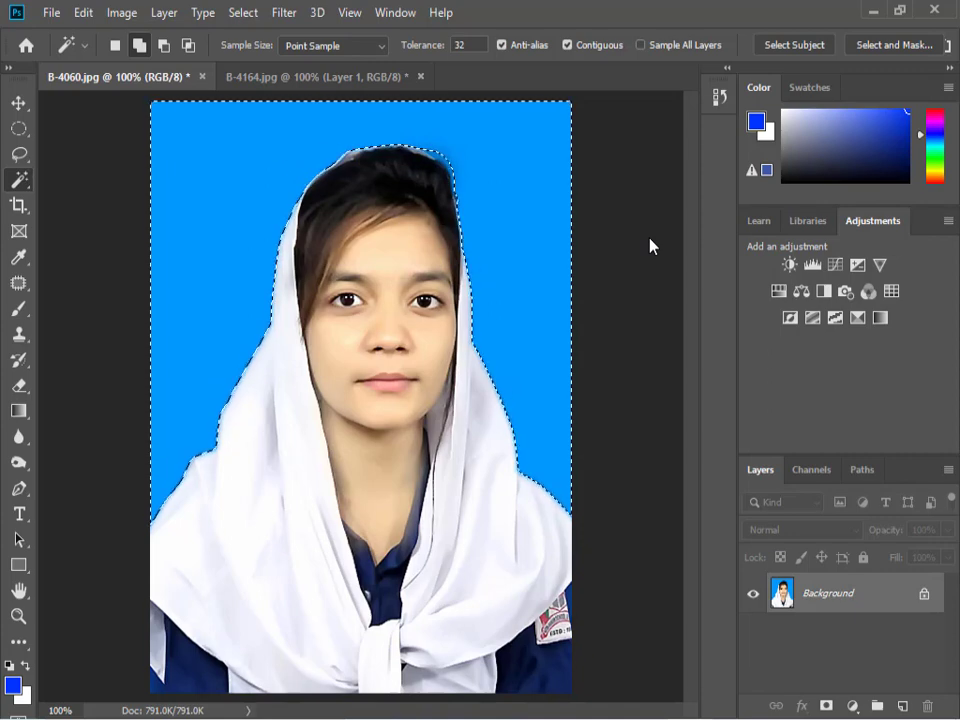
{"action": "key", "text": "ctrl+shift+i"}
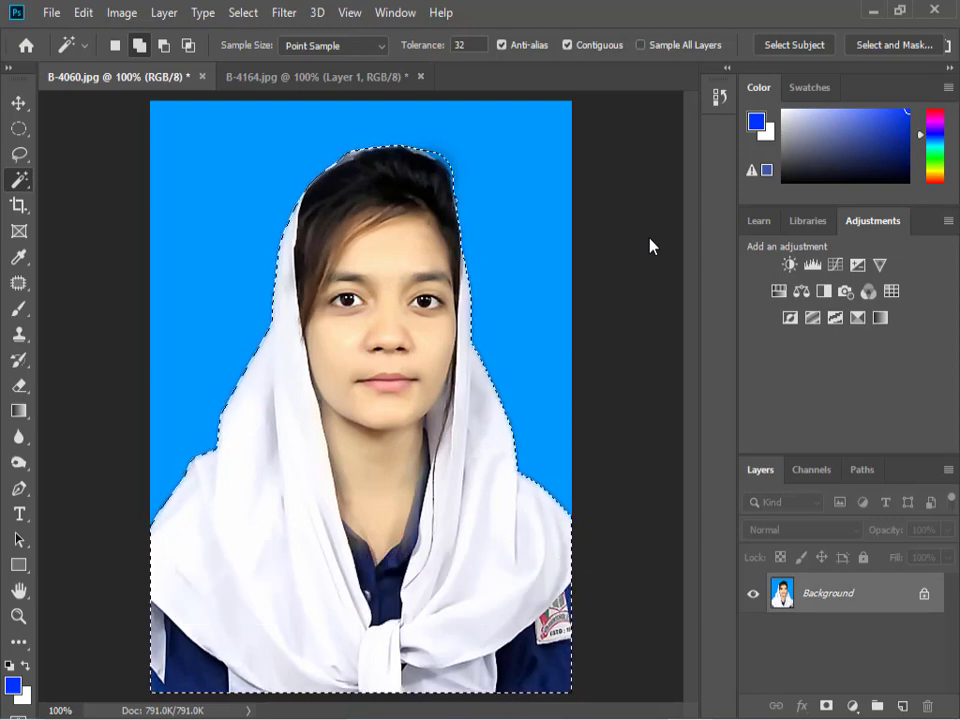
Copy the selected woman onto a new layer in B-4060.jpg and shift the cut-out slightly off the original.
{"action": "key", "text": "ctrl+j"}
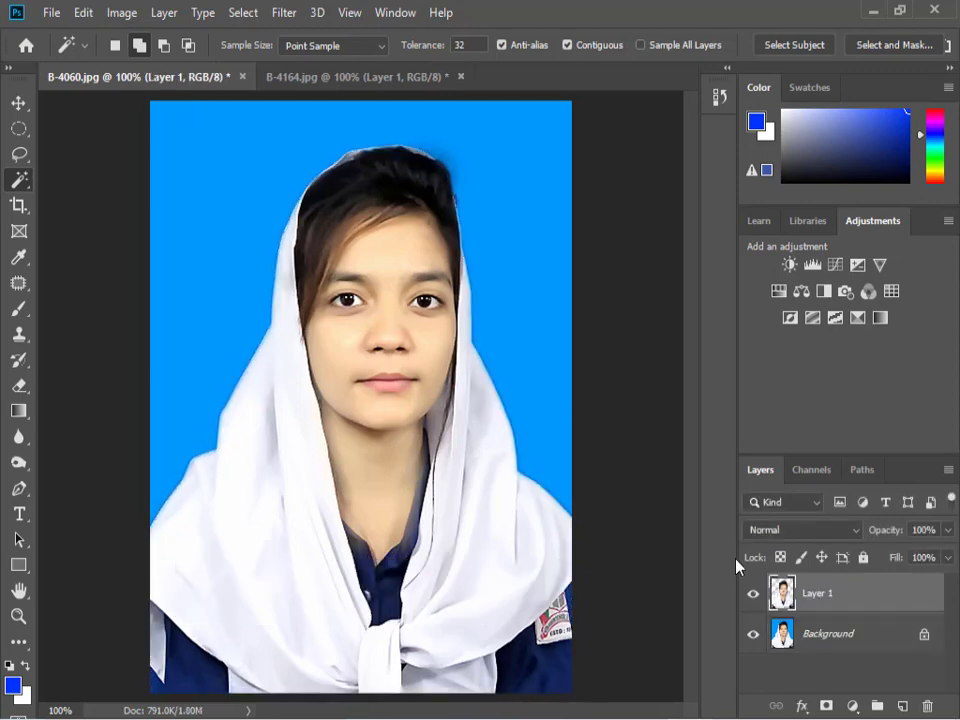
{"action": "left_click", "coordinate": [798, 638]}
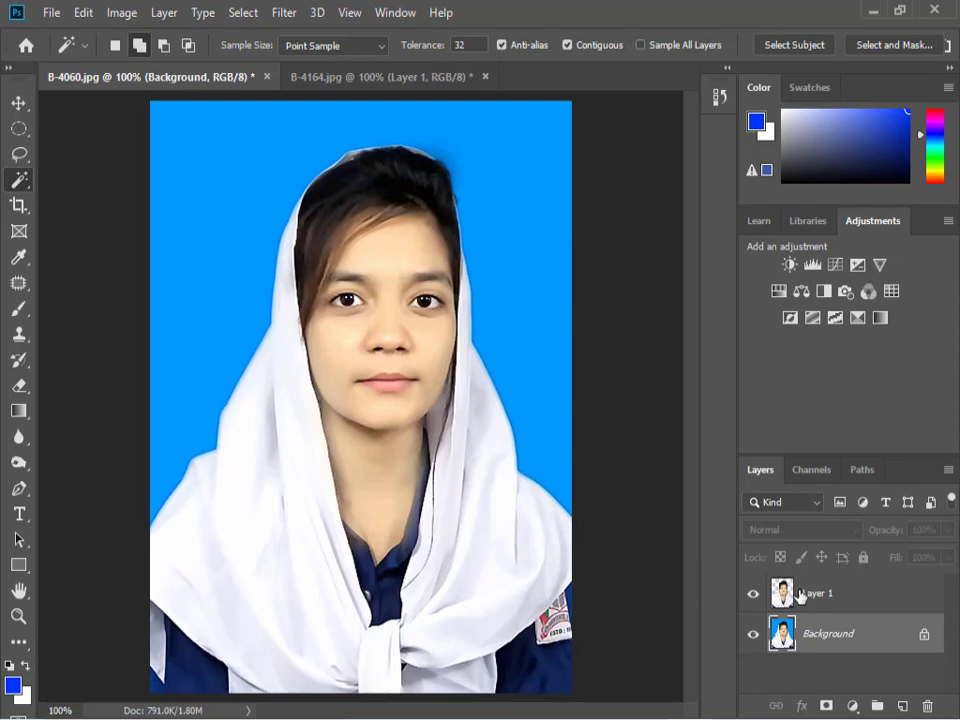
{"action": "key", "text": "v"}
{"action": "left_click", "coordinate": [448, 527]}
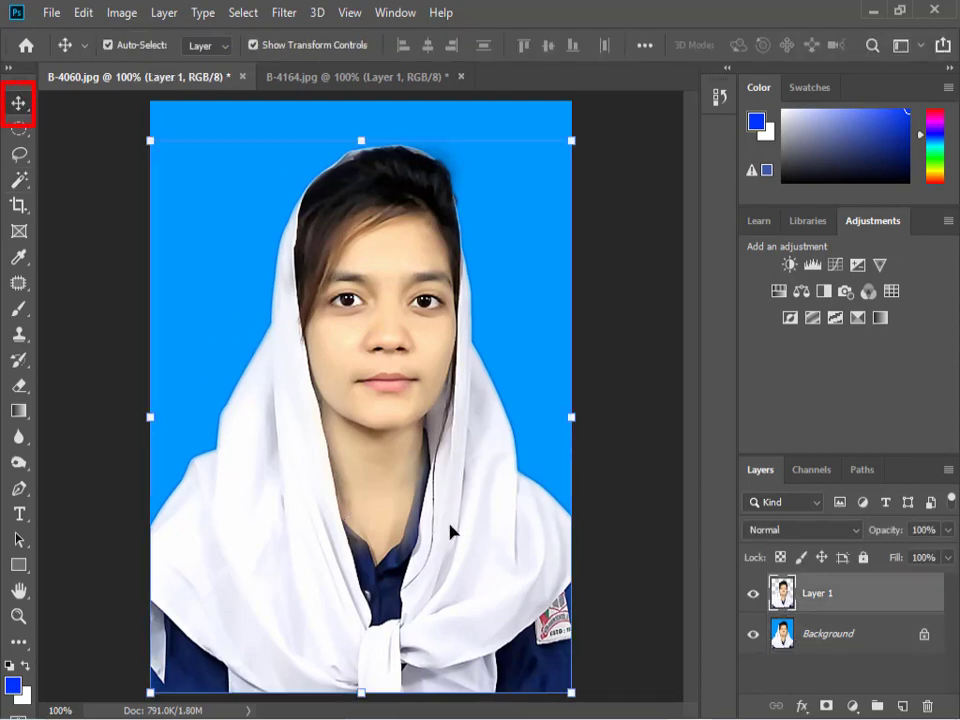
{"action": "left_click_drag", "start_coordinate": [446, 541], "coordinate": [460, 522]}
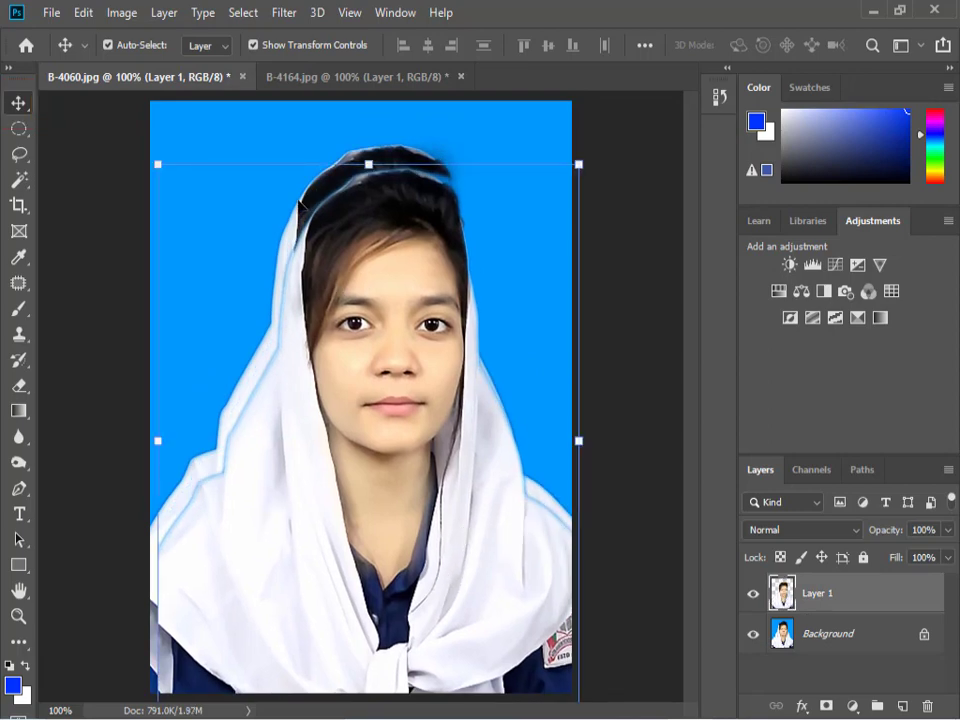
Bring the woman's cut-out from B-4060.jpg into B-4164.jpg and place it beside the man, partly overlapping him.
{"action": "left_click", "coordinate": [323, 85]}
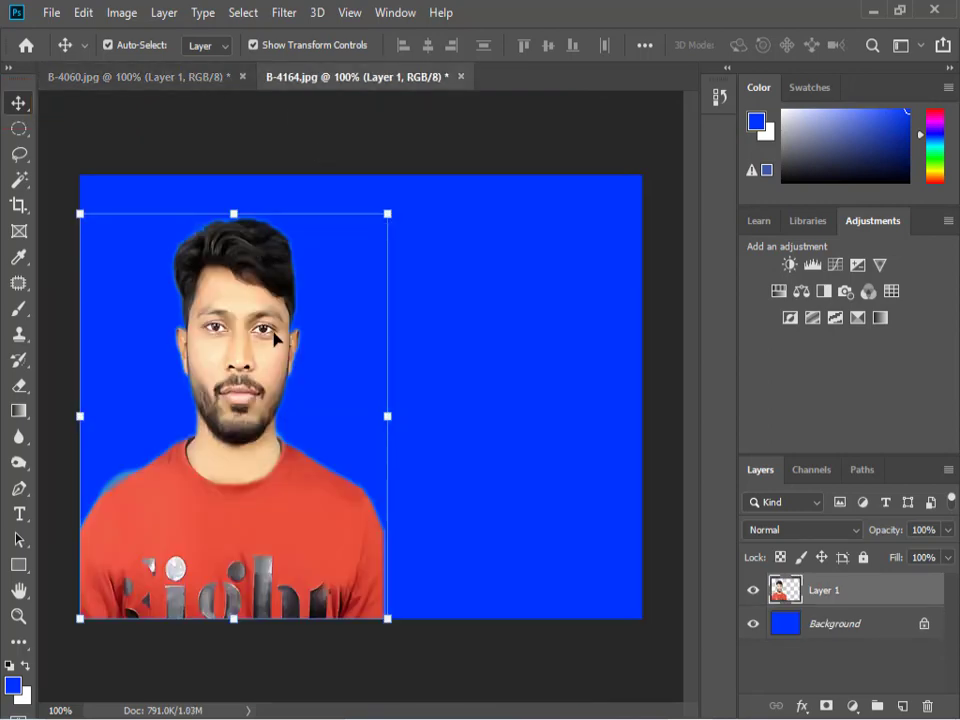
{"action": "left_click", "coordinate": [176, 79]}
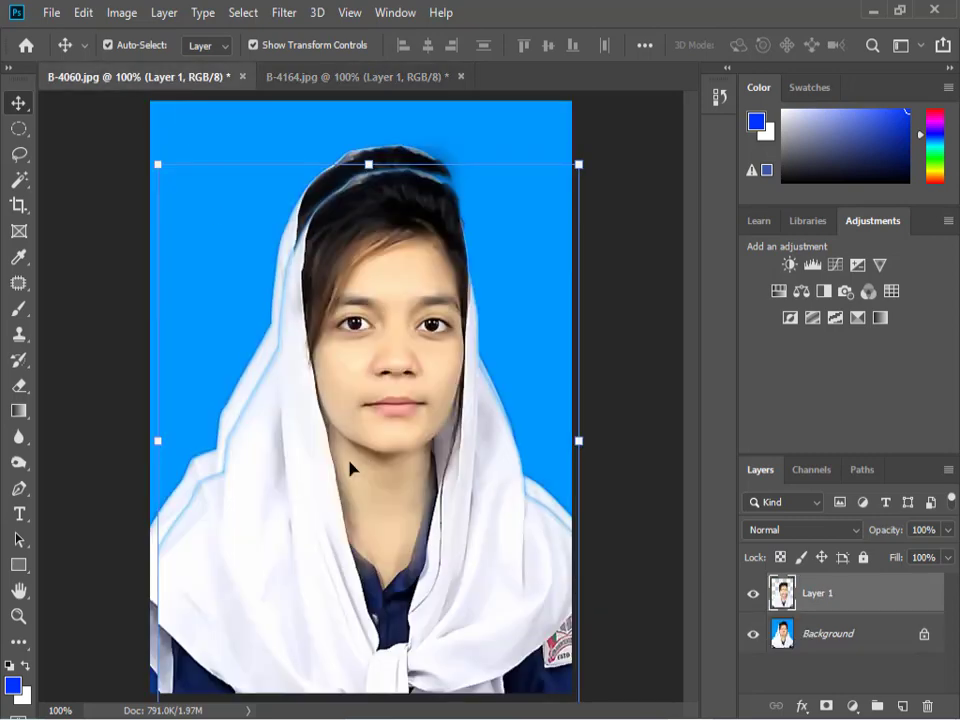
{"action": "left_click_drag", "start_coordinate": [349, 467], "coordinate": [497, 478]}
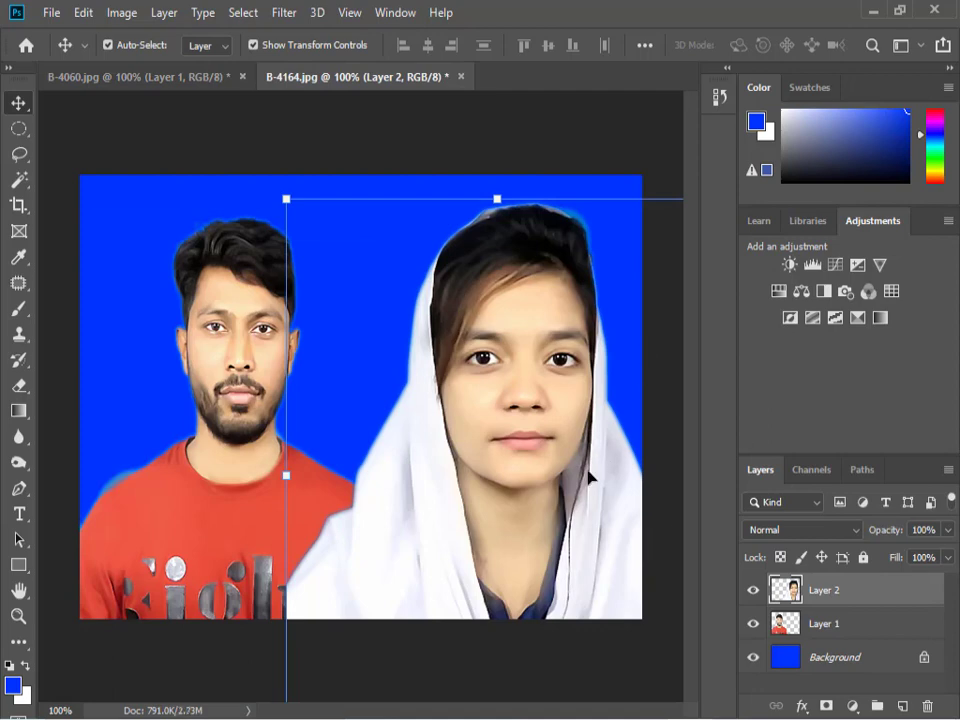
{"action": "left_click_drag", "start_coordinate": [589, 476], "coordinate": [567, 433]}
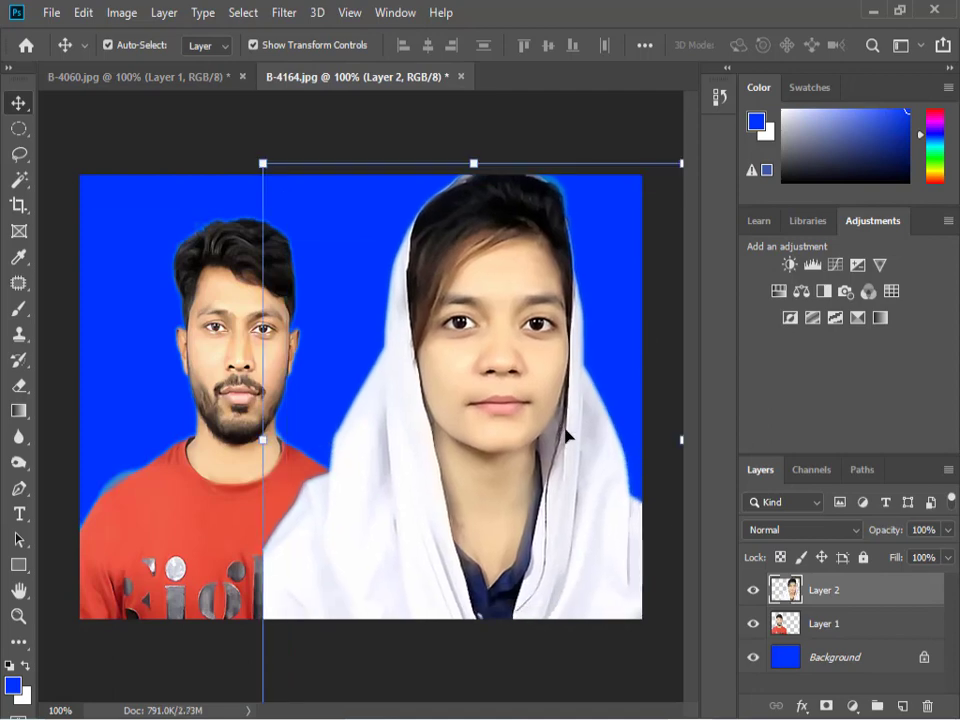
Scale the woman's cut-out down to about 64% width and 62% height and fit it into the canvas's lower-right corner.
{"action": "left_click", "coordinate": [262, 163]}
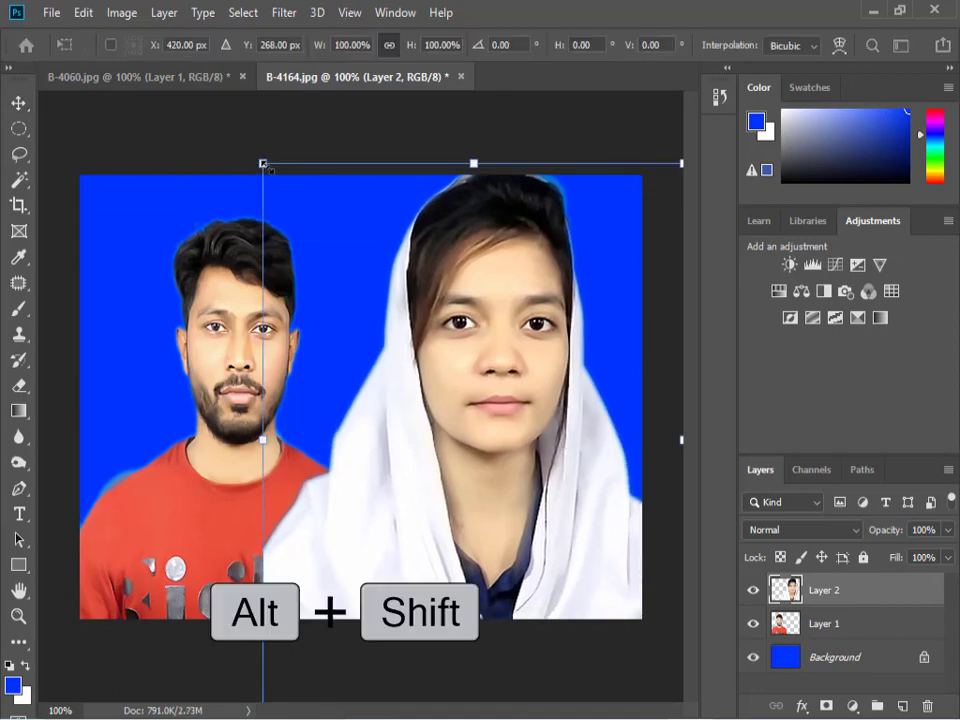
{"action": "left_click_drag", "start_coordinate": [265, 167], "coordinate": [316, 254]}
{"action": "left_click_drag", "start_coordinate": [476, 490], "coordinate": [490, 485]}
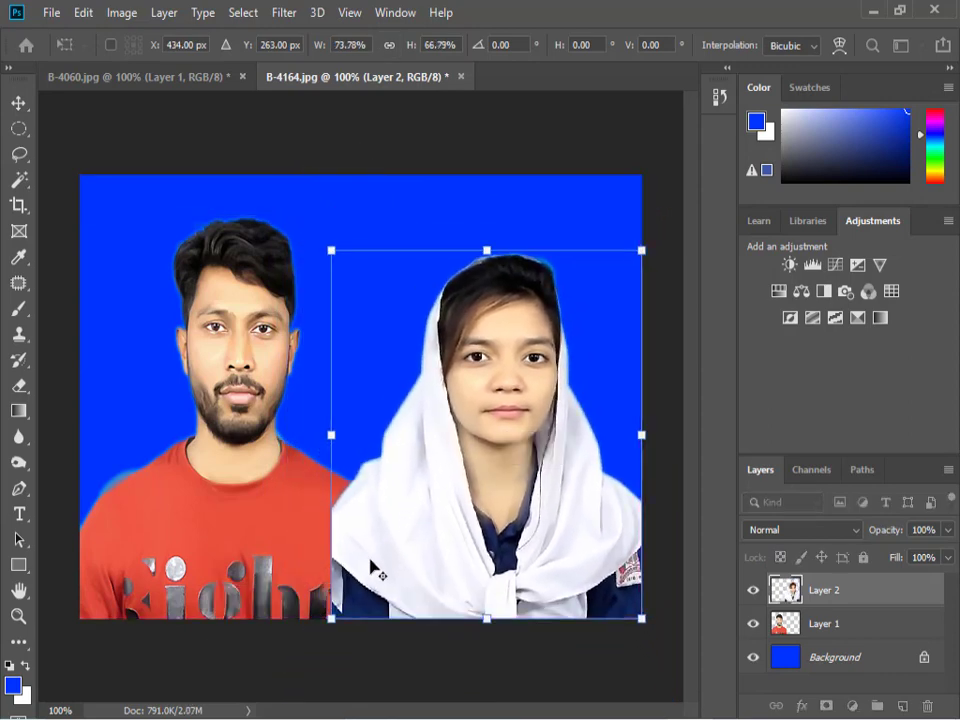
{"action": "left_click_drag", "start_coordinate": [331, 620], "coordinate": [349, 619]}
{"action": "left_click_drag", "start_coordinate": [348, 250], "coordinate": [360, 266]}
{"action": "left_click_drag", "start_coordinate": [510, 524], "coordinate": [538, 540]}
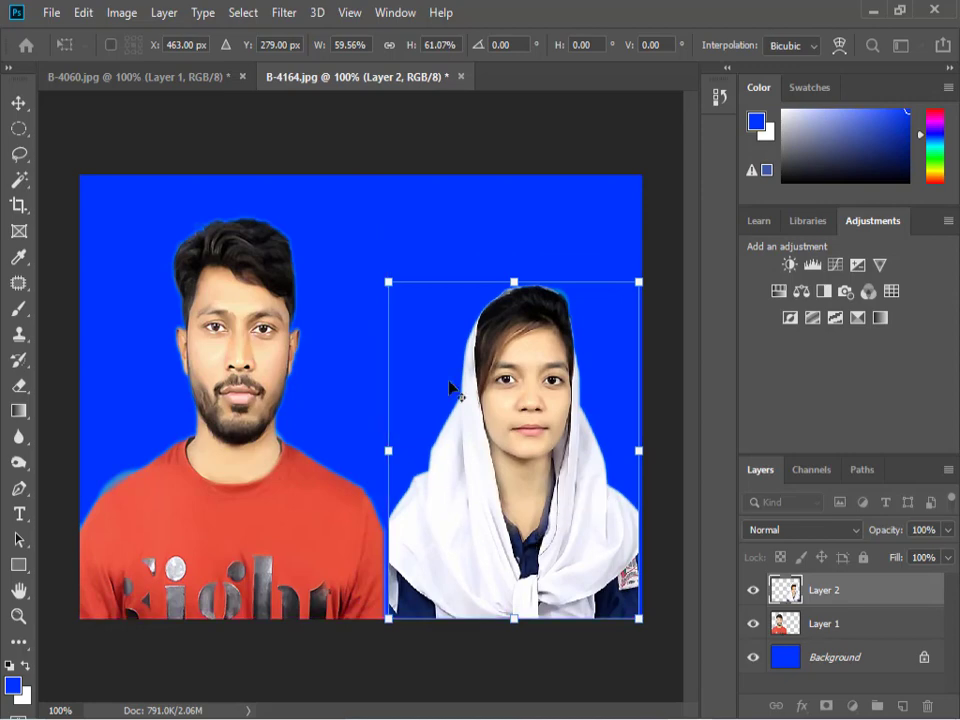
{"action": "left_click_drag", "start_coordinate": [388, 283], "coordinate": [377, 279]}
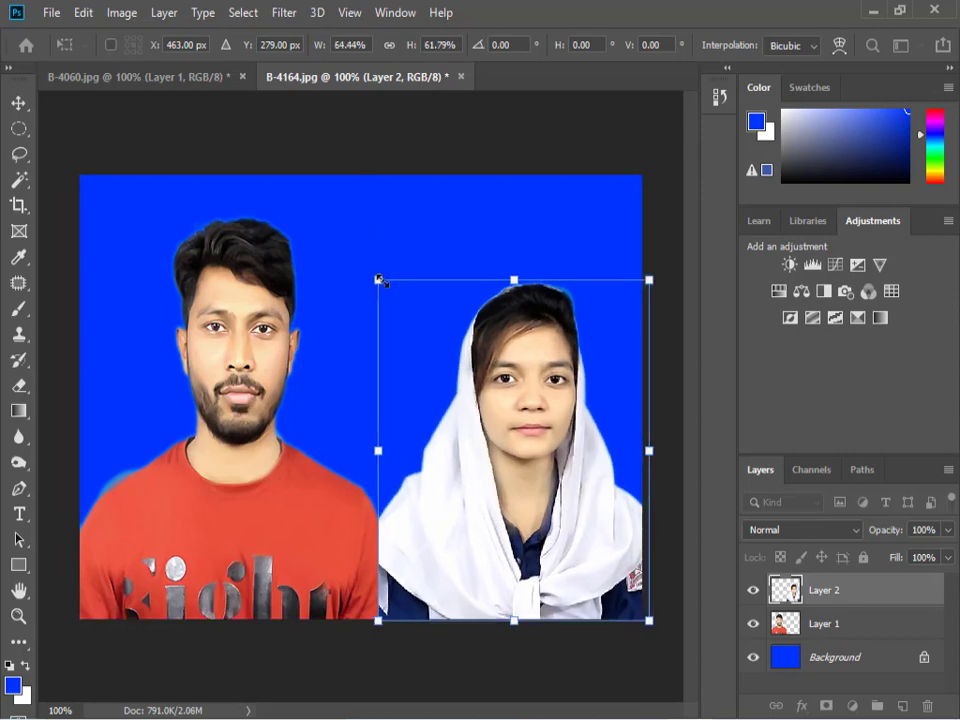
{"action": "key", "text": "Return"}
Enlarge the woman's cut-out slightly, to about 104% width and 102% height, with its lower edge on the canvas edge.
{"action": "left_click", "coordinate": [300, 525]}
{"action": "left_click", "coordinate": [490, 410]}
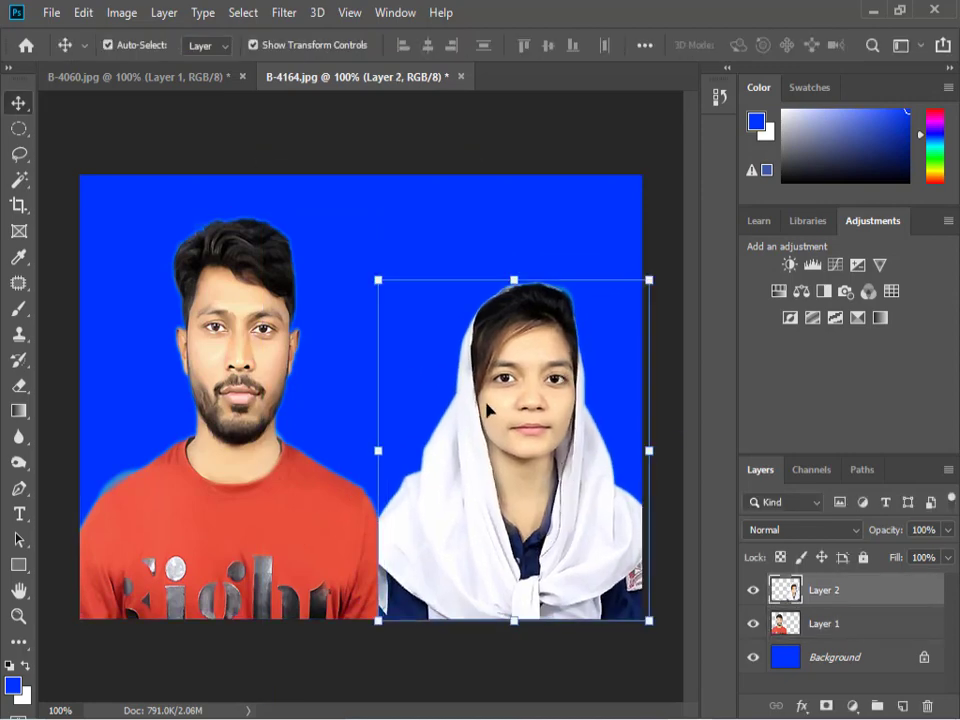
{"action": "left_click_drag", "start_coordinate": [377, 281], "coordinate": [373, 274]}
{"action": "mouse_move", "coordinate": [478, 504]}
{"action": "left_mouse_down"}
{"action": "mouse_move", "coordinate": [477, 490]}
{"action": "mouse_move", "coordinate": [480, 504]}
{"action": "left_mouse_up"}
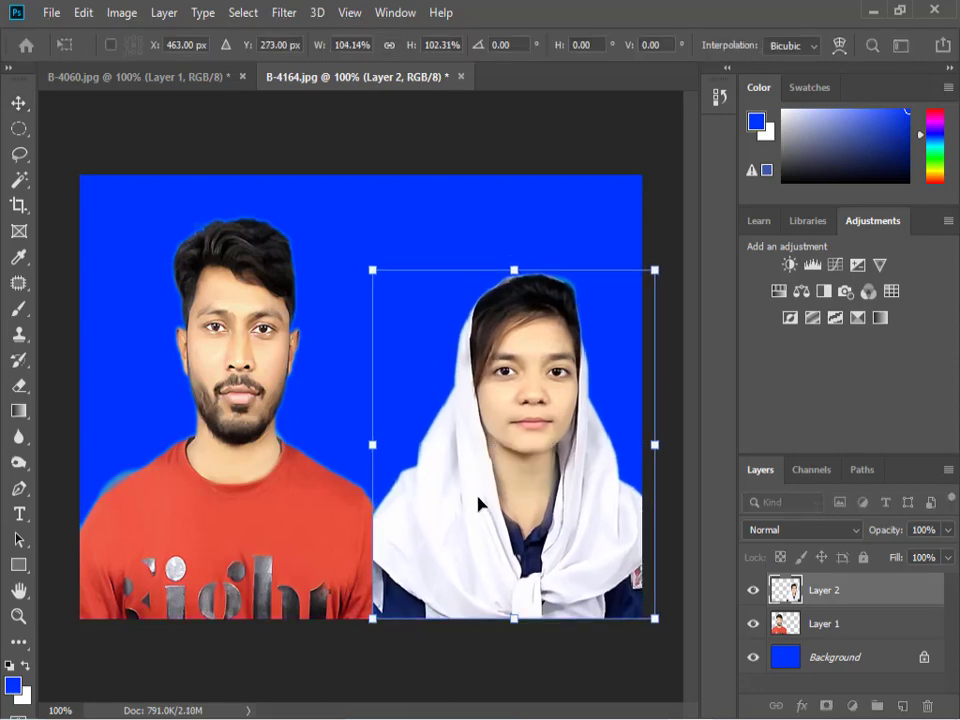
{"action": "key", "text": "Return"}
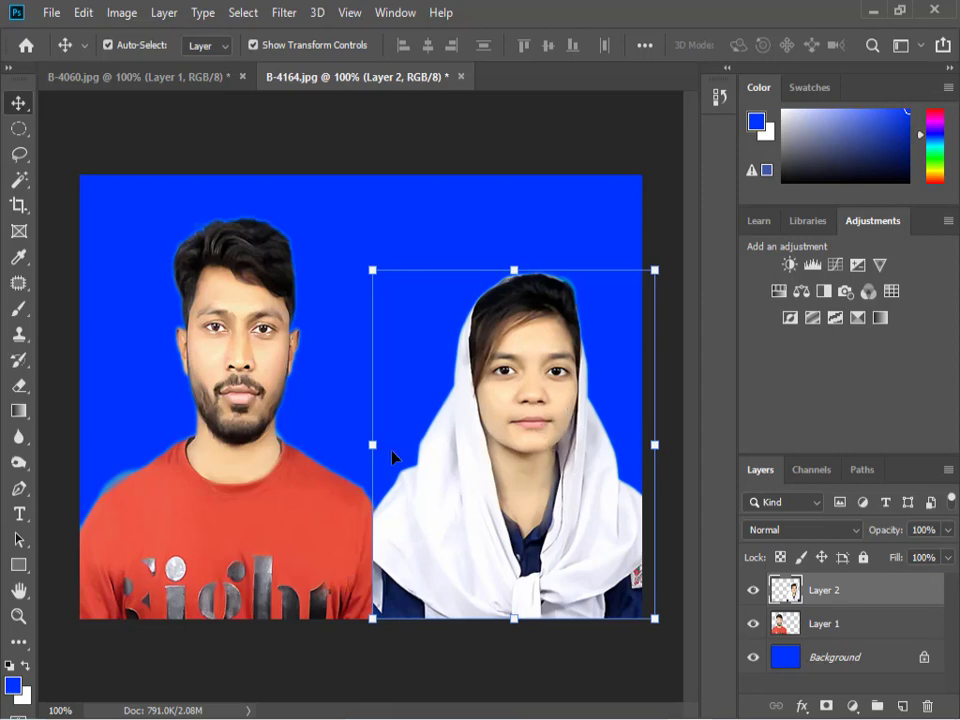
Flip the woman's cut-out horizontally and deselect the layer.
{"action": "left_click", "coordinate": [655, 444]}
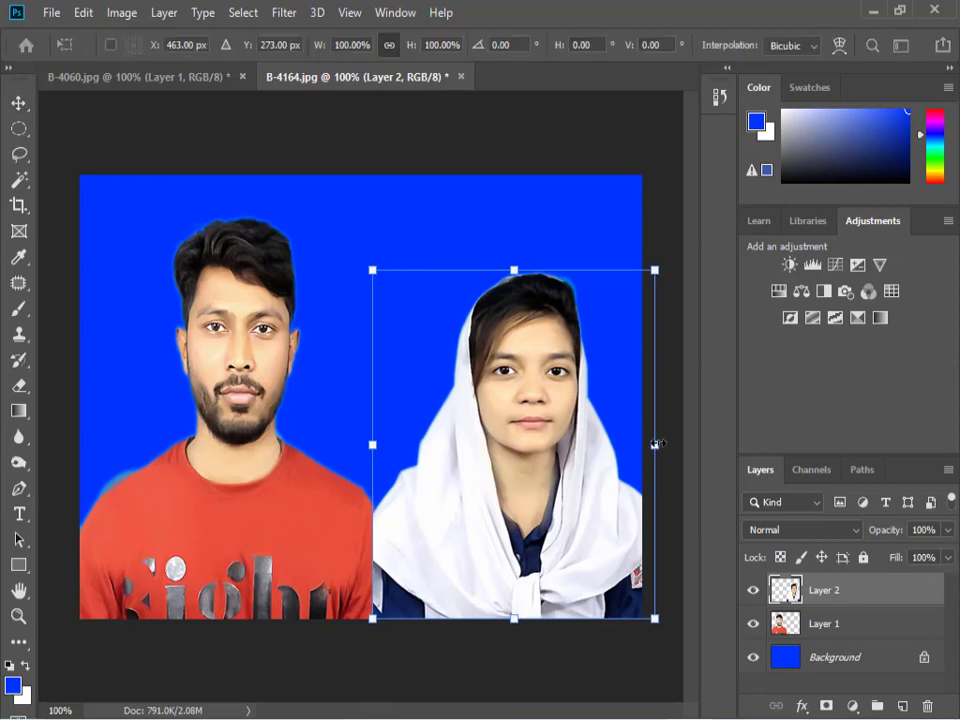
{"action": "right_click", "coordinate": [586, 469]}
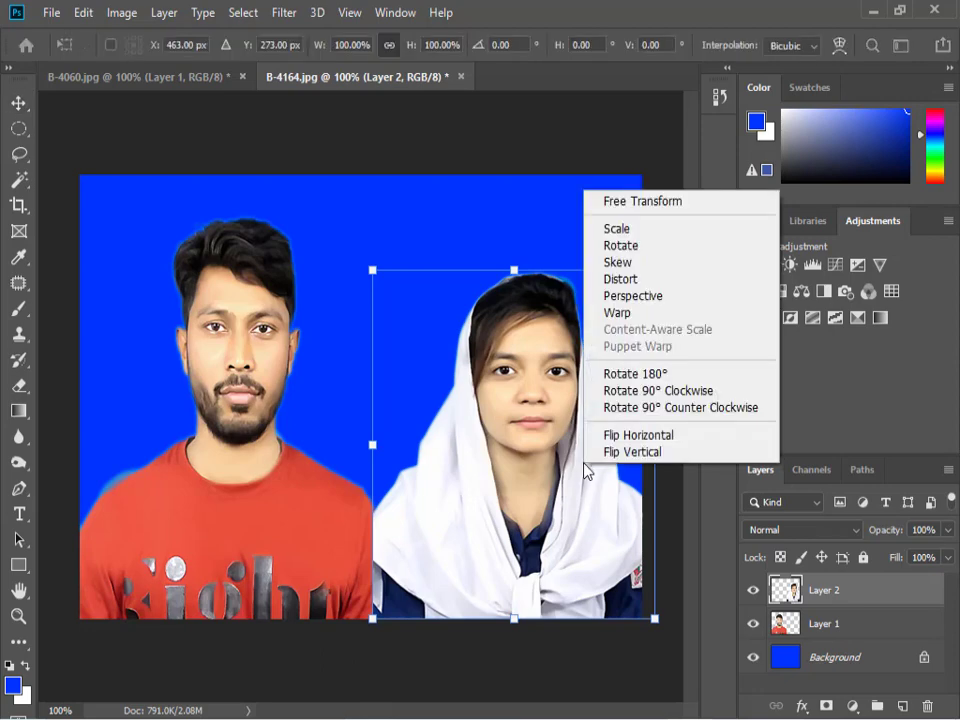
{"action": "left_click", "coordinate": [640, 435]}
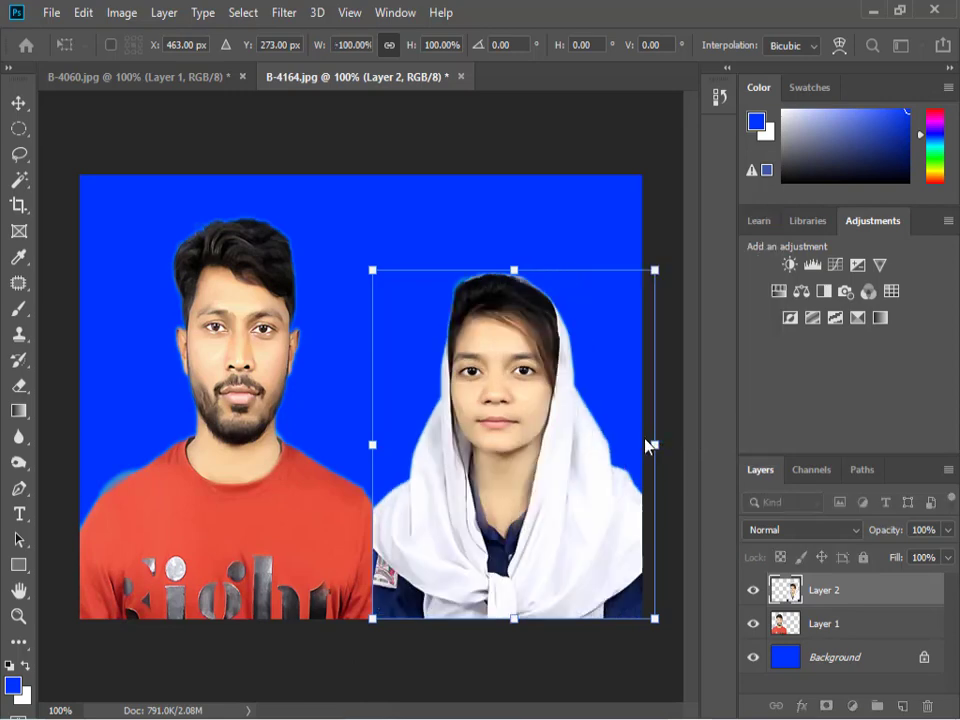
{"action": "left_click", "coordinate": [568, 660]}
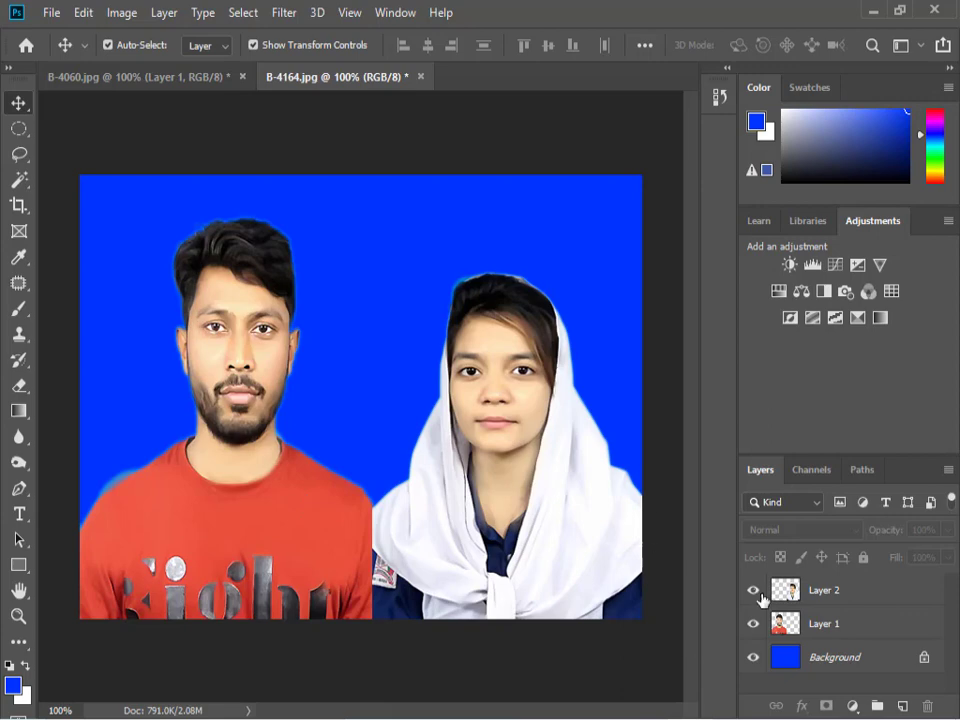
Merge Layer 2 and Layer 1 down into the Background layer of B-4164.jpg.
{"action": "left_click", "coordinate": [823, 590]}
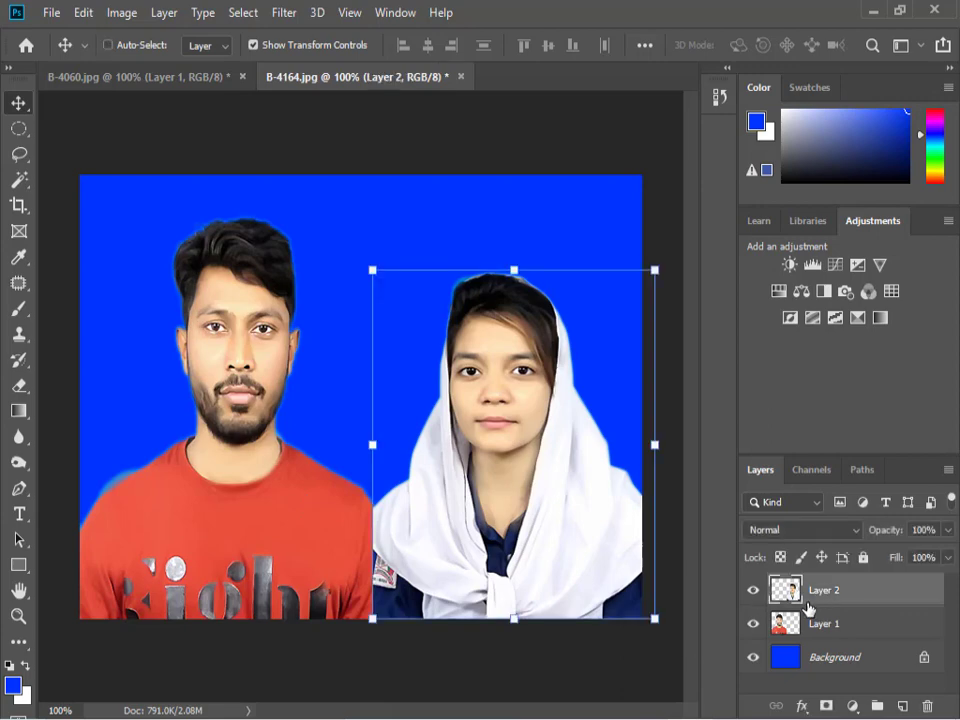
{"action": "key", "text": "ctrl+e"}
{"action": "key", "text": "ctrl+e"}
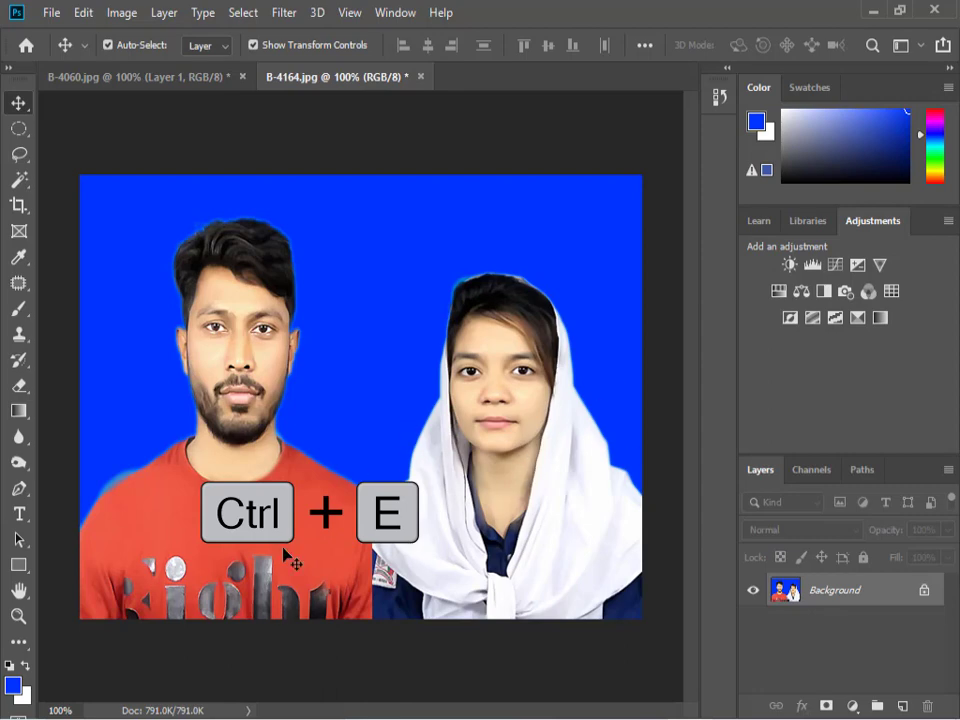
Close B-4164.jpg and B-4060.jpg without saving their changes.
{"action": "left_click", "coordinate": [421, 77]}
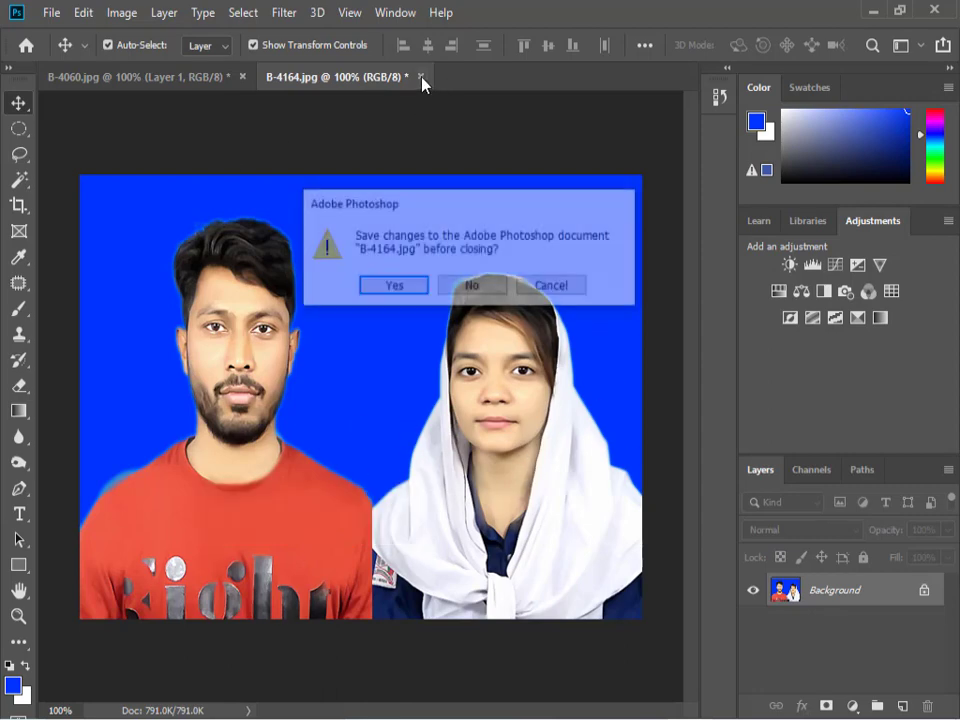
{"action": "left_click", "coordinate": [503, 287]}
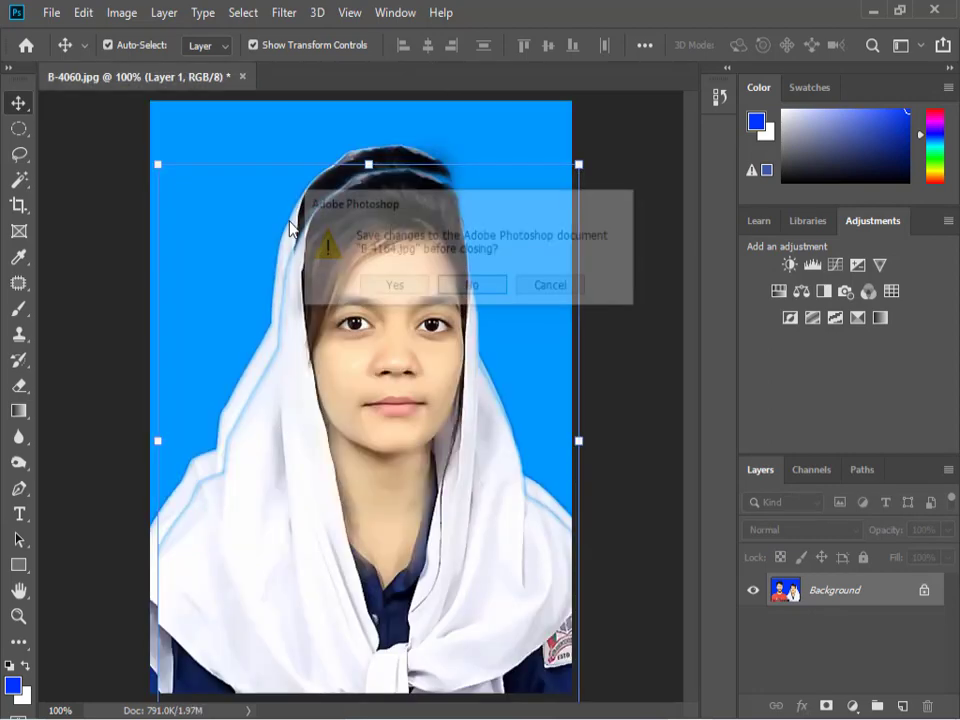
{"action": "left_click", "coordinate": [242, 77]}
{"action": "left_click", "coordinate": [470, 287]}
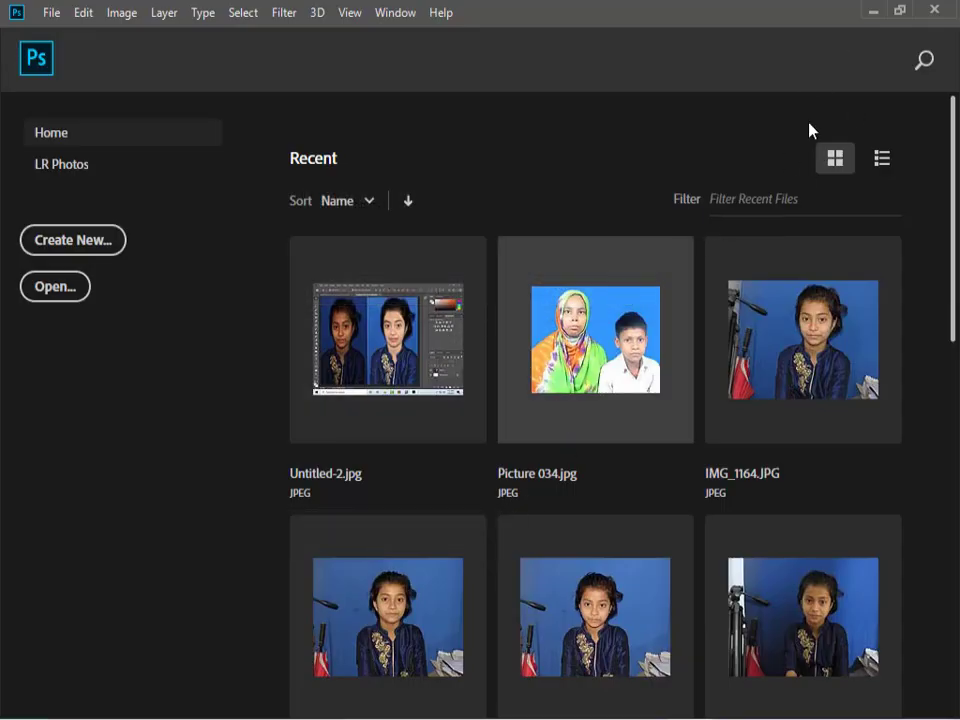
Open the original portraits B-4060 and B-4164 together from the JOIN CHOBI folder.
{"action": "left_click", "coordinate": [55, 288]}
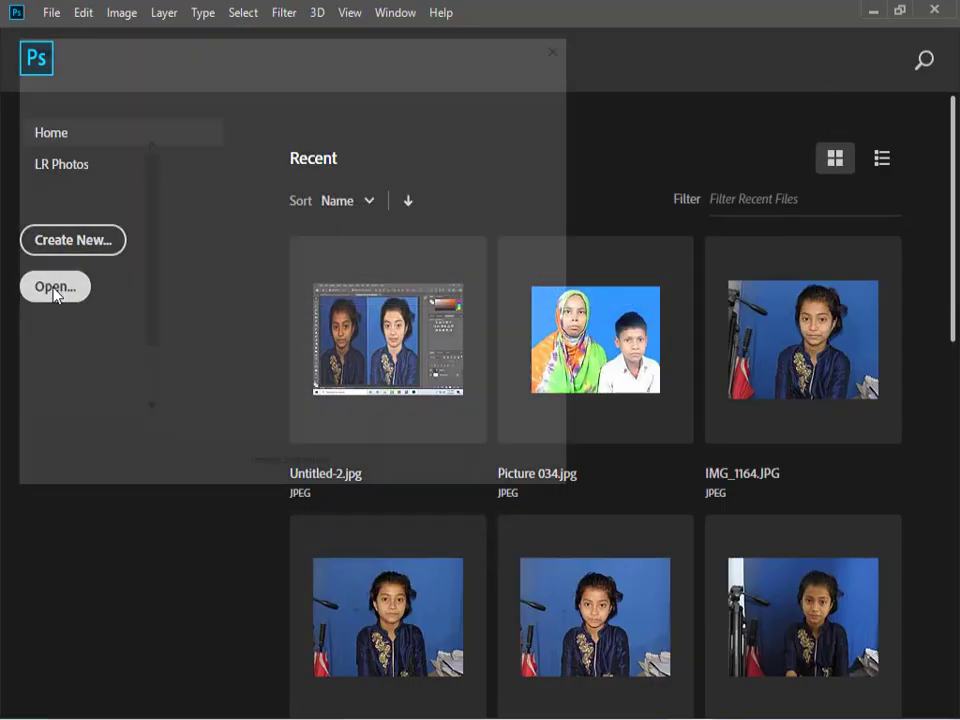
{"action": "left_click", "coordinate": [341, 222]}
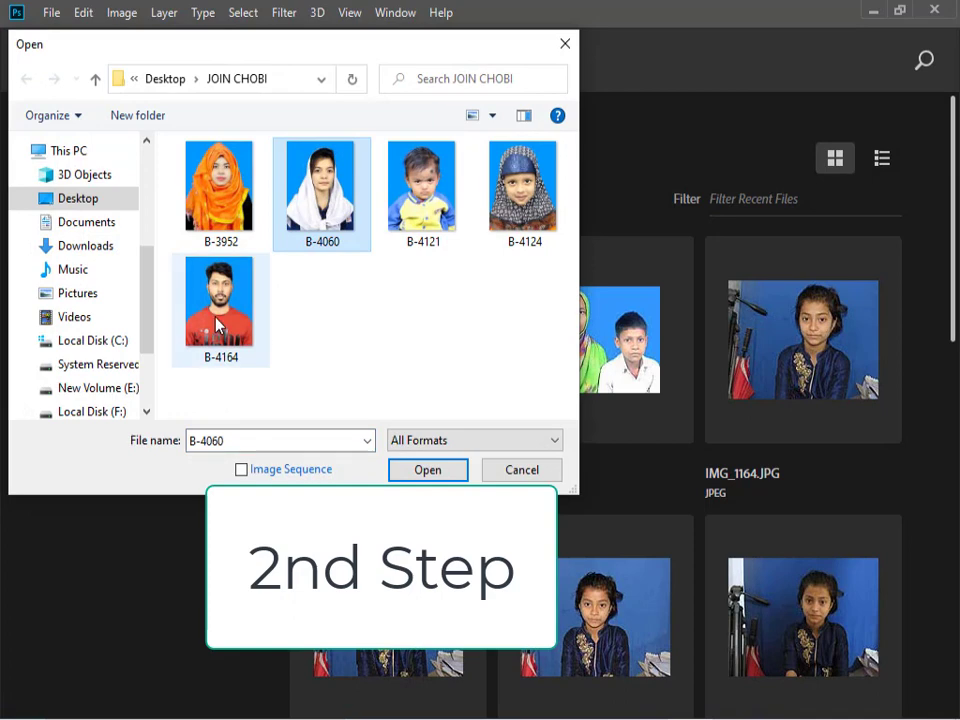
{"action": "left_click", "coordinate": [218, 328], "text": "ctrl"}
{"action": "left_click", "coordinate": [424, 470]}
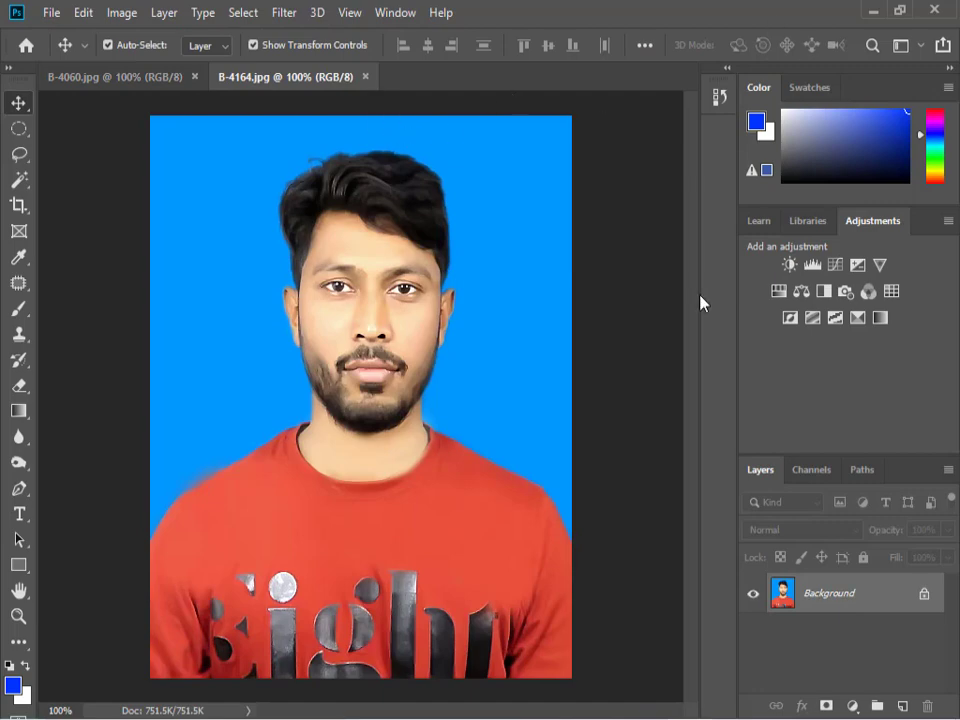
Create a landscape A4 document, 297 × 210 mm at 300 pixels/inch, with a white background.
{"action": "key", "text": "ctrl+n"}
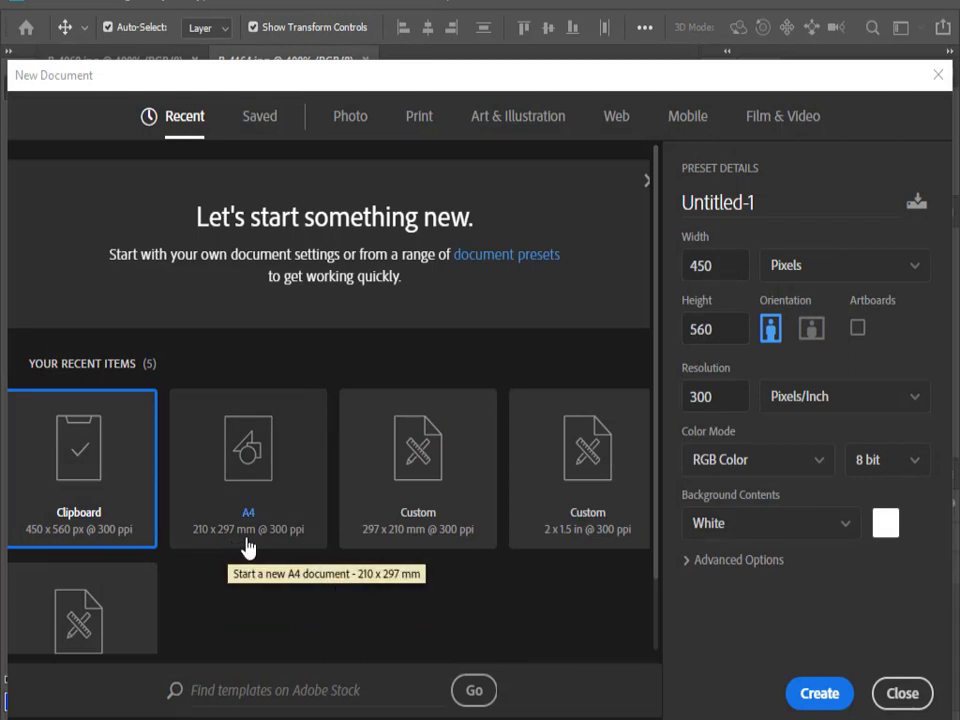
{"action": "left_click", "coordinate": [272, 454]}
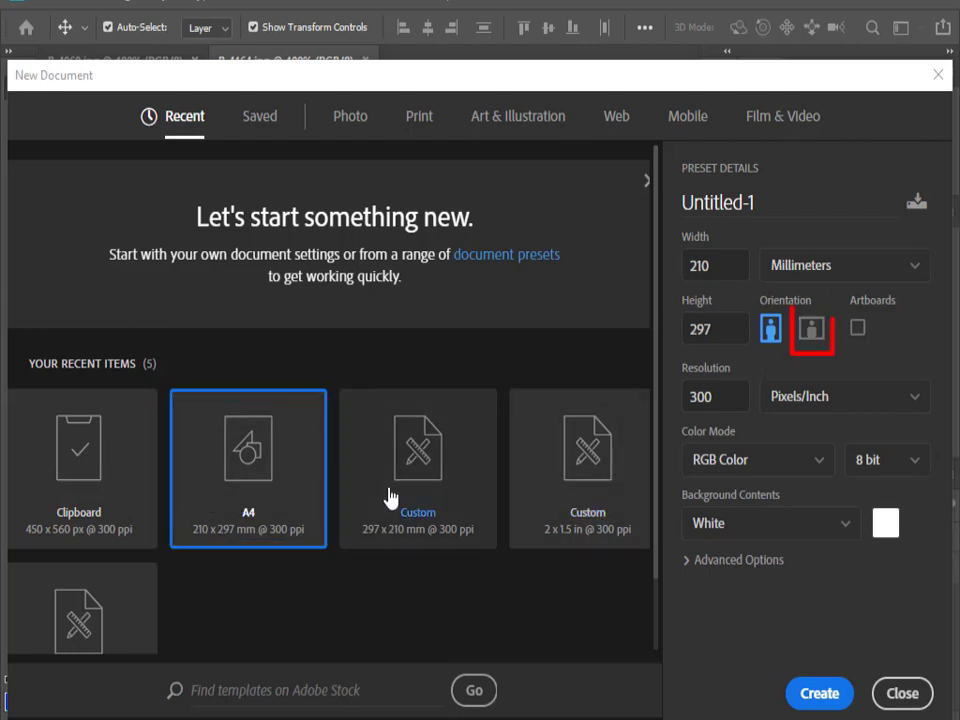
{"action": "left_click", "coordinate": [811, 328]}
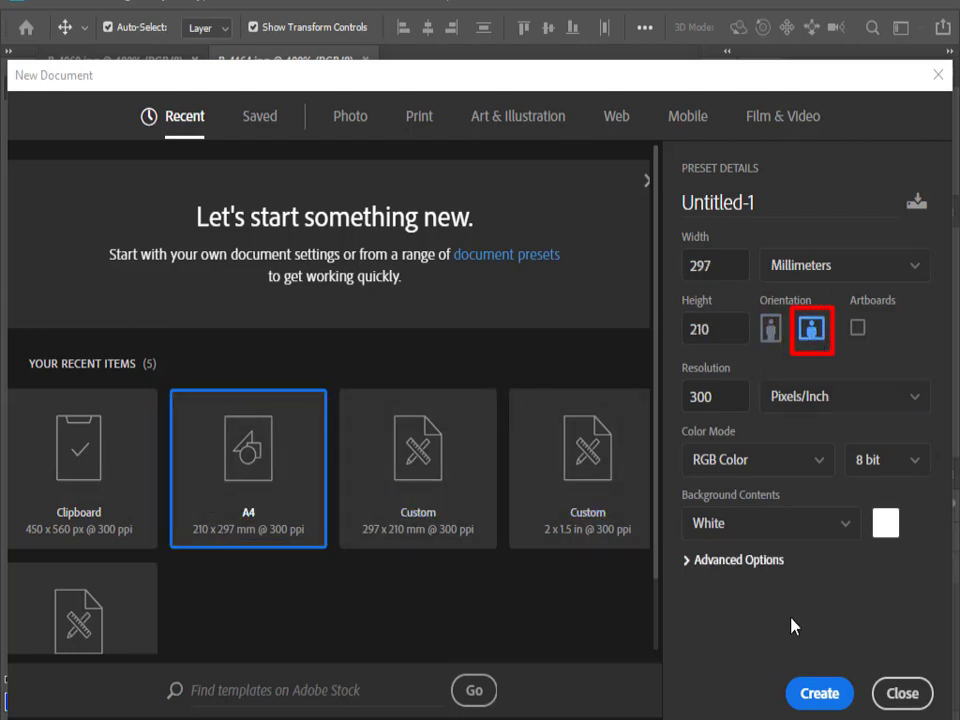
{"action": "left_click", "coordinate": [816, 697]}
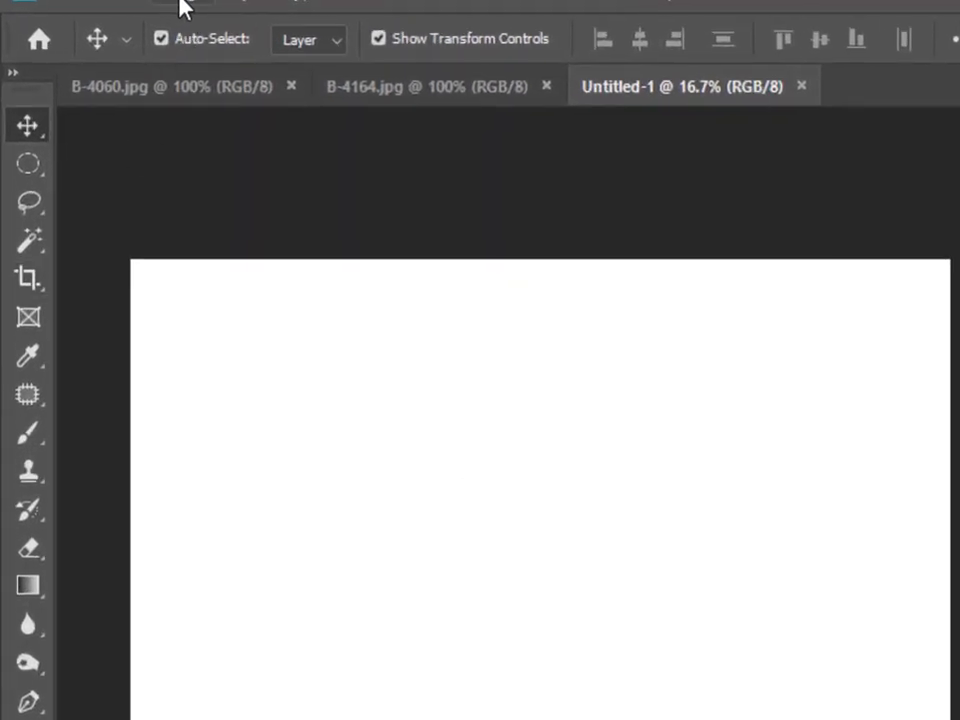
Open the image size settings of Untitled-1, unlink width from height, and use inches for both dimensions.
{"action": "left_click", "coordinate": [182, 4]}
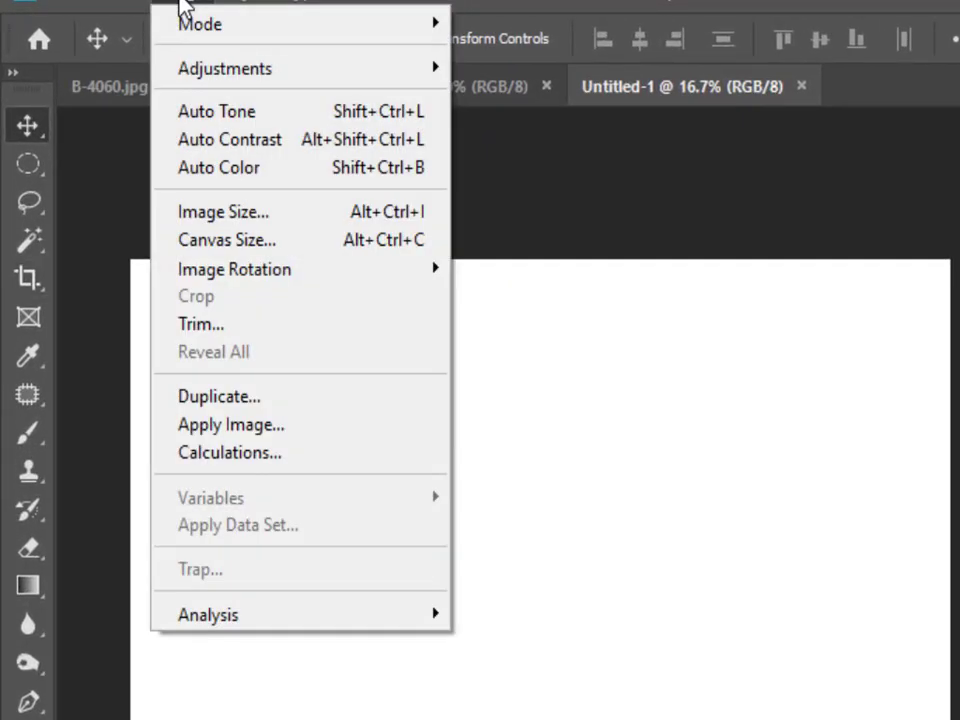
{"action": "left_click", "coordinate": [274, 212]}
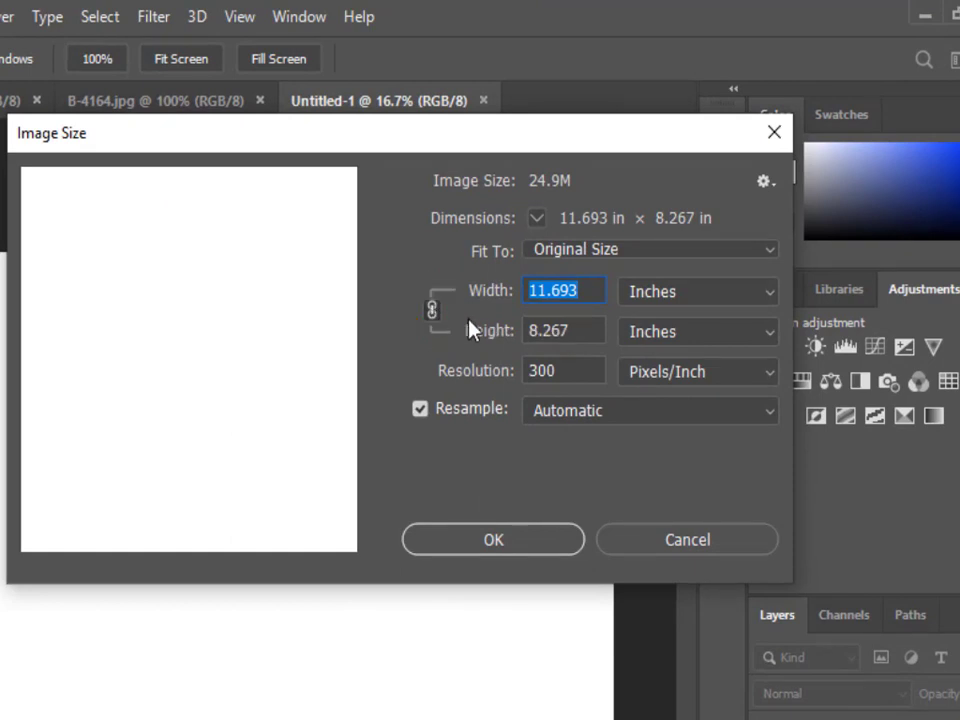
{"action": "left_click", "coordinate": [675, 295]}
{"action": "left_click", "coordinate": [672, 362]}
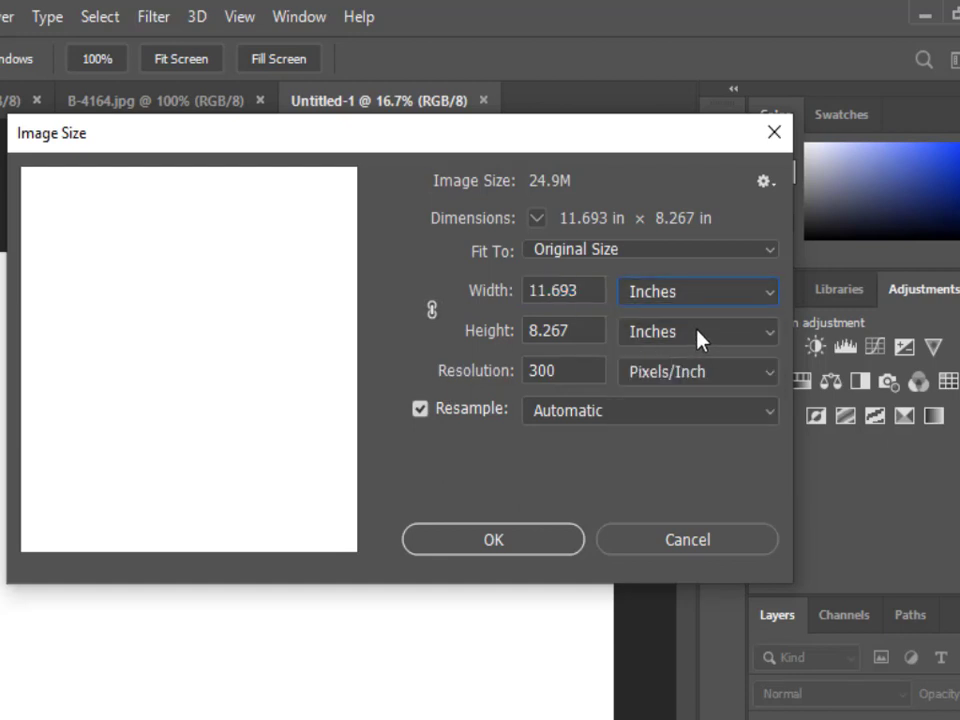
{"action": "left_click", "coordinate": [700, 340]}
{"action": "left_click", "coordinate": [671, 403]}
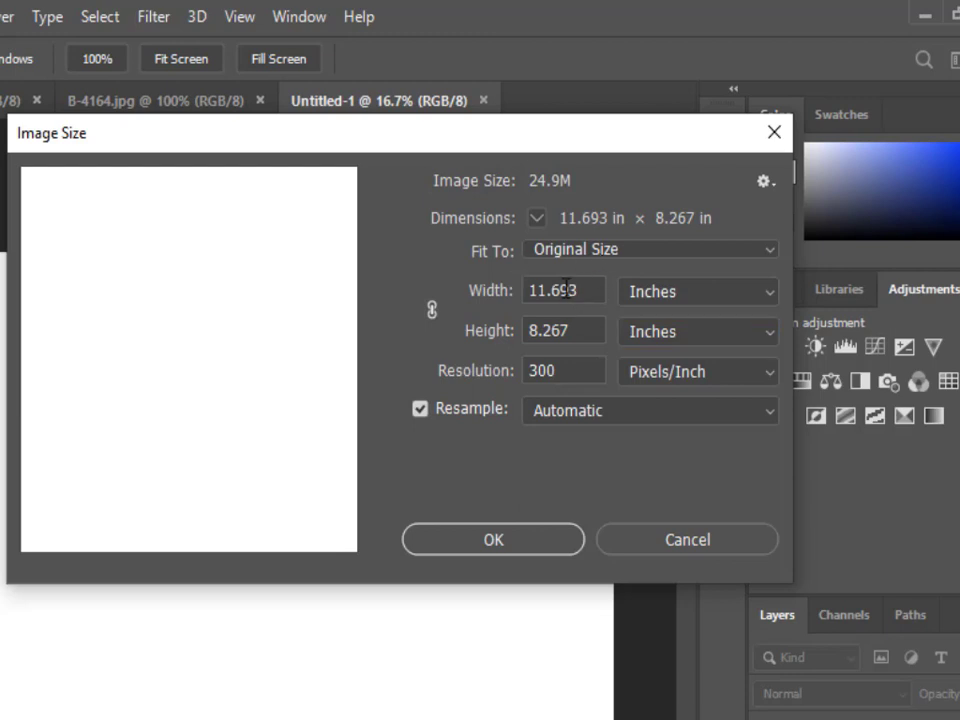
Resize Untitled-1 to 2 inches wide by 1.5 inches high at a resolution of 300 pixels/inch.
{"action": "left_click", "coordinate": [468, 293]}
{"action": "type", "text": "2"}
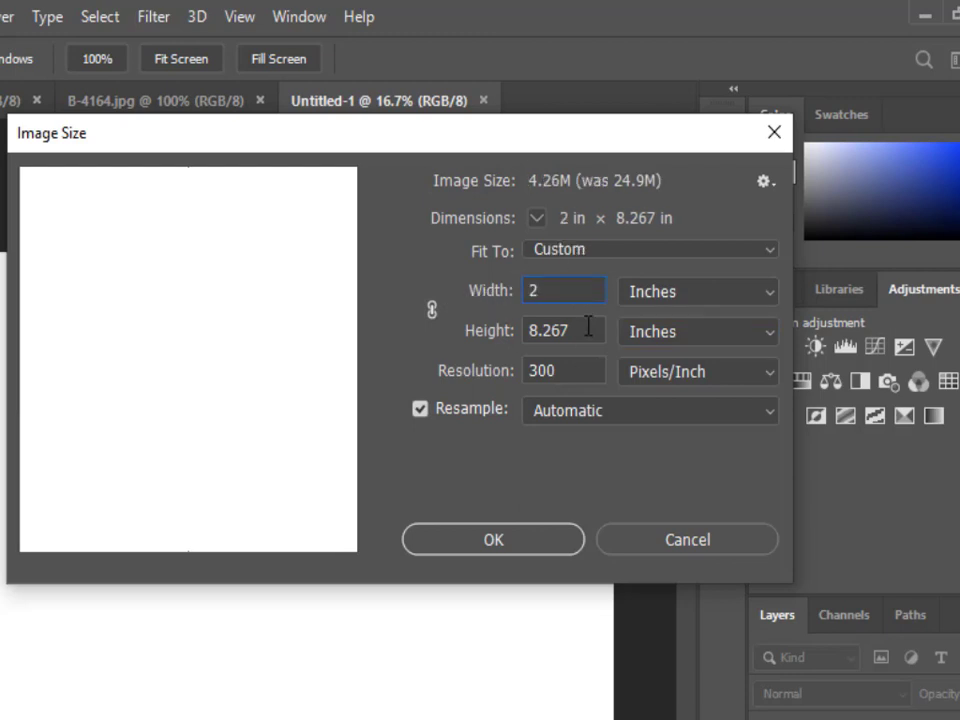
{"action": "left_click", "coordinate": [466, 333]}
{"action": "type", "text": "1.5"}
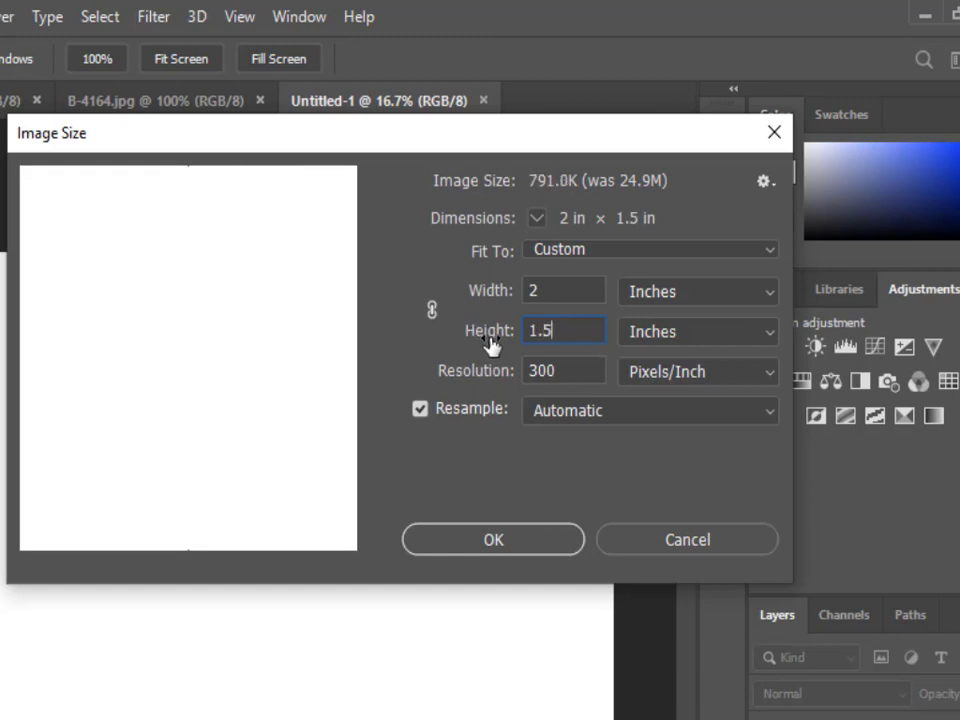
{"action": "left_click", "coordinate": [583, 371]}
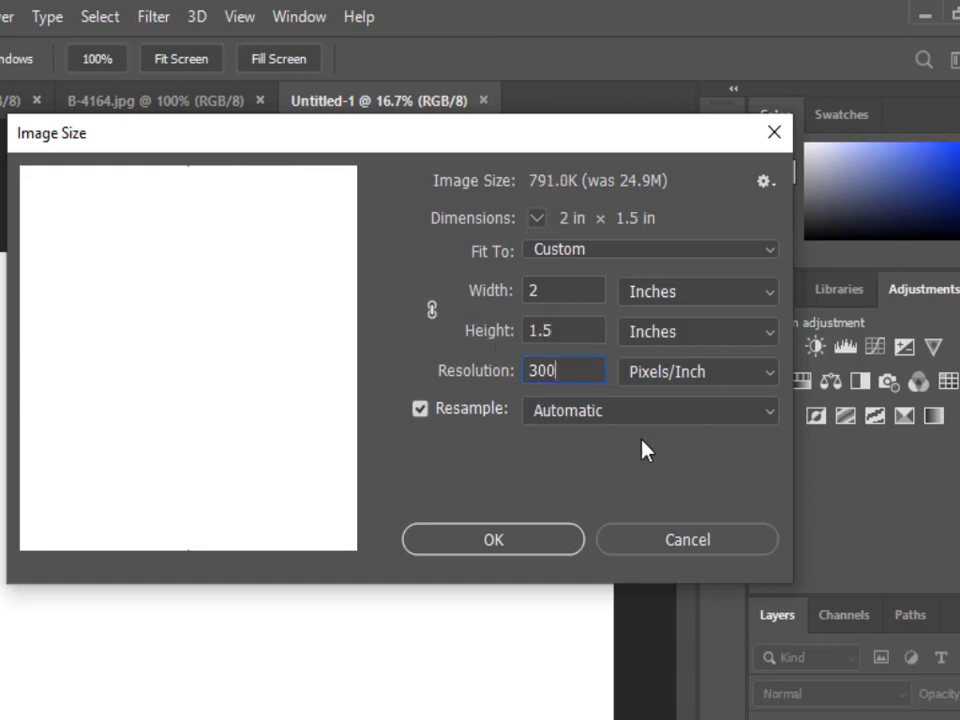
{"action": "left_click", "coordinate": [740, 383]}
{"action": "left_click", "coordinate": [709, 395]}
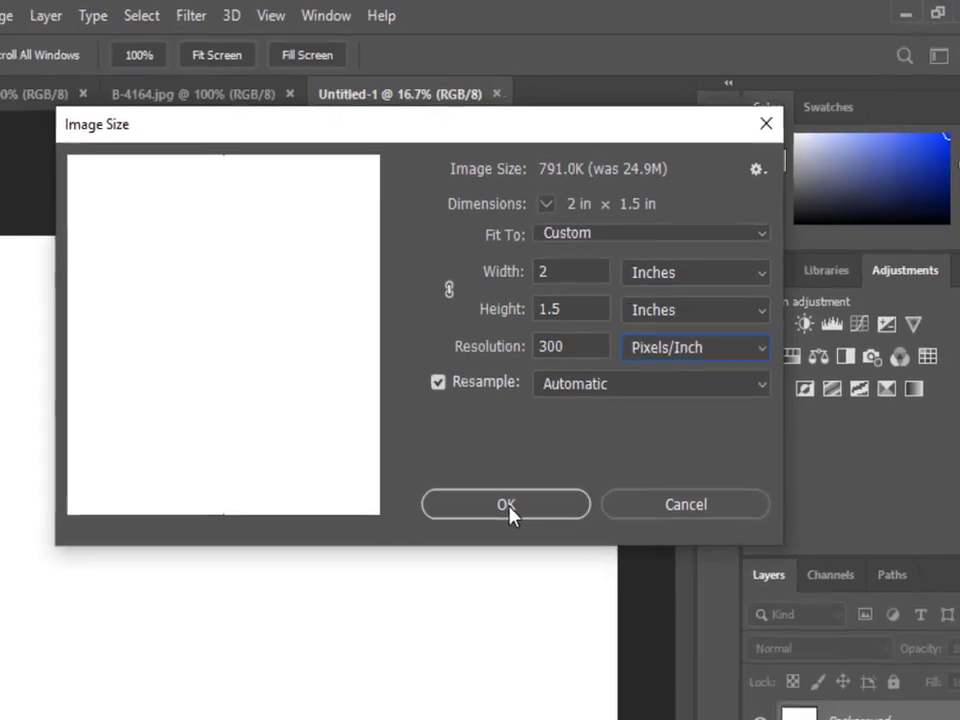
{"action": "left_click", "coordinate": [497, 545]}
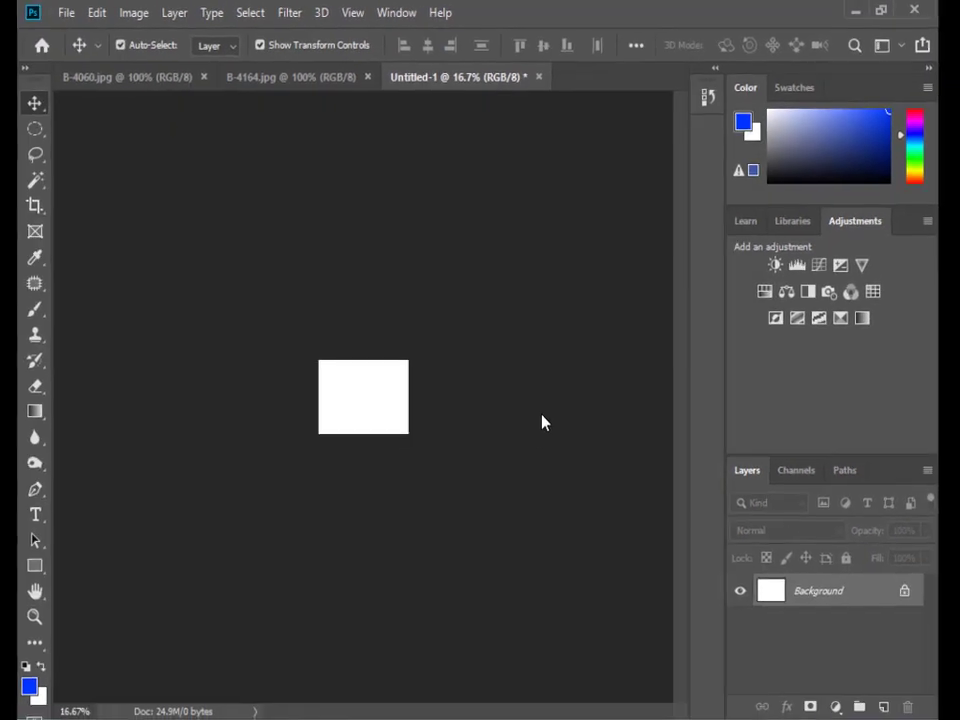
Examine the resized blank canvas at a larger zoom and look over the open portraits B-4164.jpg and B-4060.jpg.
{"action": "key", "text": "ctrl+plus"}
{"action": "key", "text": "ctrl+plus"}
{"action": "key", "text": "ctrl+plus"}
{"action": "key", "text": "ctrl+plus"}
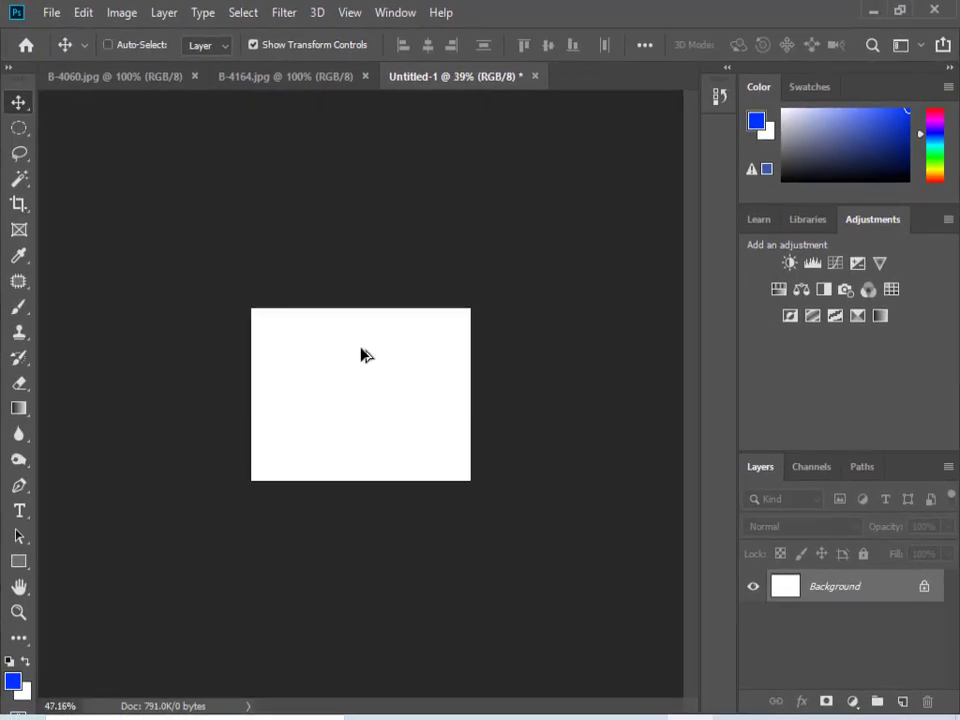
{"action": "left_click", "coordinate": [281, 77]}
{"action": "left_click", "coordinate": [425, 77]}
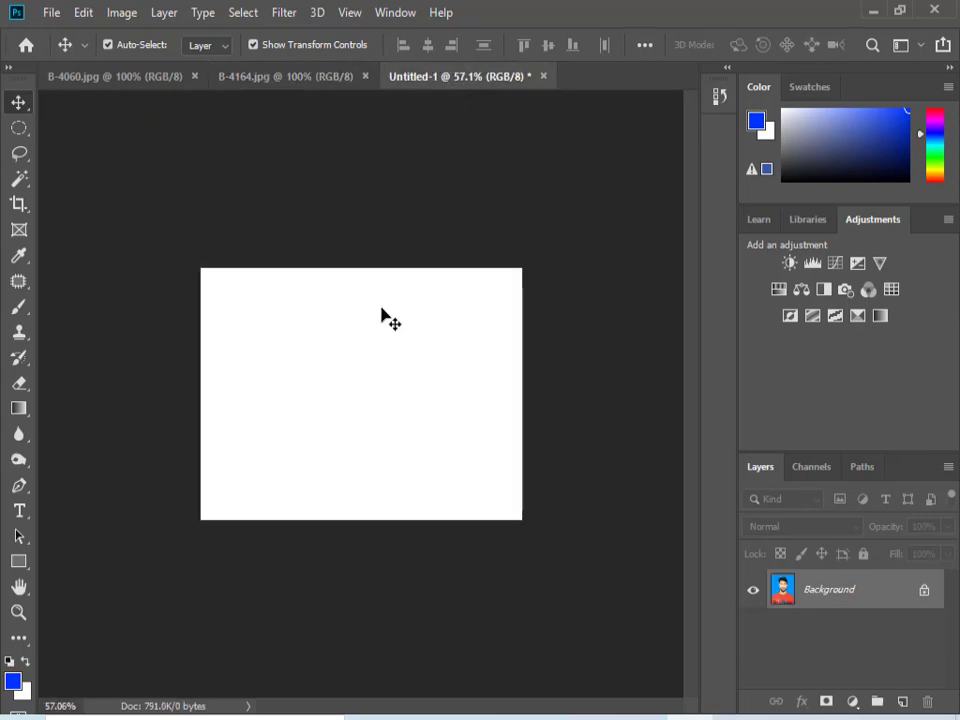
{"action": "left_click", "coordinate": [182, 78]}
{"action": "left_click", "coordinate": [300, 84]}
{"action": "left_click", "coordinate": [471, 79]}
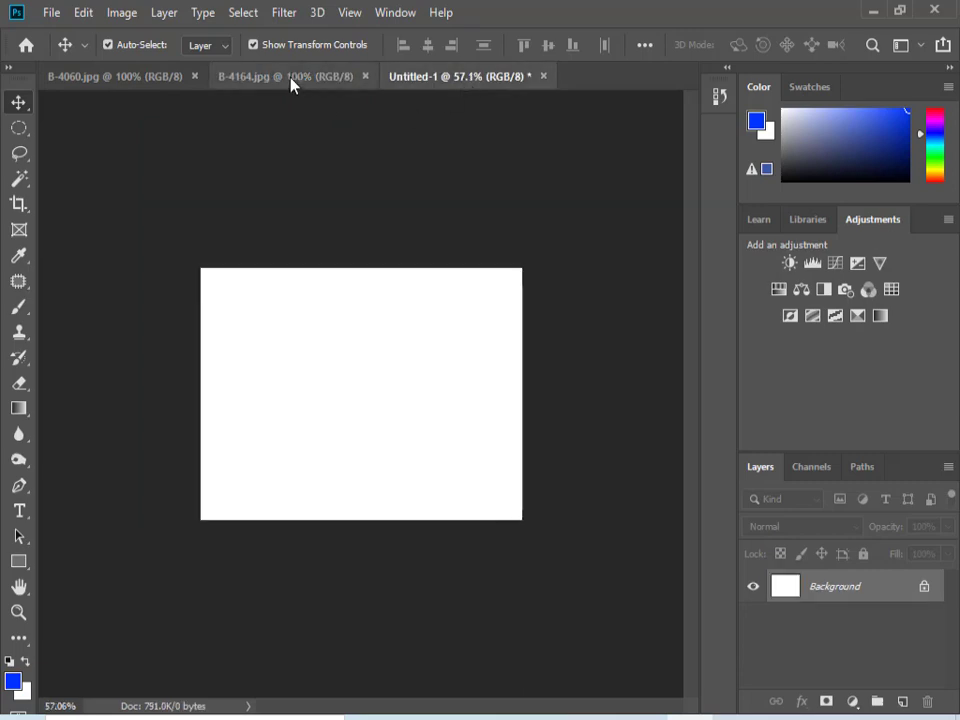
Select the blue background around the man in B-4164.jpg with the Magic Wand, setting the tolerance to 70.
{"action": "left_click", "coordinate": [293, 81]}
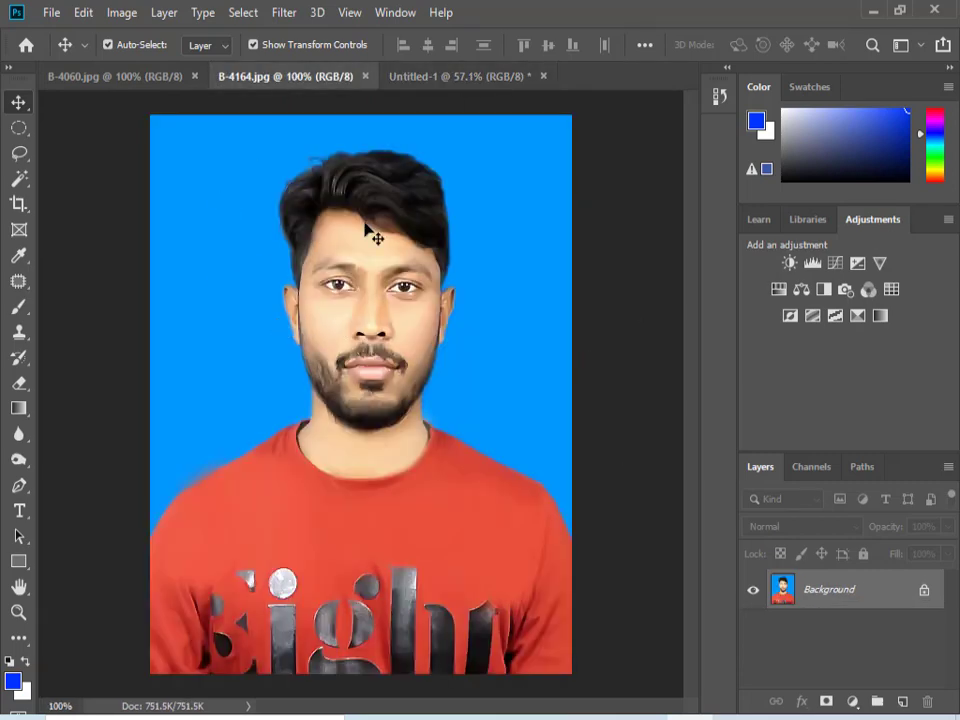
{"action": "key", "text": "w"}
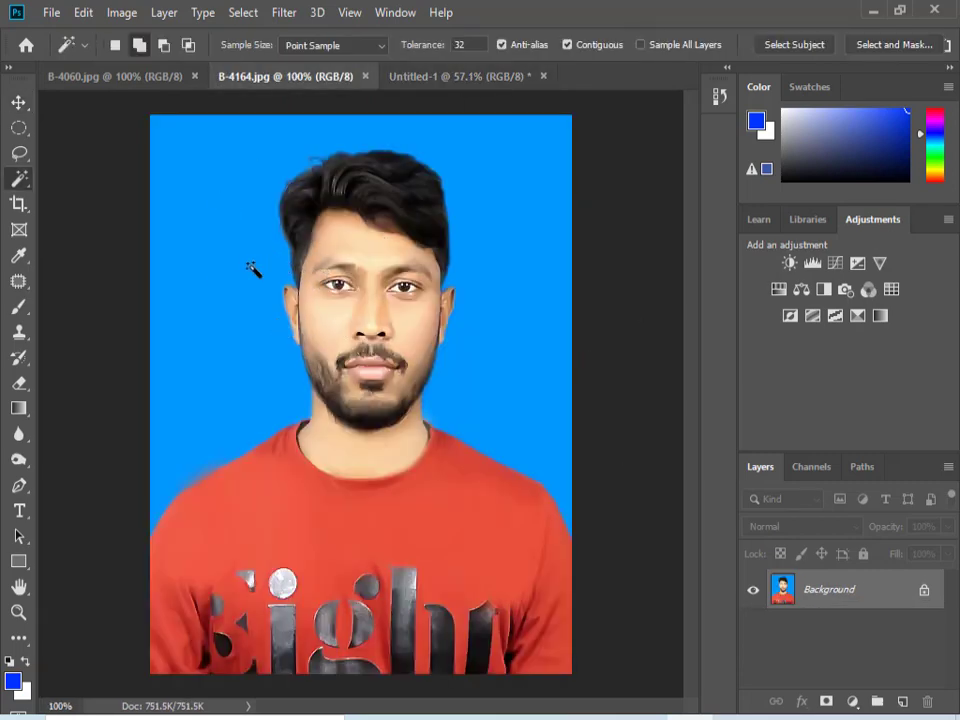
{"action": "left_click", "coordinate": [256, 257]}
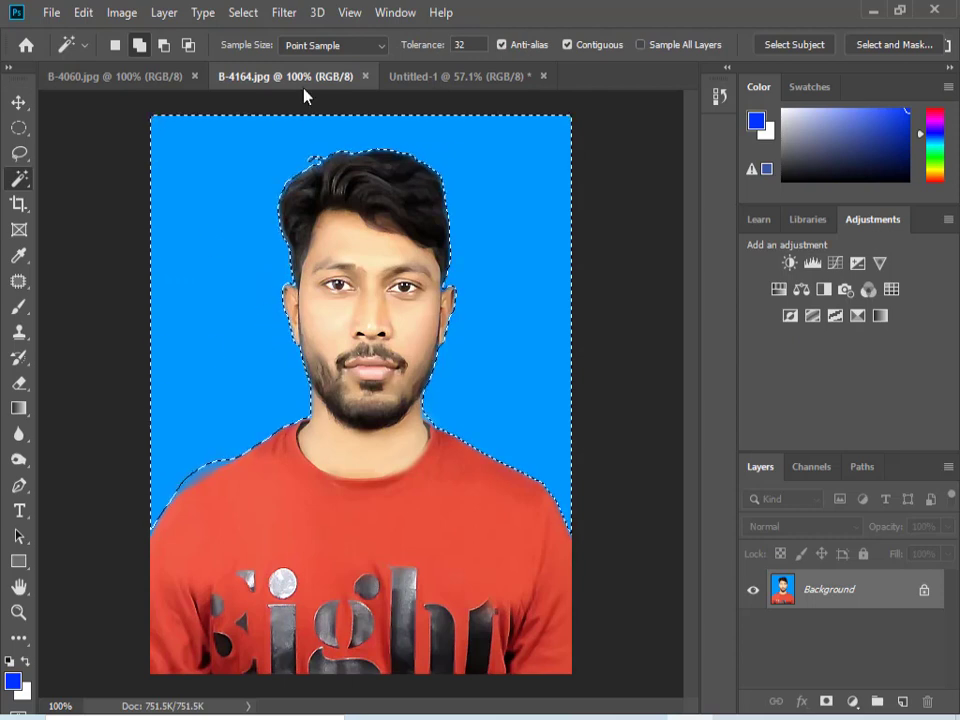
{"action": "left_click", "coordinate": [418, 55]}
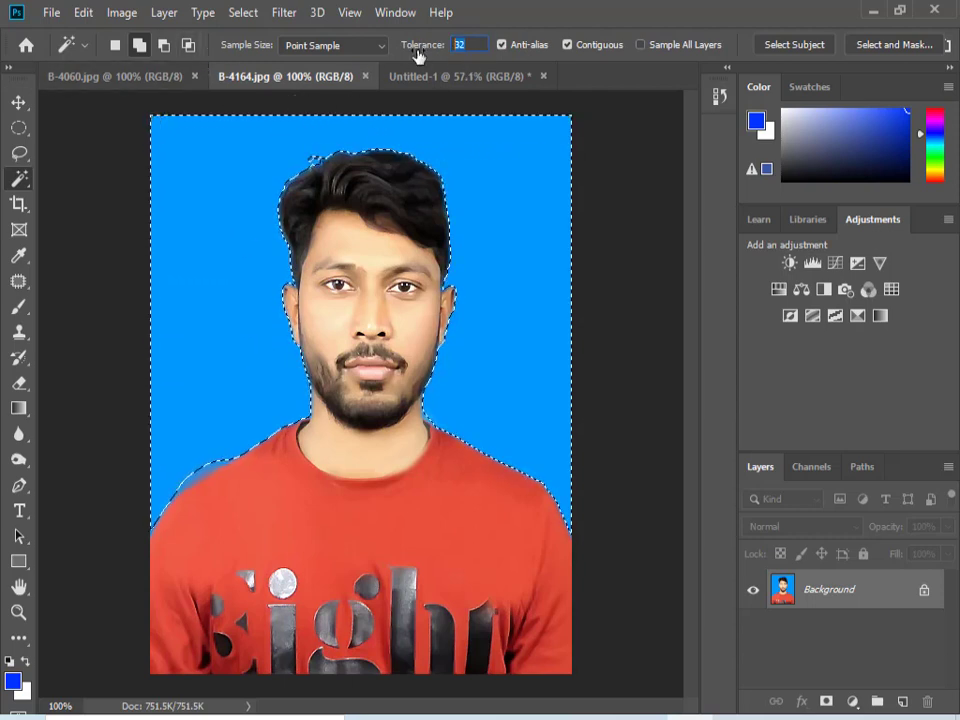
{"action": "type", "text": "70"}
{"action": "key", "text": "Return"}
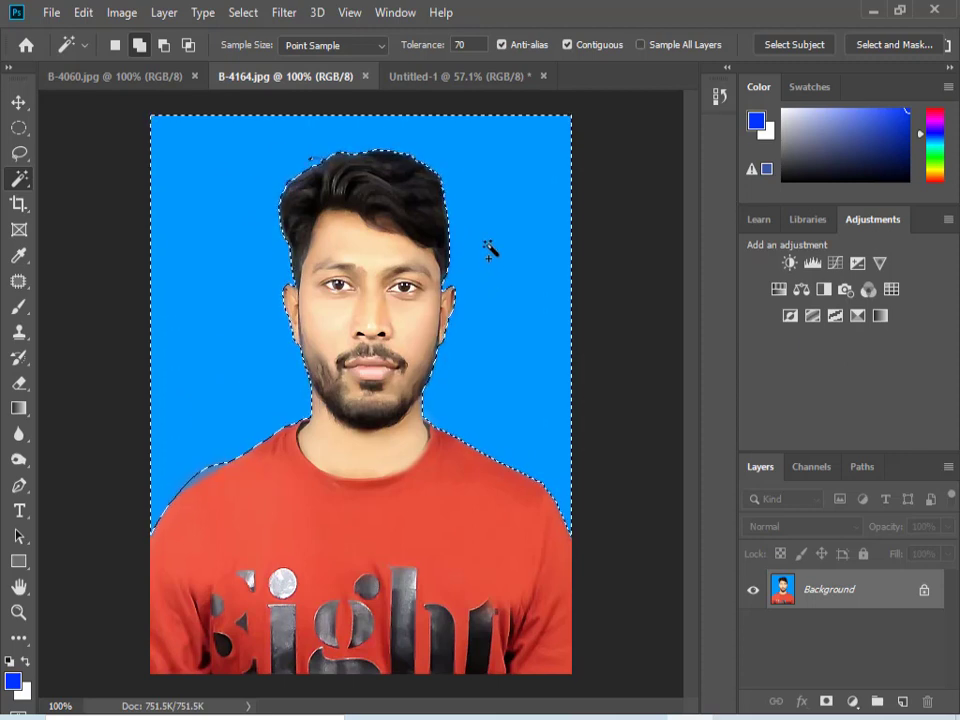
Feather the selection by 2 pixels, then invert it and copy the man onto a new layer.
{"action": "key", "text": "shift+F6"}
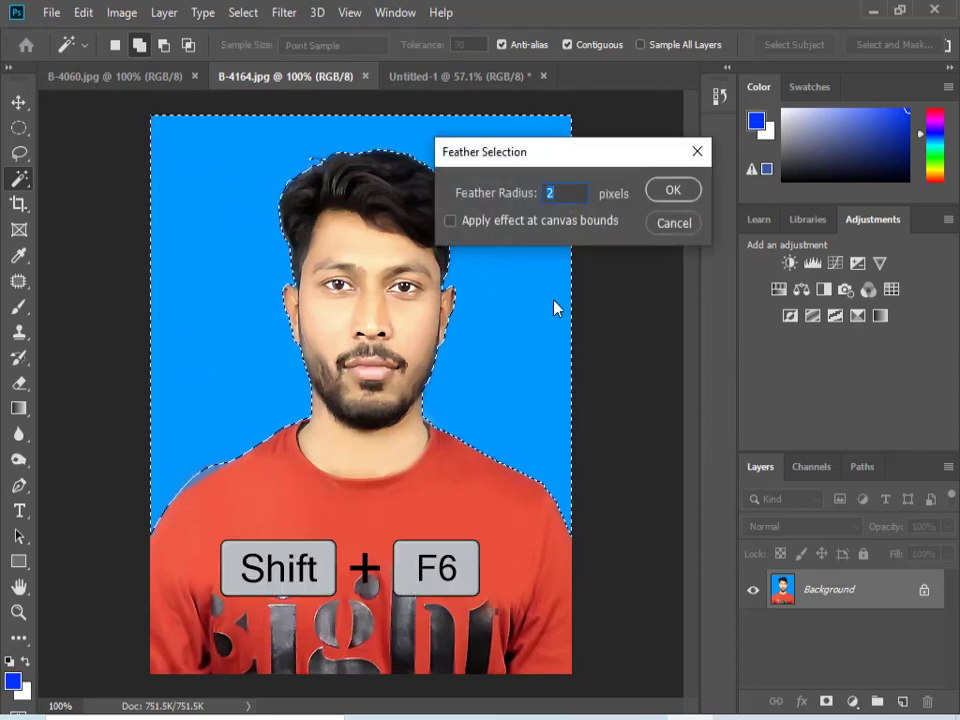
{"action": "key", "text": "Return"}
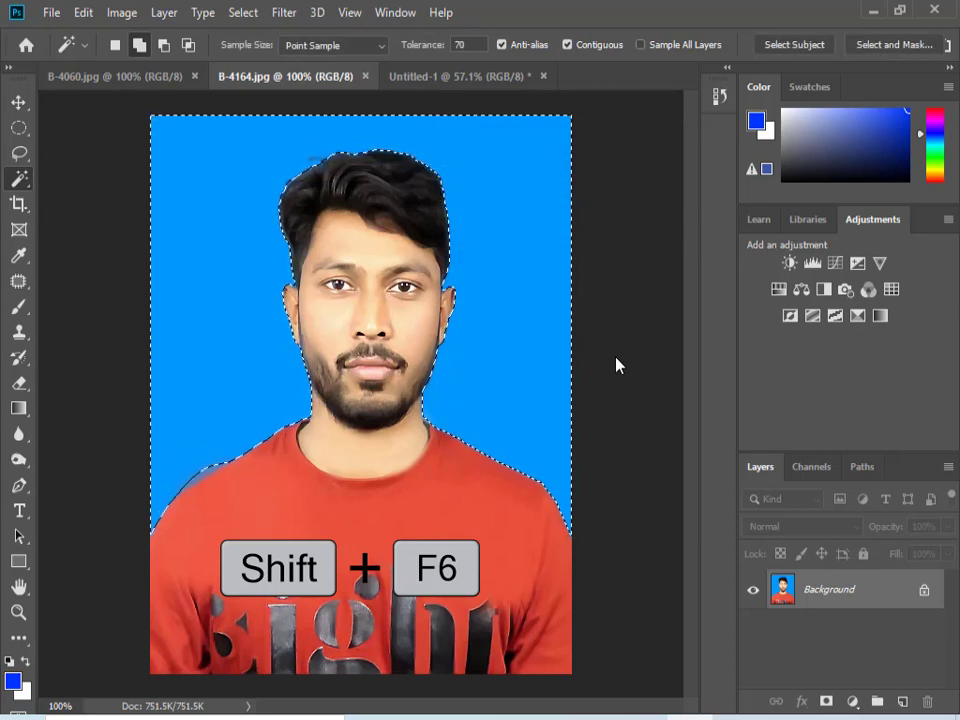
{"action": "key", "text": "alt+shift+i"}
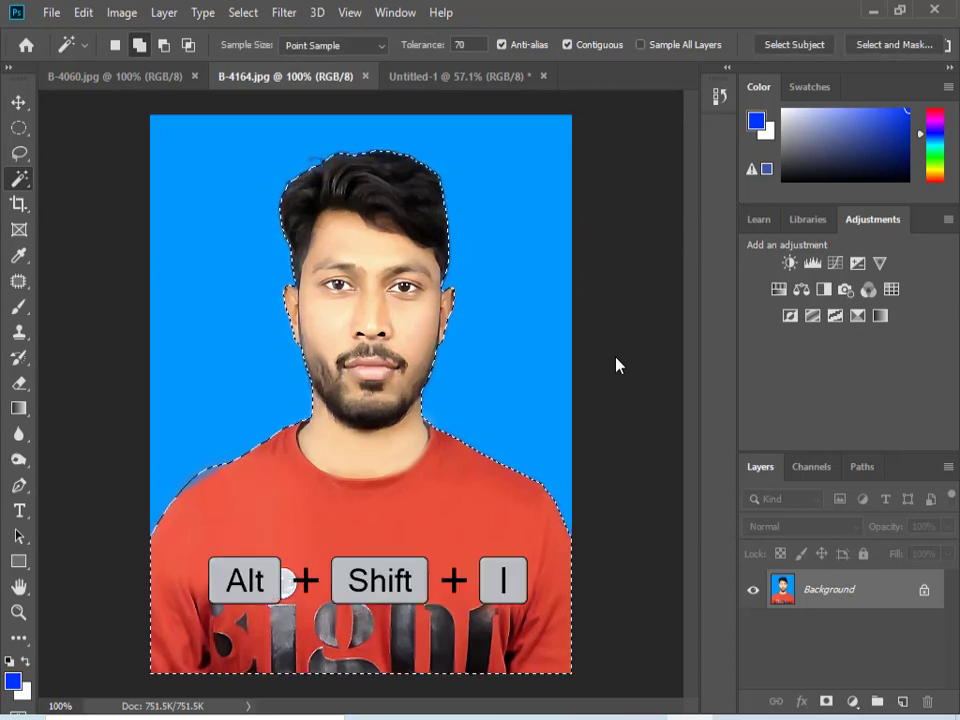
{"action": "key", "text": "ctrl+j"}
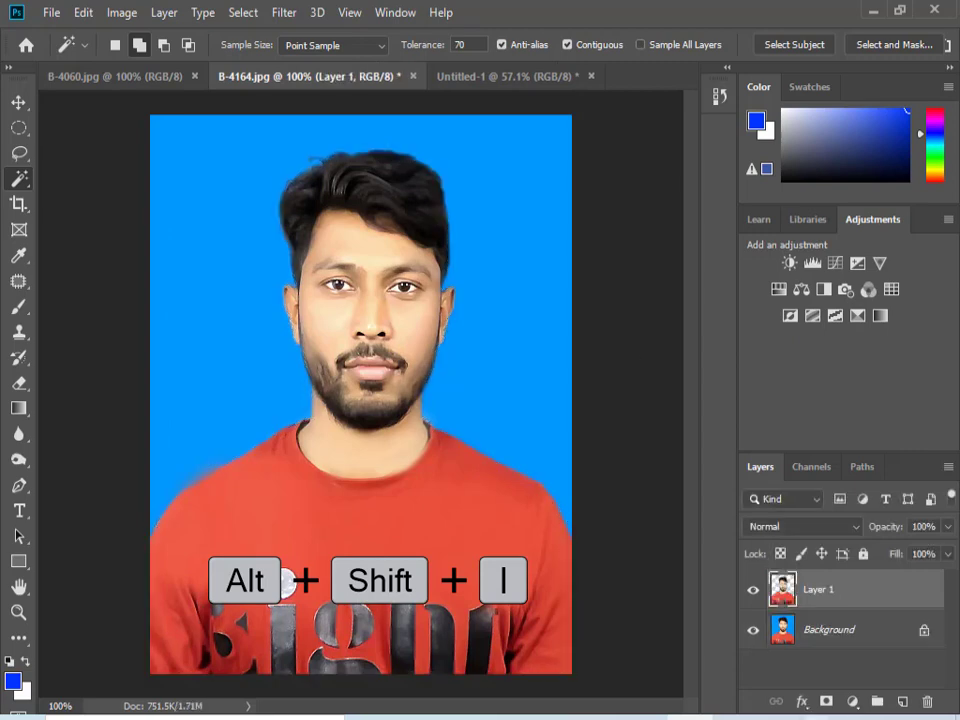
{"action": "left_click", "coordinate": [827, 625]}
{"action": "left_click", "coordinate": [821, 590]}
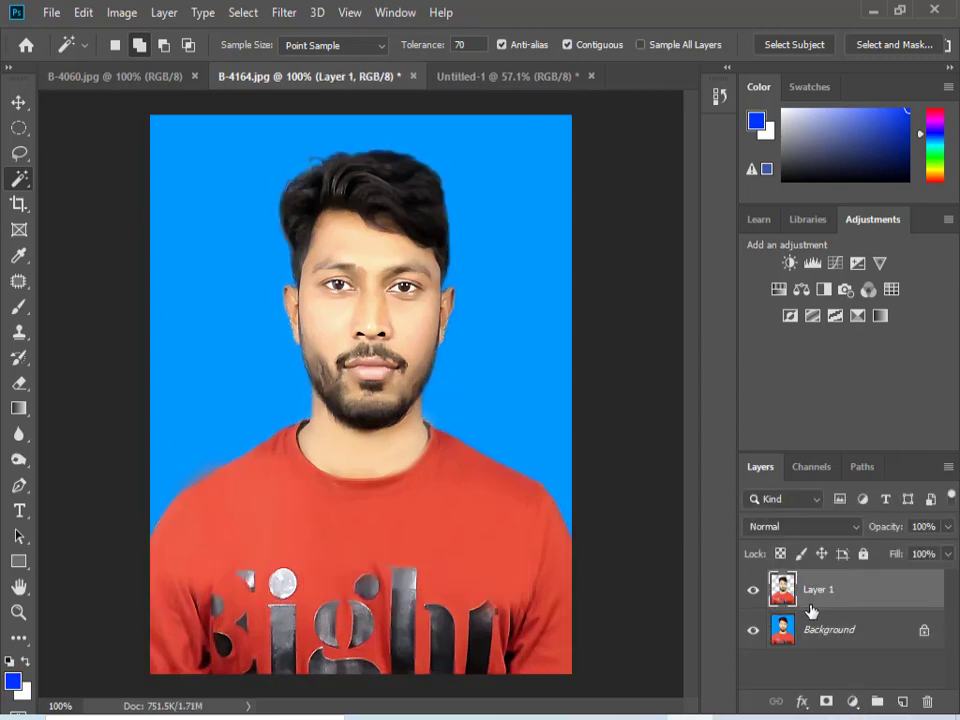
Move the man's cutout layer from B-4164.jpg into the Untitled-1 document.
{"action": "key", "text": "v"}
{"action": "left_click_drag", "start_coordinate": [446, 592], "coordinate": [470, 591]}
{"action": "left_click_drag", "start_coordinate": [411, 564], "coordinate": [400, 549]}
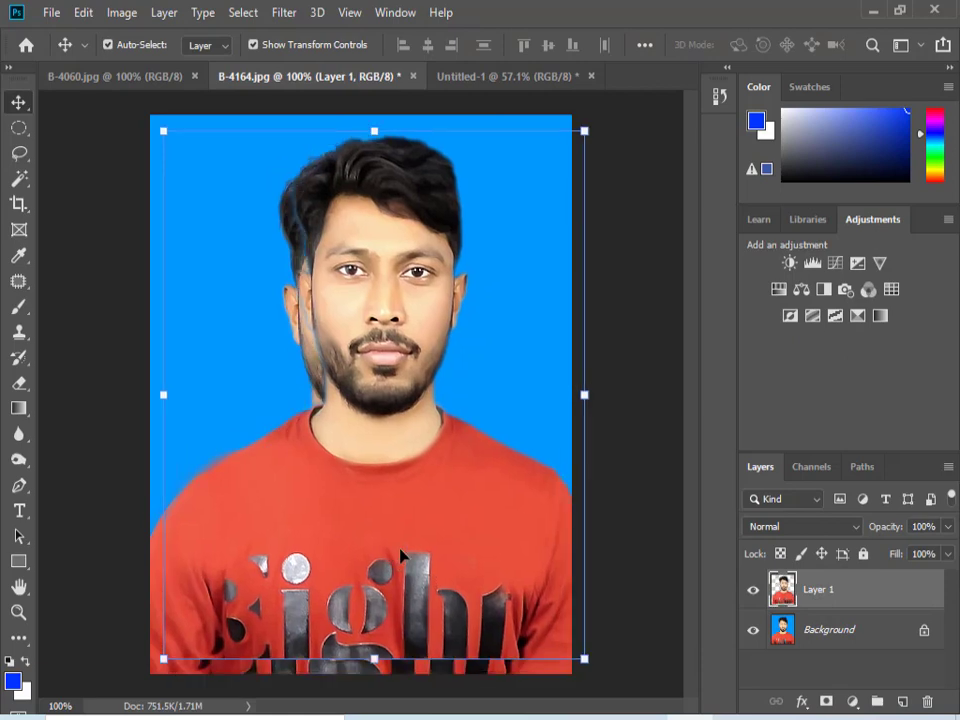
{"action": "left_click_drag", "start_coordinate": [397, 503], "coordinate": [236, 411]}
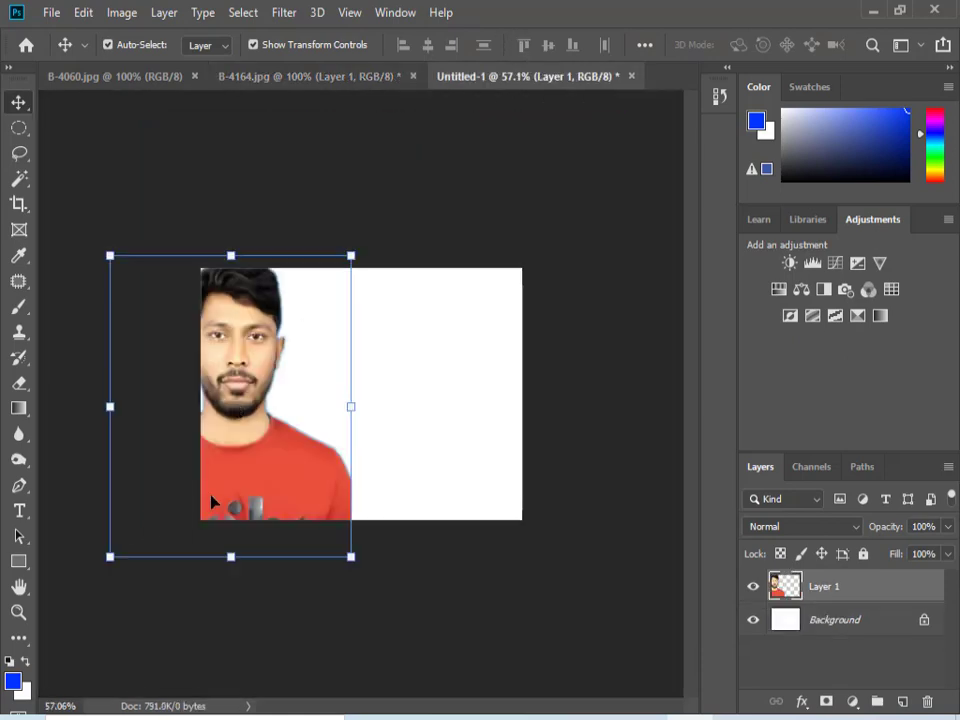
Scale the man's cutout to about 71% width and 91% height and align it with the canvas's left edge.
{"action": "left_click_drag", "start_coordinate": [212, 502], "coordinate": [279, 488]}
{"action": "left_click_drag", "start_coordinate": [179, 545], "coordinate": [214, 530]}
{"action": "left_click_drag", "start_coordinate": [315, 485], "coordinate": [301, 490]}
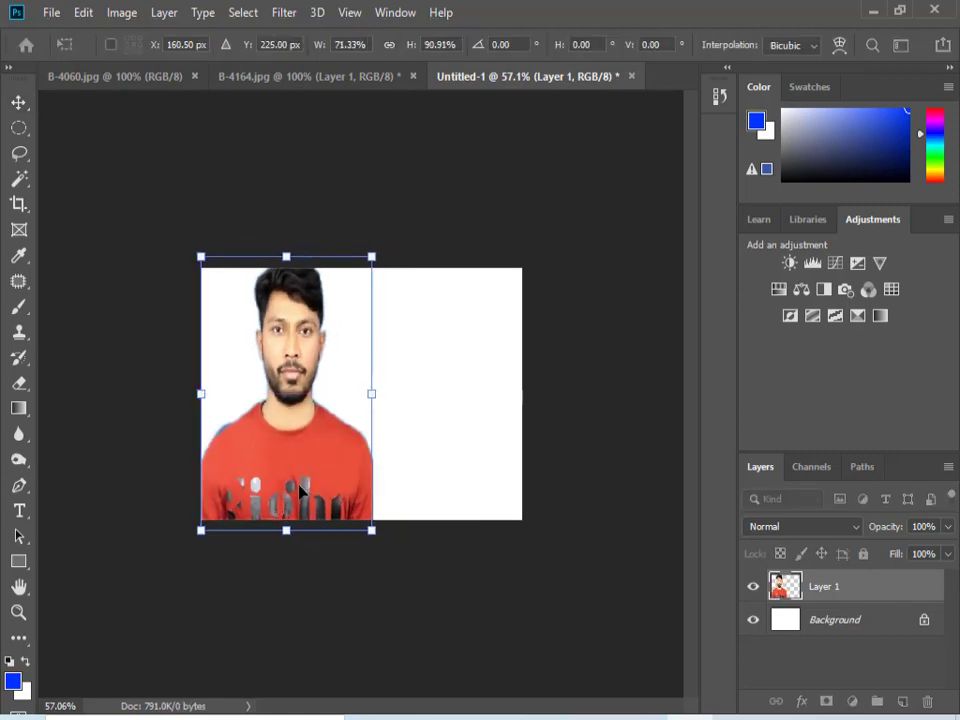
{"action": "key", "text": "Return"}
Select the woman in B-4060.jpg by inverting a Magic Wand selection of the blue background, and copy her onto a new layer.
{"action": "left_click", "coordinate": [124, 76]}
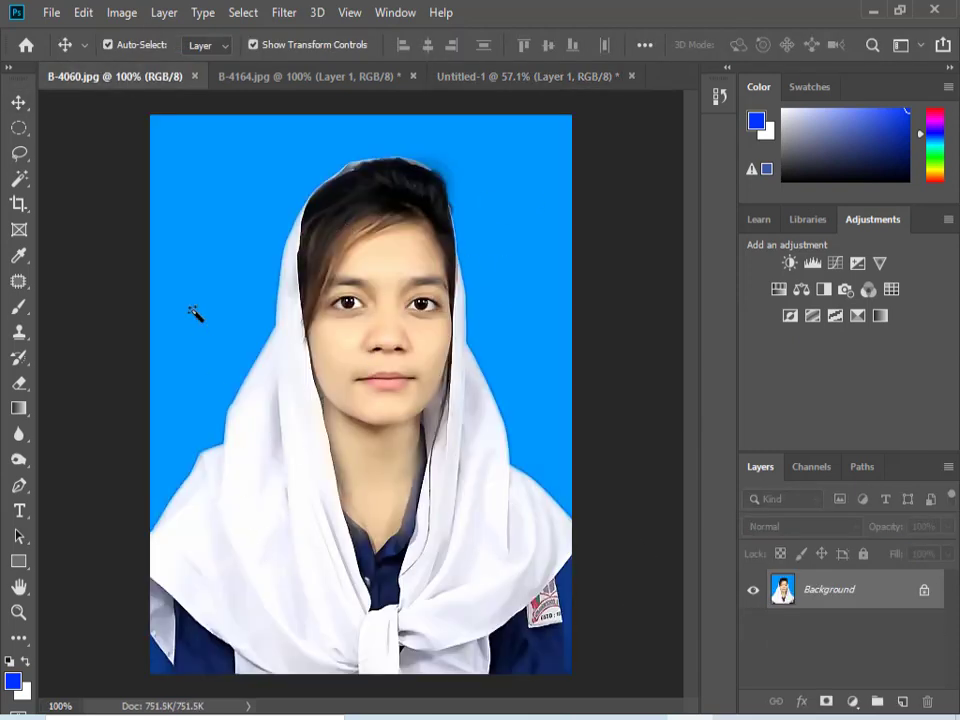
{"action": "key", "text": "w"}
{"action": "left_click", "coordinate": [229, 315]}
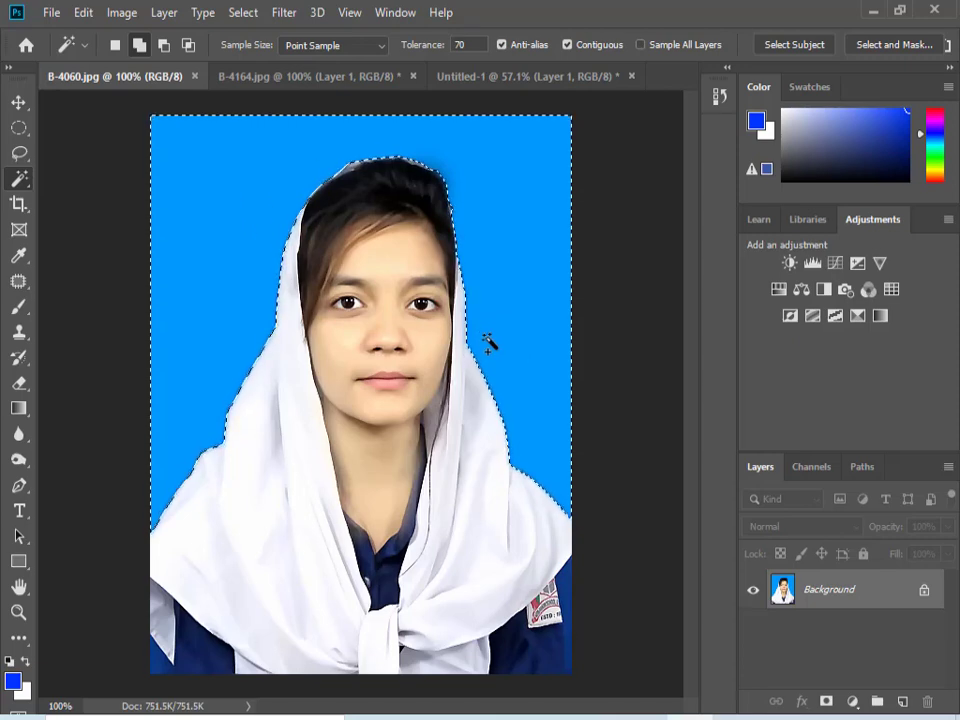
{"action": "key", "text": "ctrl+shift+i"}
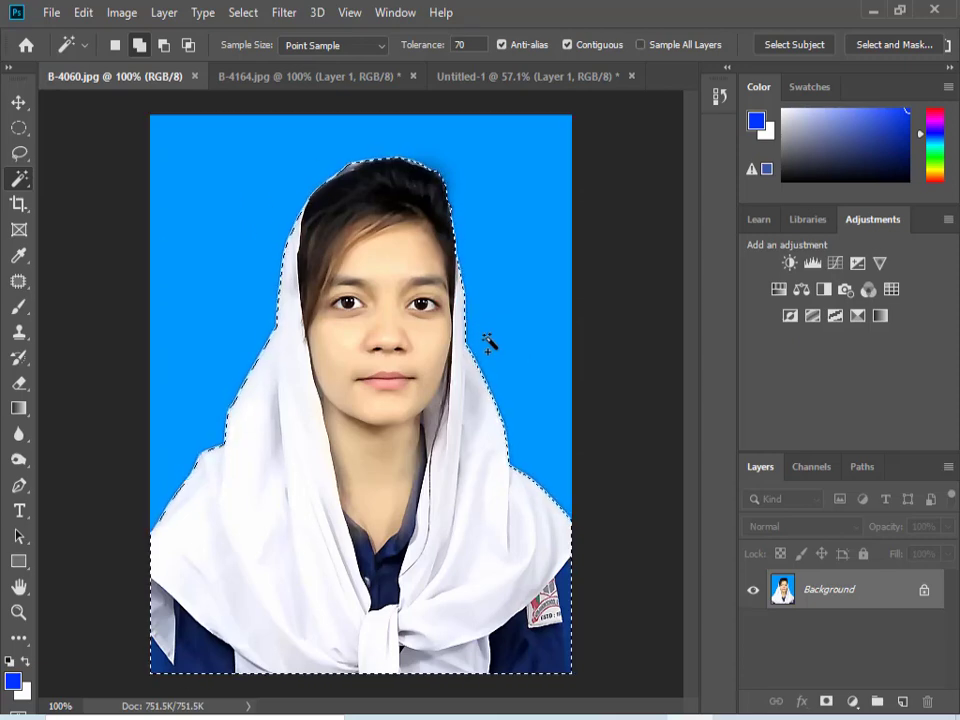
{"action": "key", "text": "ctrl+j"}
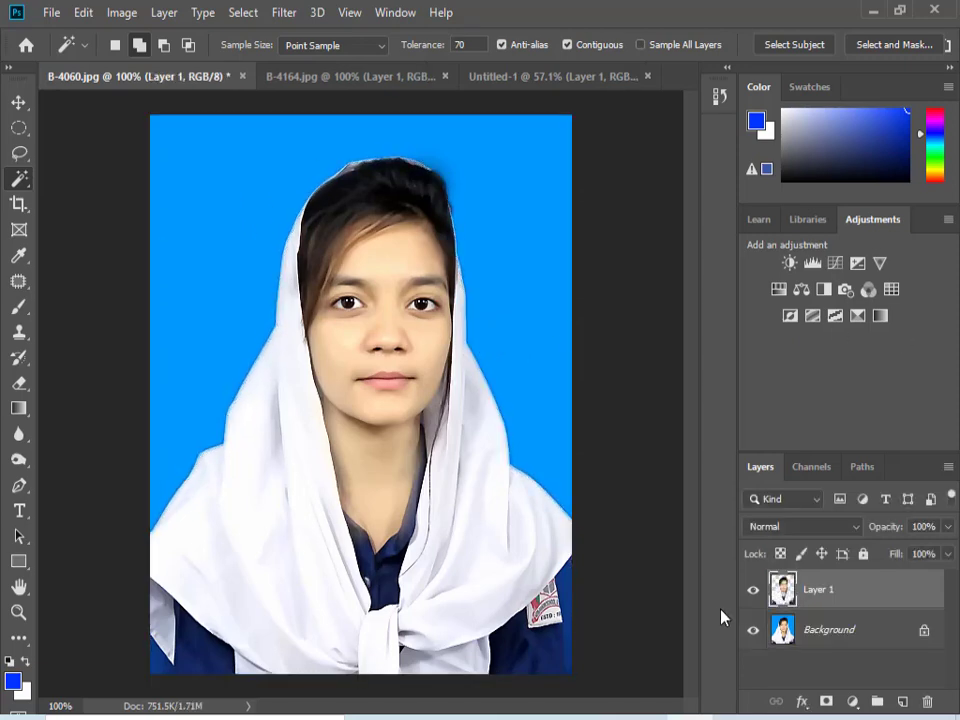
{"action": "left_click", "coordinate": [811, 632]}
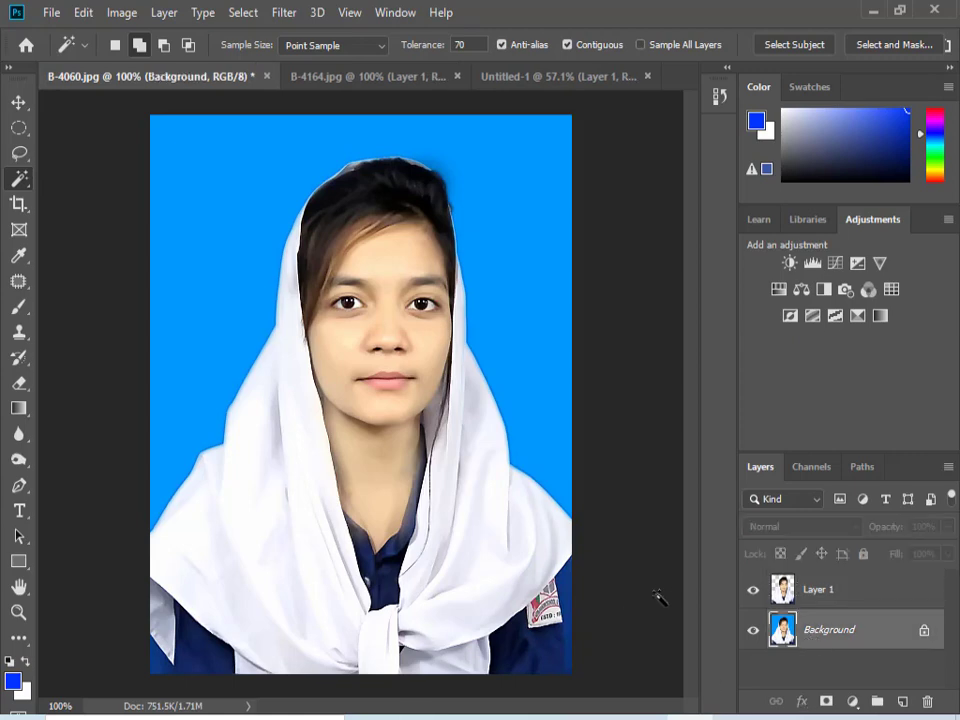
{"action": "key", "text": "alt+bracketright"}
Bring the woman's cutout into Untitled-1 and fit it beside the man, scaled to about 71% width and 86% height.
{"action": "key", "text": "v"}
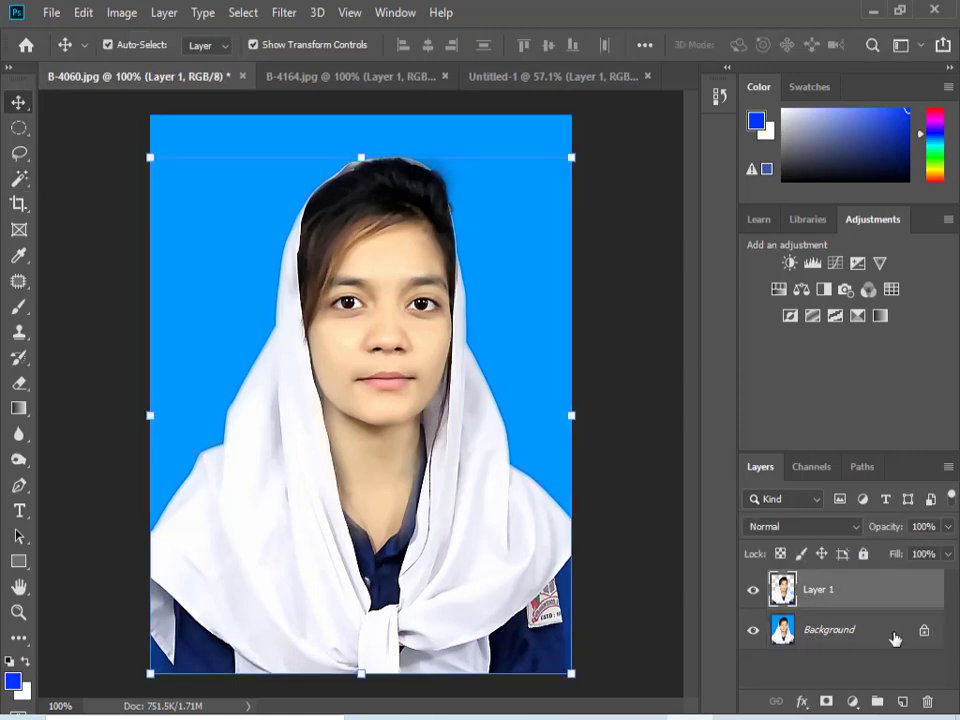
{"action": "left_click_drag", "start_coordinate": [371, 527], "coordinate": [411, 432]}
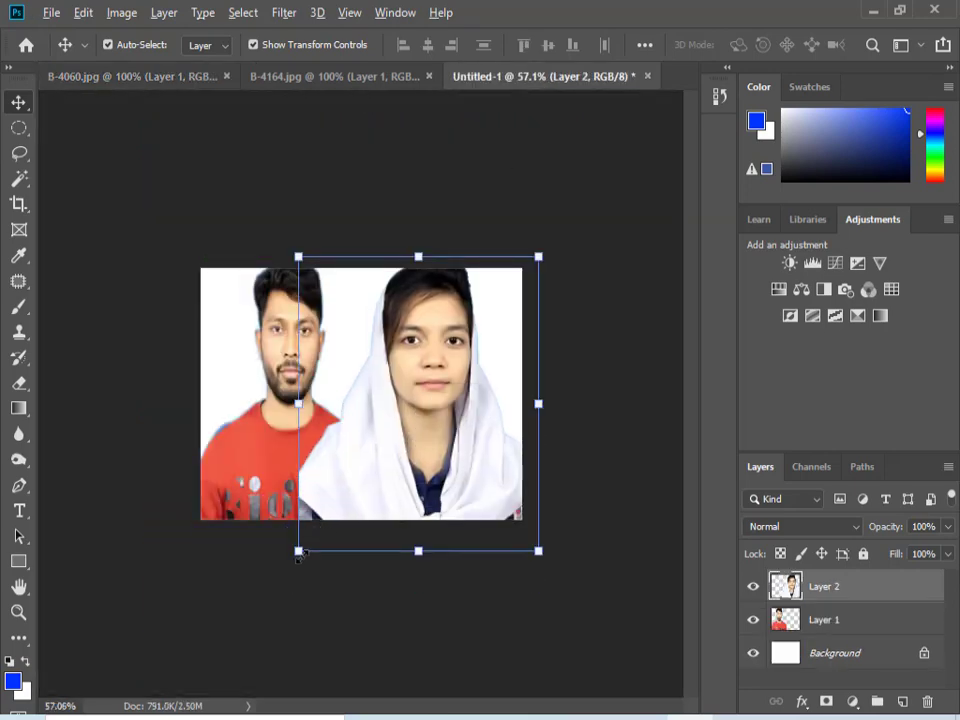
{"action": "left_click_drag", "start_coordinate": [298, 551], "coordinate": [332, 527]}
{"action": "left_click_drag", "start_coordinate": [439, 499], "coordinate": [473, 478]}
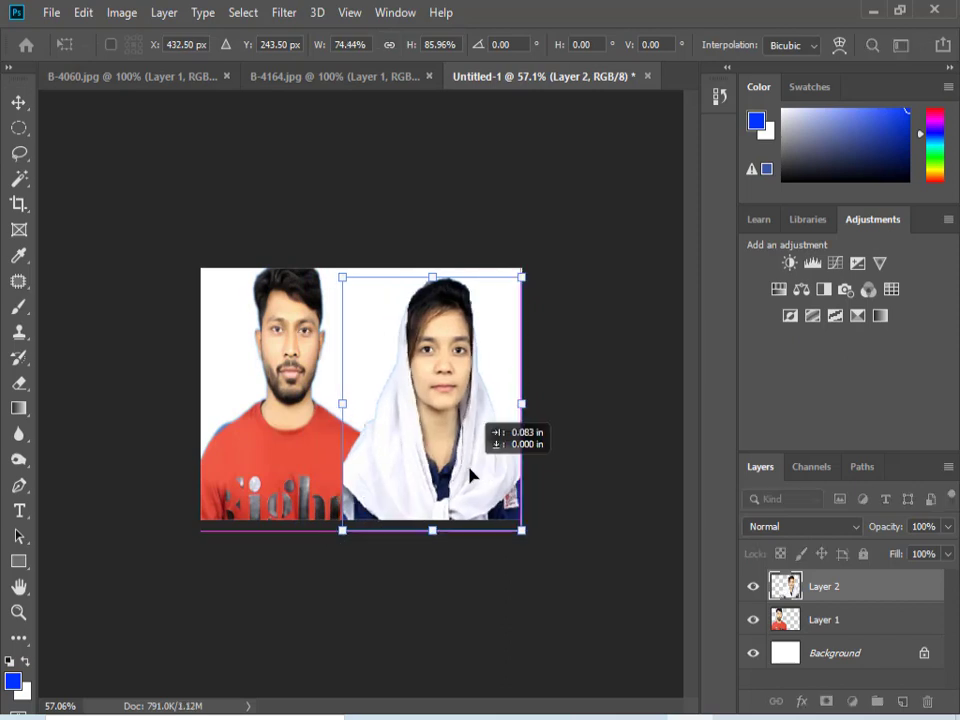
{"action": "mouse_move", "coordinate": [343, 531]}
{"action": "left_mouse_down"}
{"action": "mouse_move", "coordinate": [360, 523]}
{"action": "mouse_move", "coordinate": [348, 527]}
{"action": "left_mouse_up"}
{"action": "left_click_drag", "start_coordinate": [475, 490], "coordinate": [489, 487]}
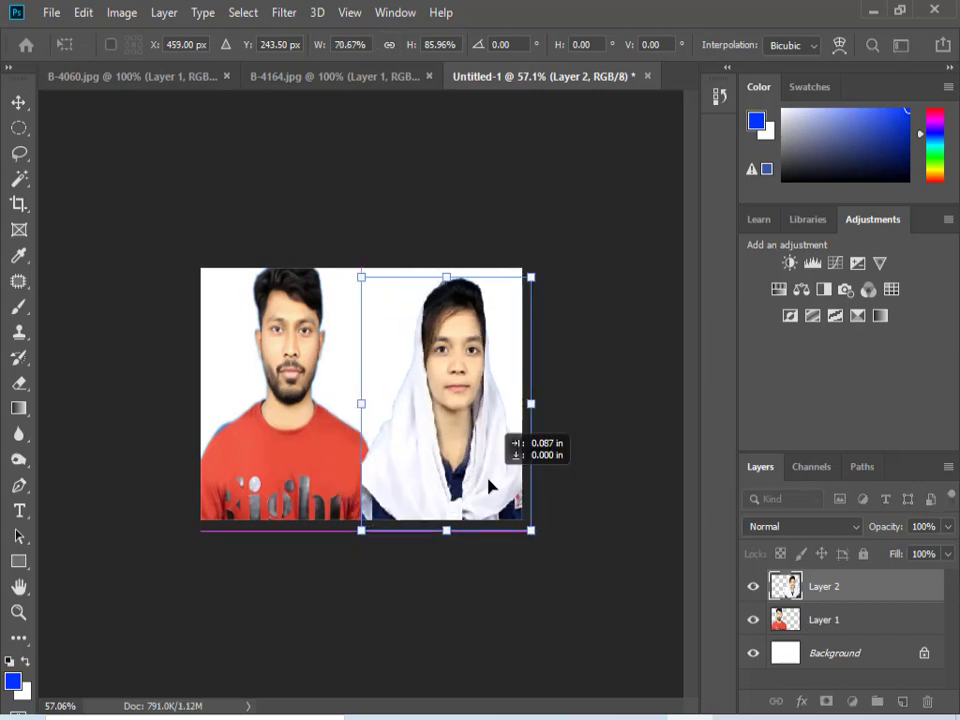
{"action": "left_click", "coordinate": [454, 574]}
Narrow the man's cutout on Layer 1 to about 95.6% width at unchanged height, keeping its left edge in place.
{"action": "left_click", "coordinate": [372, 526]}
{"action": "left_click_drag", "start_coordinate": [374, 528], "coordinate": [343, 500]}
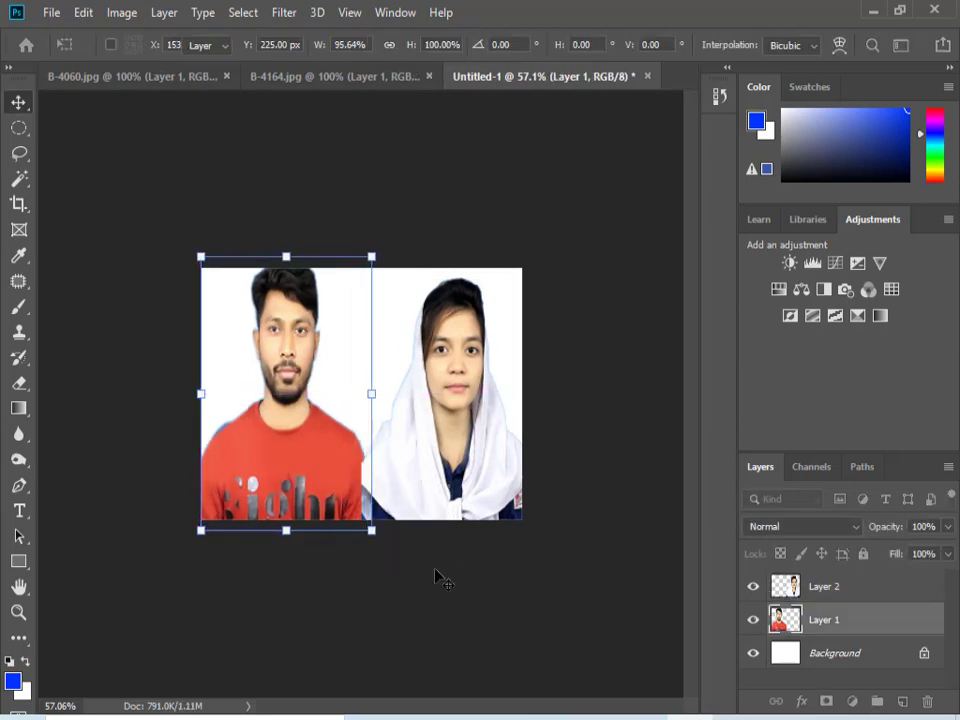
Narrow the man's cutout on Layer 1, move it flush with the canvas's left edge, and resize it to reach the woman's cutout.
{"action": "left_click", "coordinate": [437, 574]}
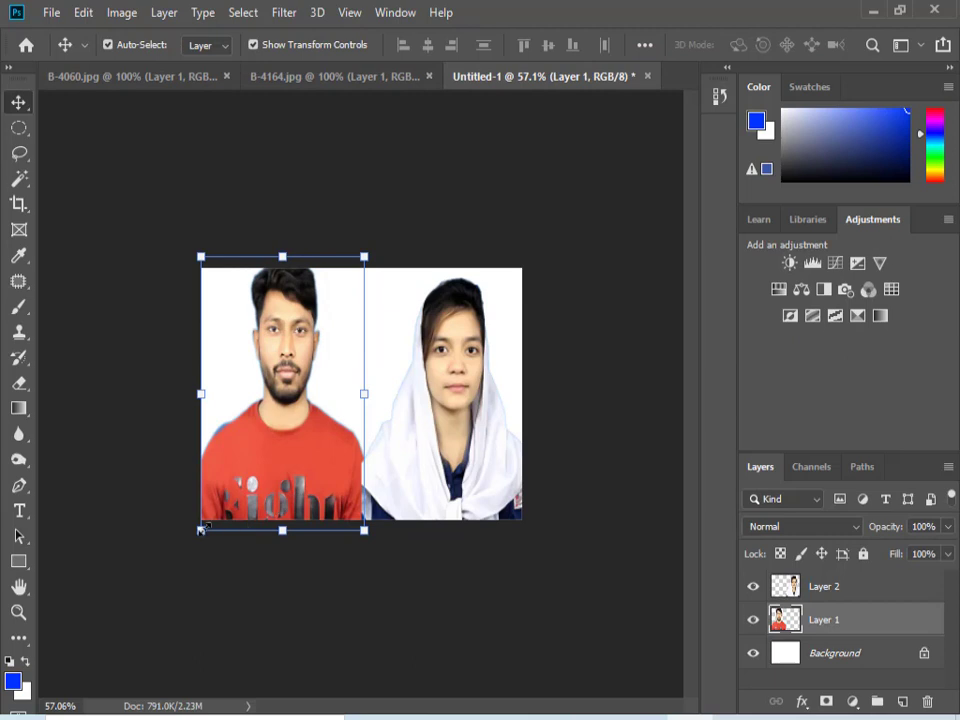
{"action": "left_click_drag", "start_coordinate": [201, 530], "coordinate": [211, 528]}
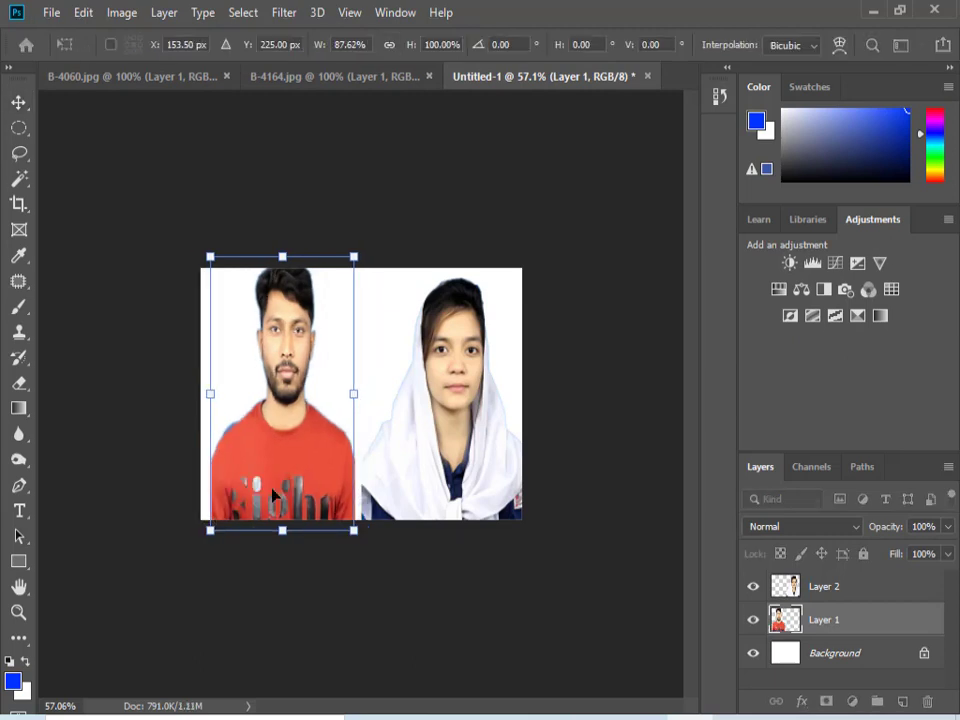
{"action": "left_click_drag", "start_coordinate": [272, 494], "coordinate": [259, 497]}
{"action": "key", "text": "Return"}
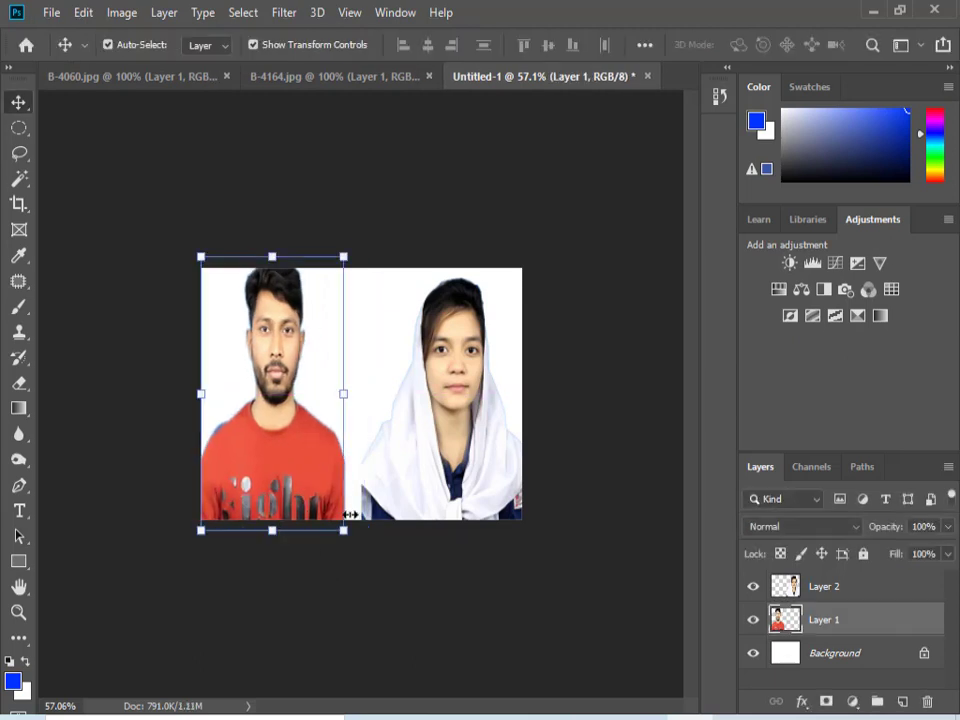
{"action": "left_click_drag", "start_coordinate": [343, 529], "coordinate": [350, 498]}
{"action": "key", "text": "Return"}
{"action": "left_click", "coordinate": [405, 562]}
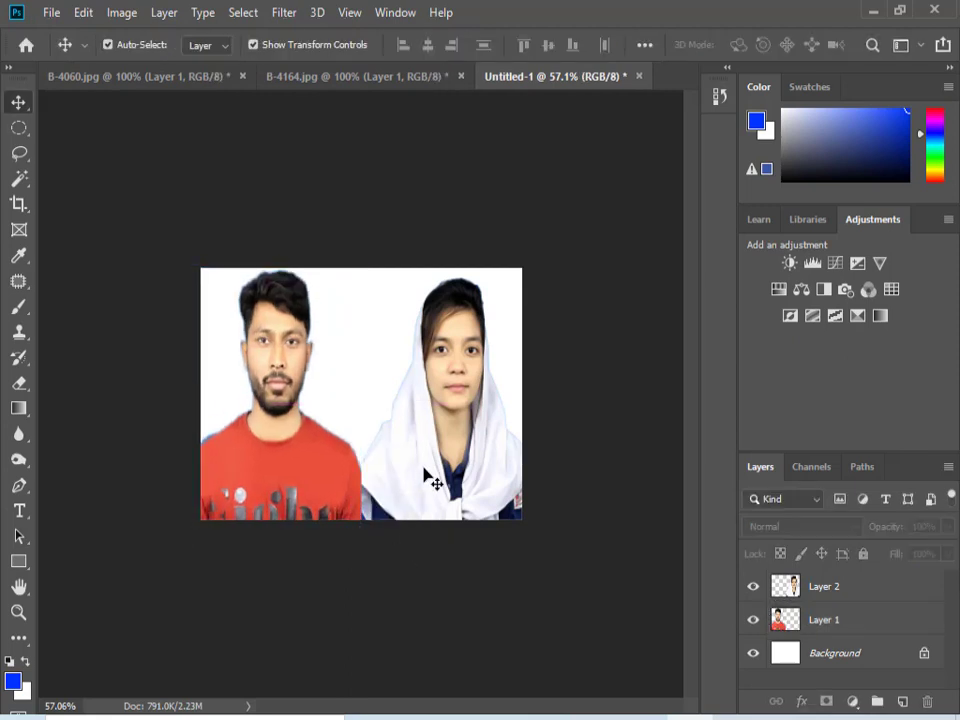
Nudge the woman's cutout on Layer 2 slightly toward the man so it meets his sleeve.
{"action": "left_click", "coordinate": [425, 470]}
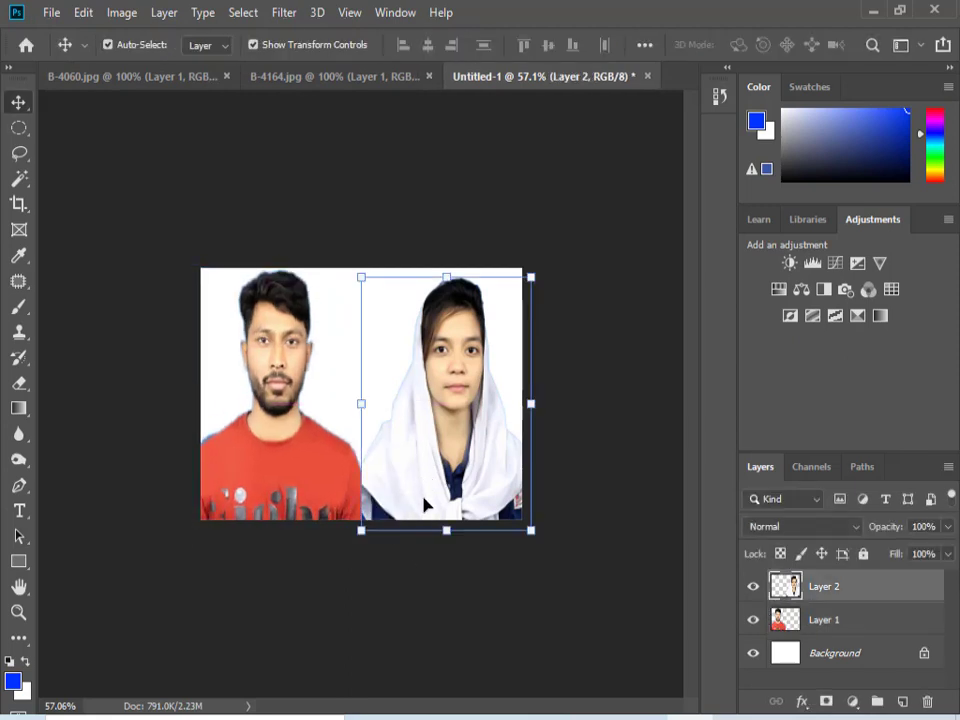
{"action": "left_click", "coordinate": [484, 577]}
{"action": "left_click", "coordinate": [457, 423]}
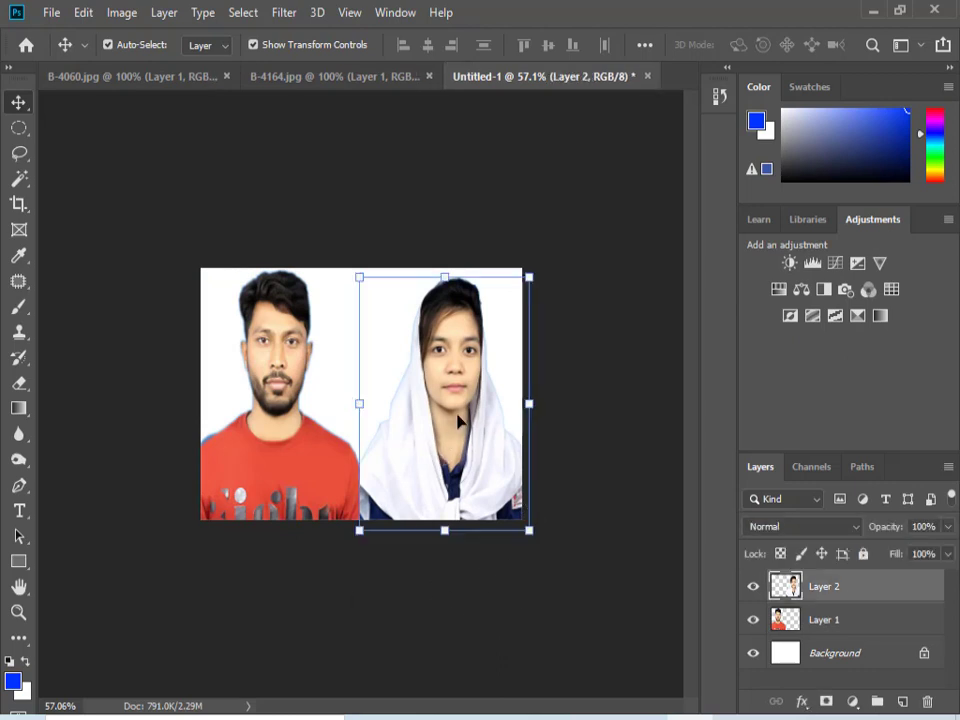
{"action": "key", "text": "ctrl+t"}
{"action": "key", "text": "Return"}
{"action": "left_click", "coordinate": [480, 612]}
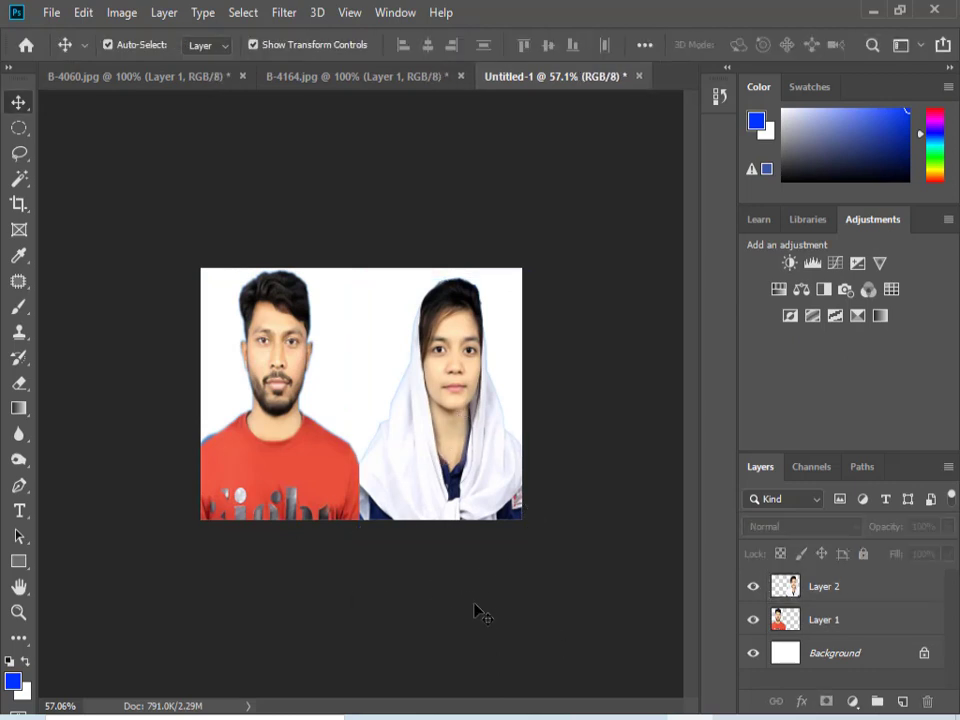
Fill the Background layer of Untitled-1 with the blue foreground color.
{"action": "left_click", "coordinate": [840, 655]}
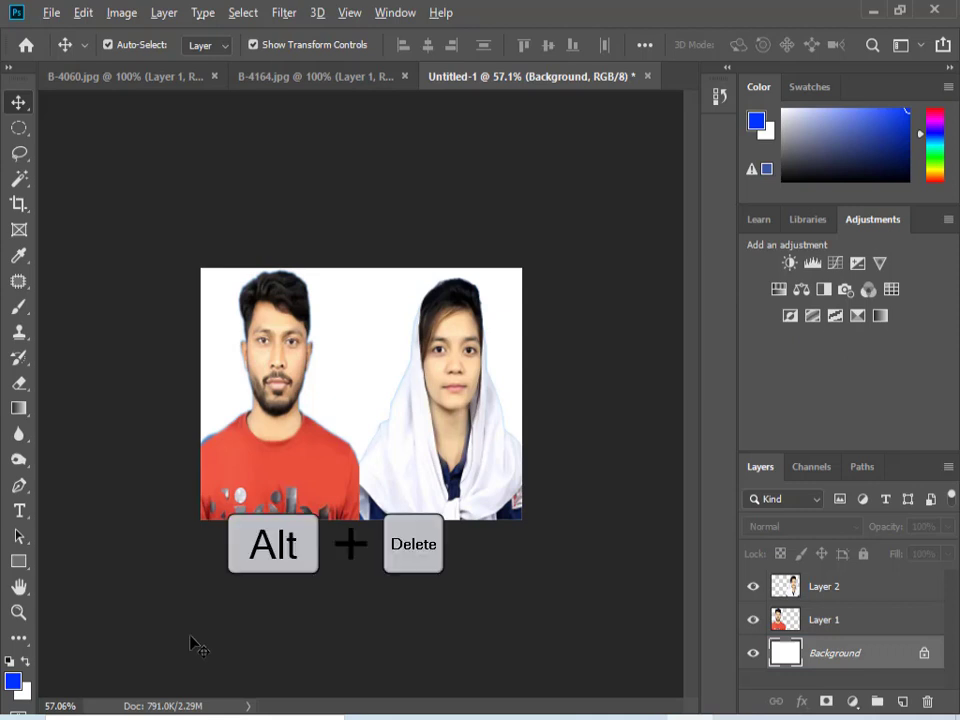
{"action": "key", "text": "alt+Delete"}
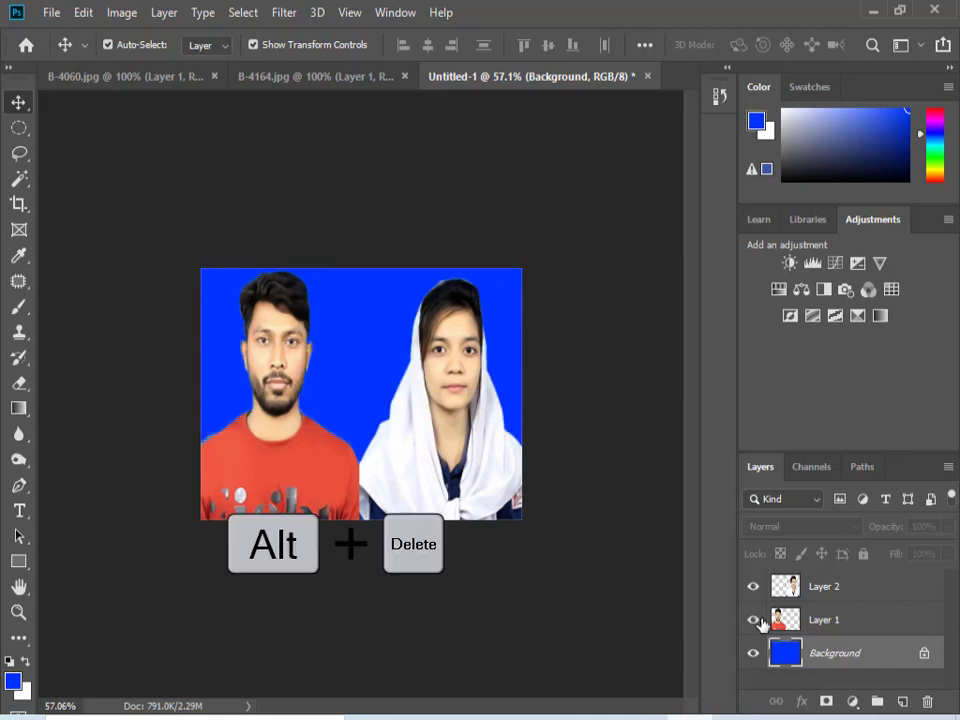
{"action": "left_click", "coordinate": [797, 585]}
{"action": "left_click", "coordinate": [323, 588]}
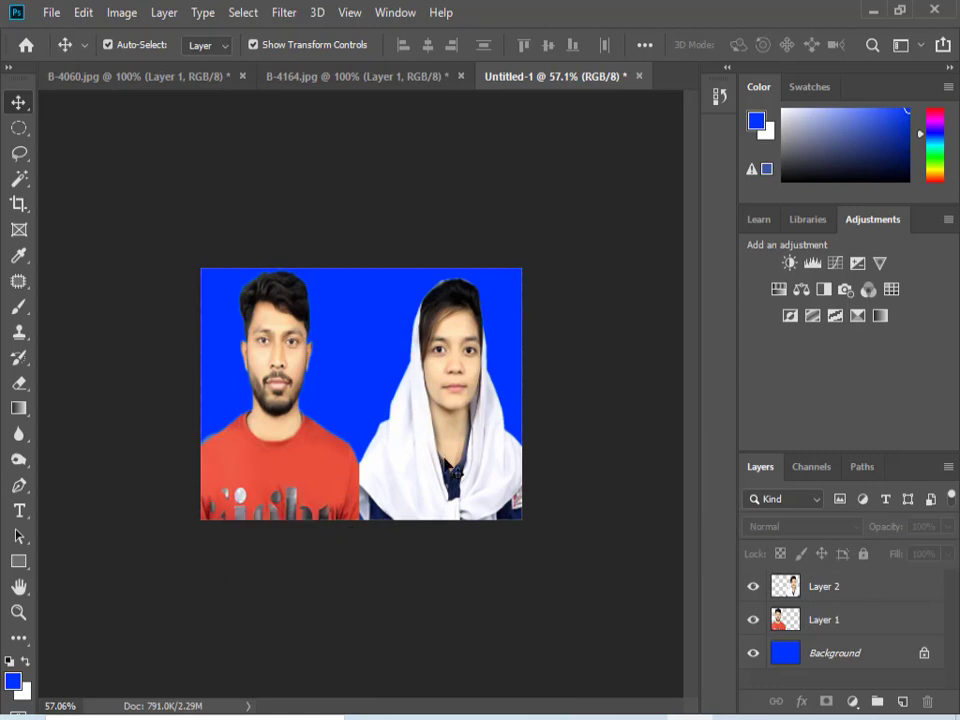
Flip the woman's cutout on Layer 2 horizontally.
{"action": "left_click", "coordinate": [470, 431]}
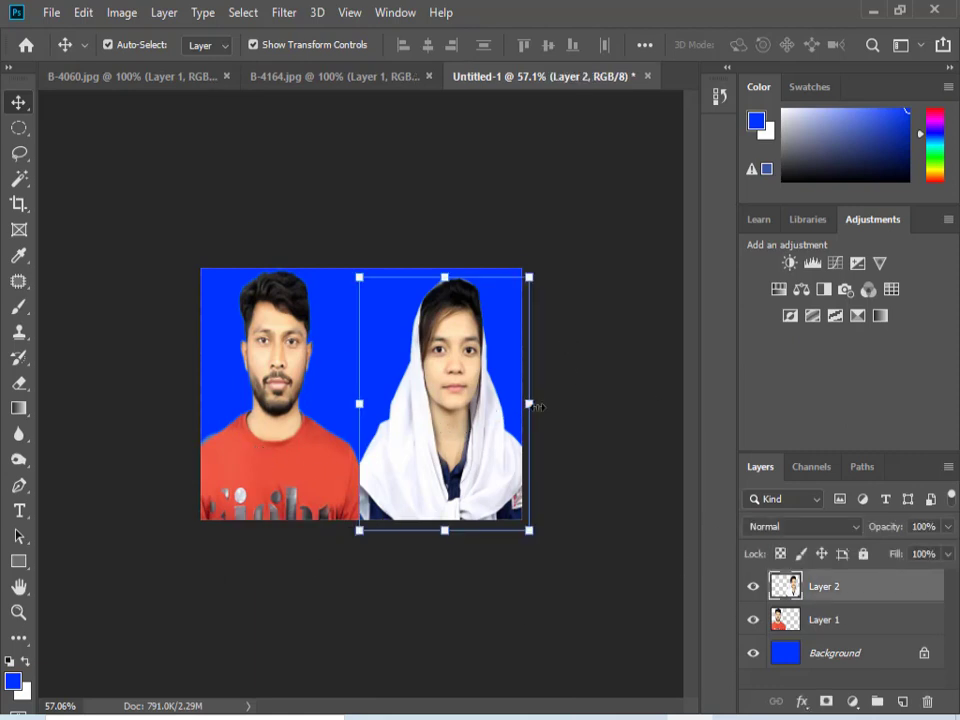
{"action": "key", "text": "ctrl+t"}
{"action": "right_click", "coordinate": [489, 434]}
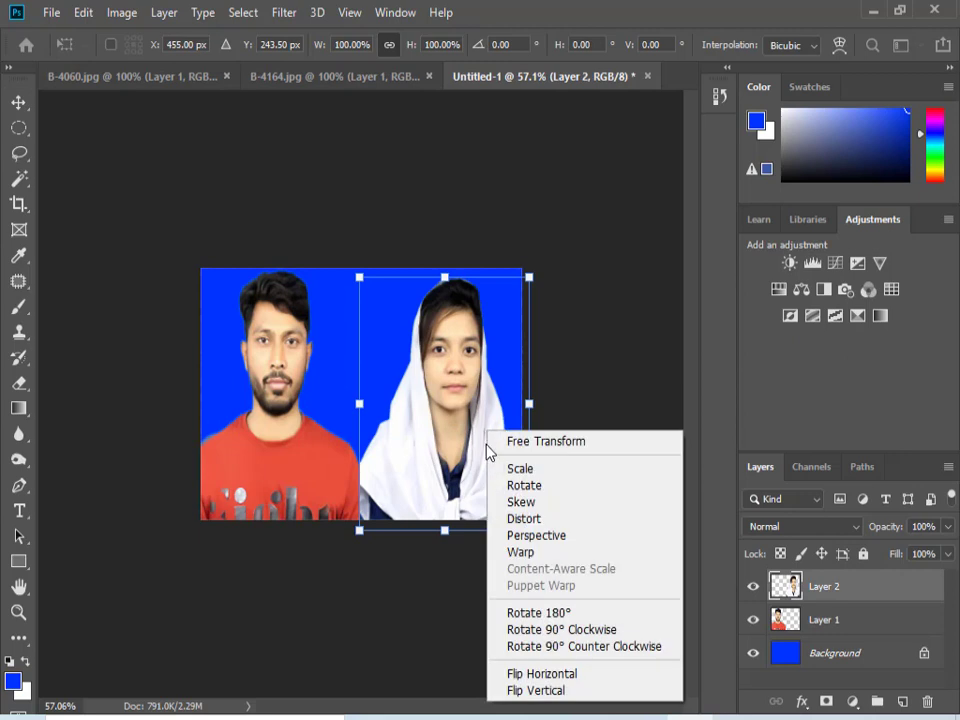
{"action": "left_click", "coordinate": [531, 673]}
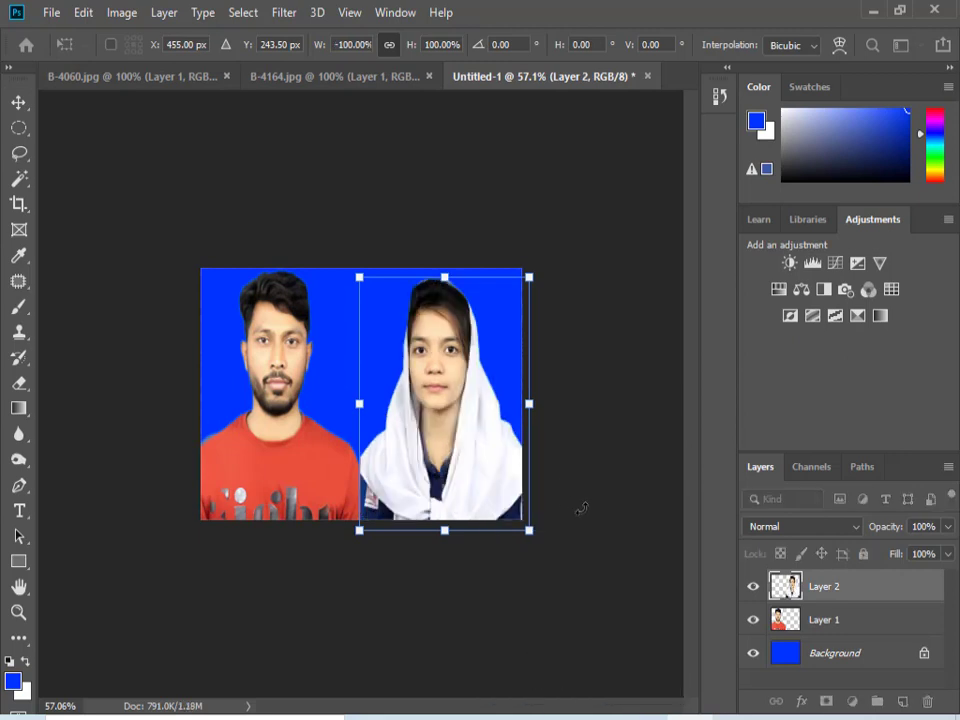
{"action": "key", "text": "Return"}
{"action": "left_click", "coordinate": [574, 476]}
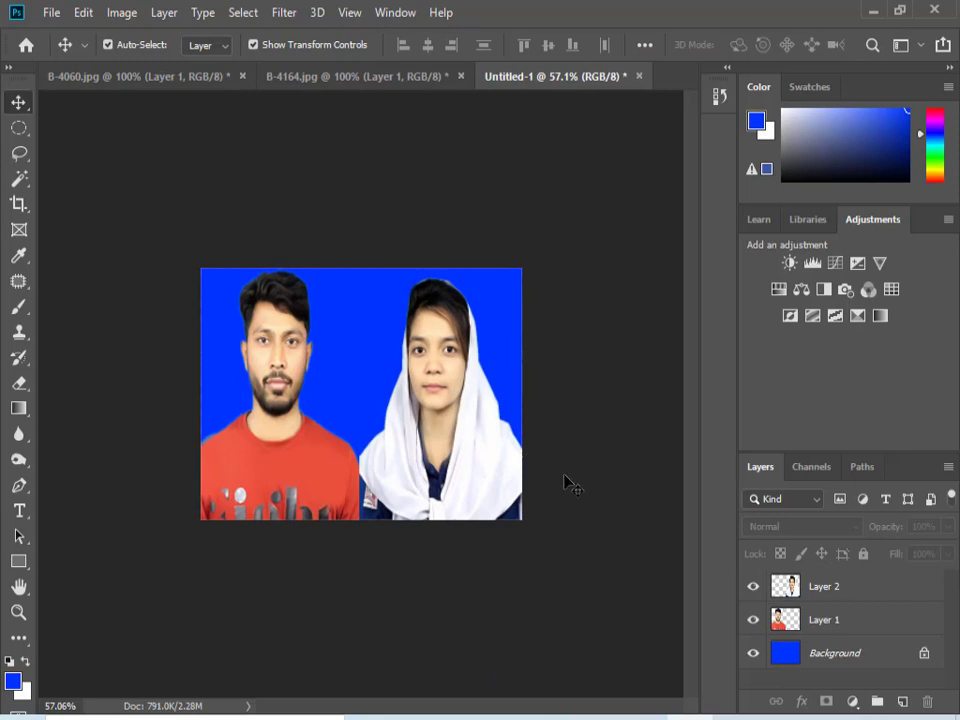
{"action": "left_click", "coordinate": [476, 491]}
{"action": "left_click", "coordinate": [441, 585]}
Merge Layer 2 and Layer 1 down into the Background layer, keeping the joint photo open.
{"action": "left_click", "coordinate": [639, 76]}
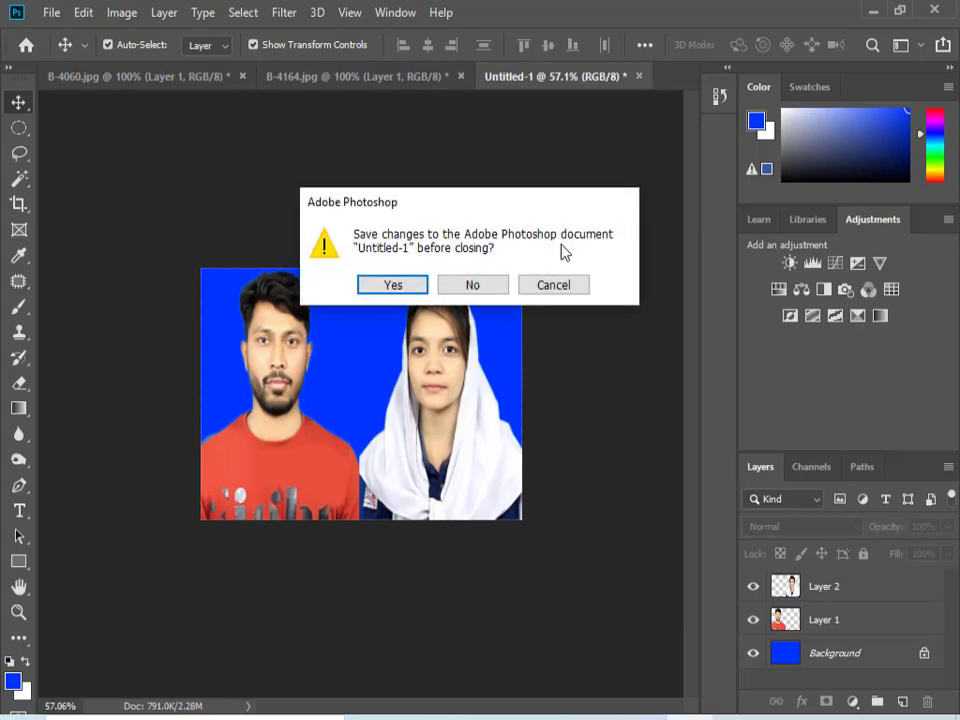
{"action": "left_click", "coordinate": [532, 289]}
{"action": "left_click", "coordinate": [810, 592]}
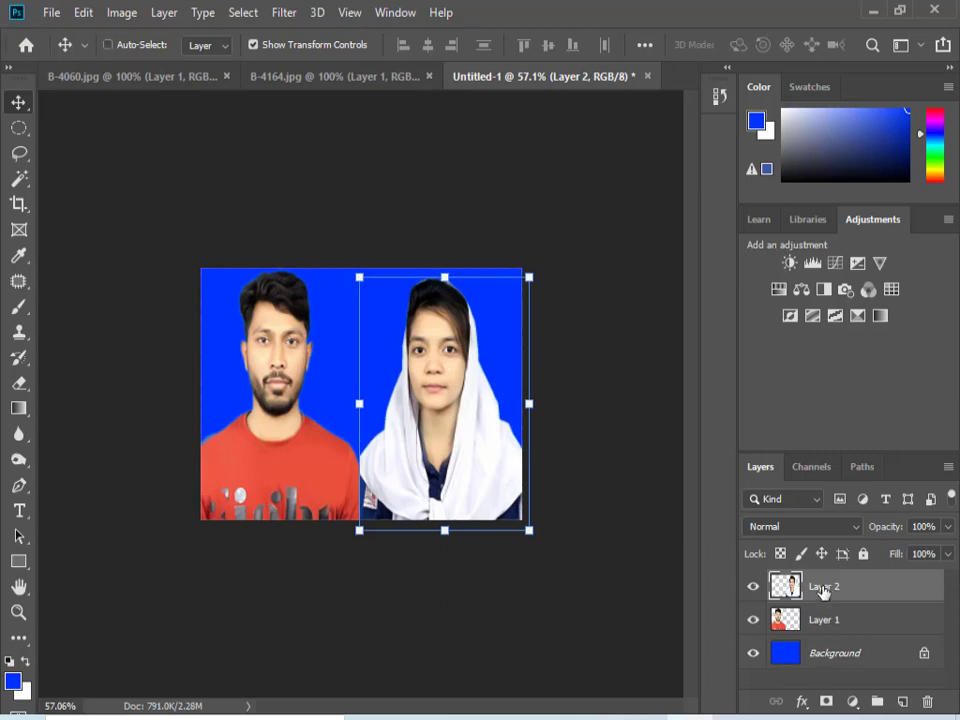
{"action": "key", "text": "ctrl+e"}
{"action": "key", "text": "ctrl+e"}
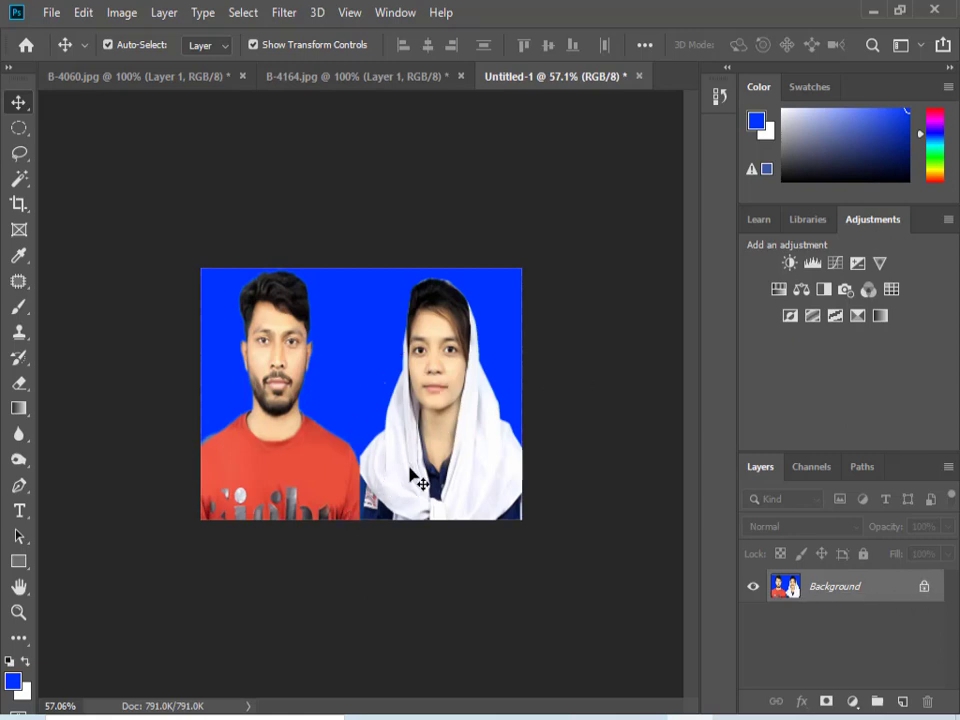
Close Untitled-1, B-4164.jpg and B-4060.jpg without saving their changes.
{"action": "left_click", "coordinate": [638, 77]}
{"action": "left_click", "coordinate": [474, 285]}
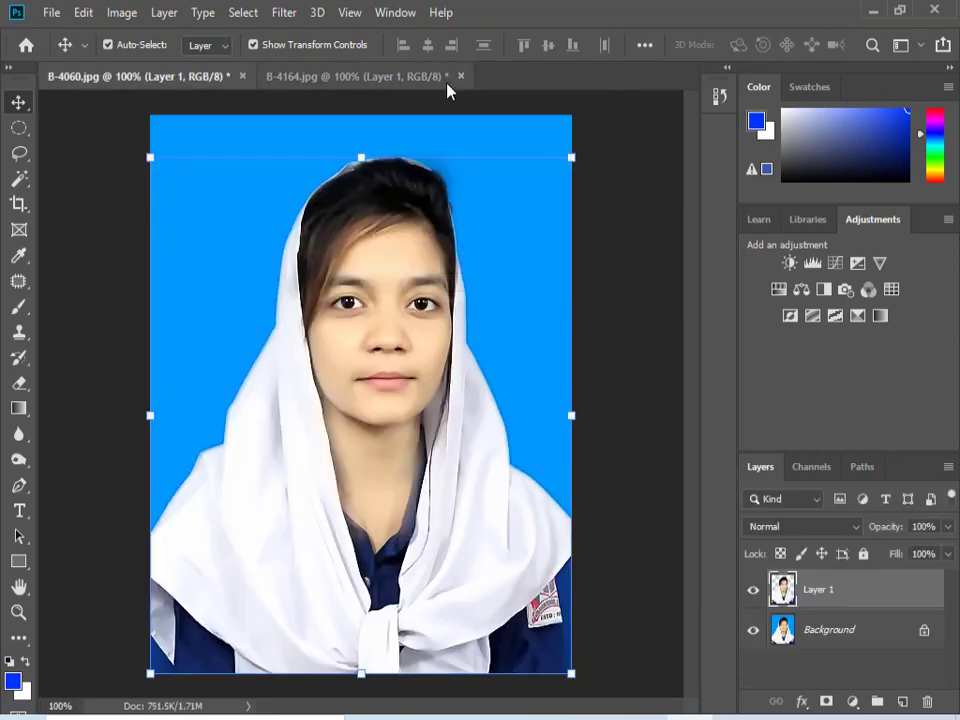
{"action": "left_click", "coordinate": [461, 77]}
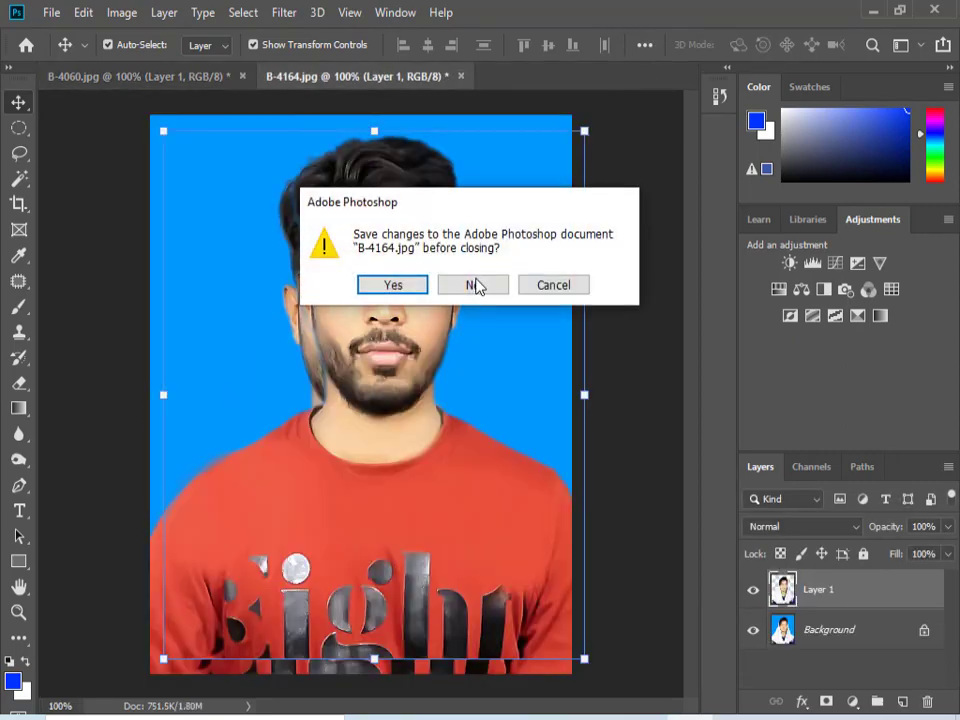
{"action": "left_click", "coordinate": [474, 285]}
{"action": "left_click", "coordinate": [243, 76]}
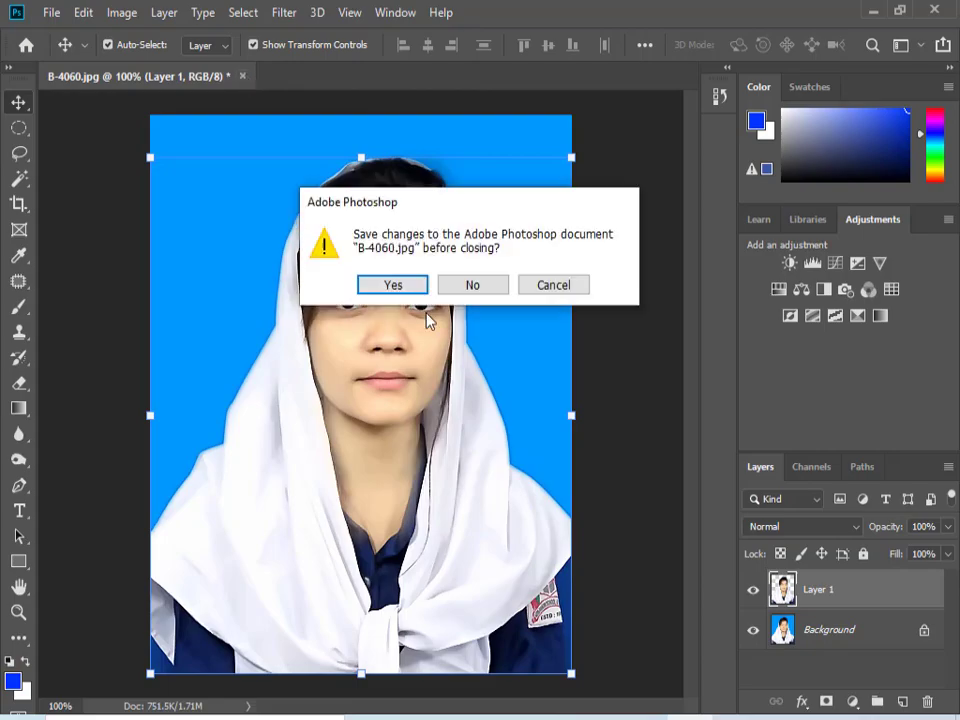
{"action": "left_click", "coordinate": [484, 286]}
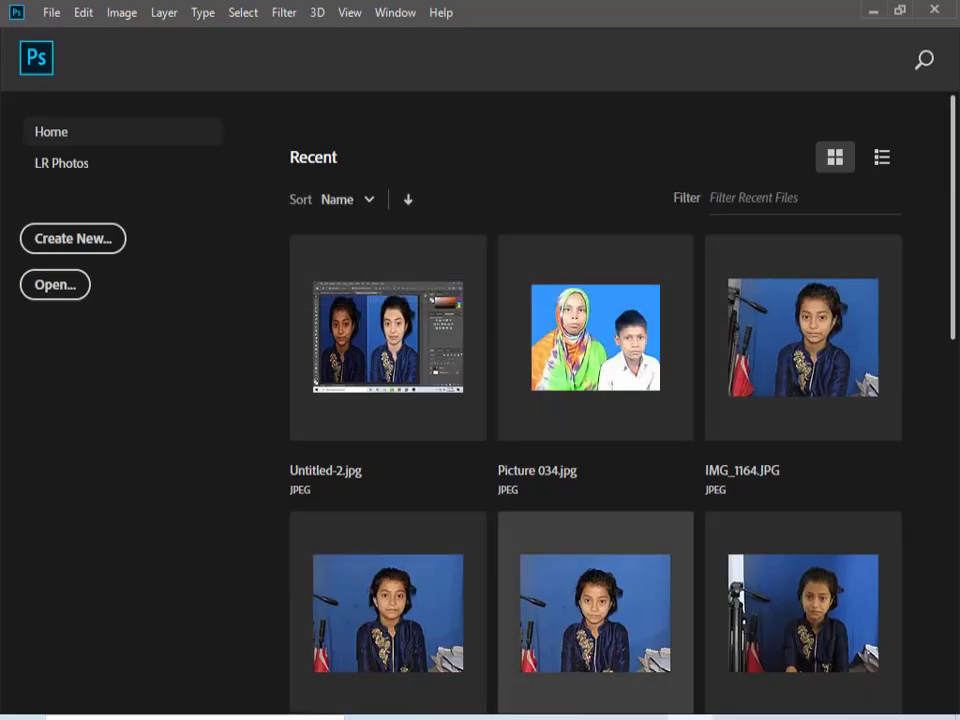
Open both B-4060 and B-4164 from the JOIN CHOBI folder.
{"action": "mouse_move", "coordinate": [470, 716]}
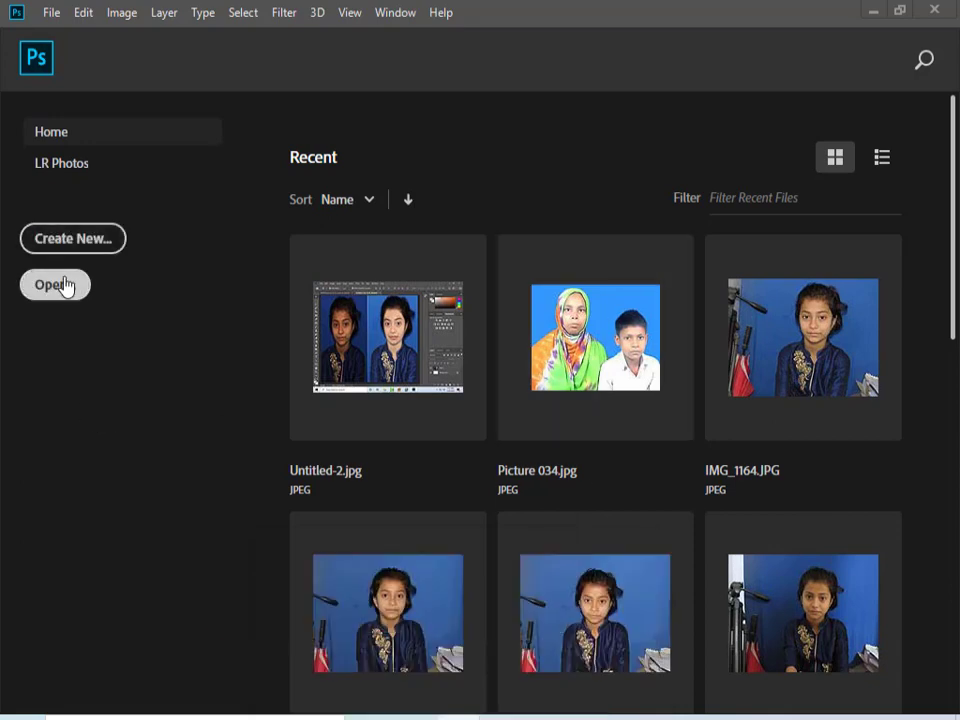
{"action": "left_click", "coordinate": [58, 286]}
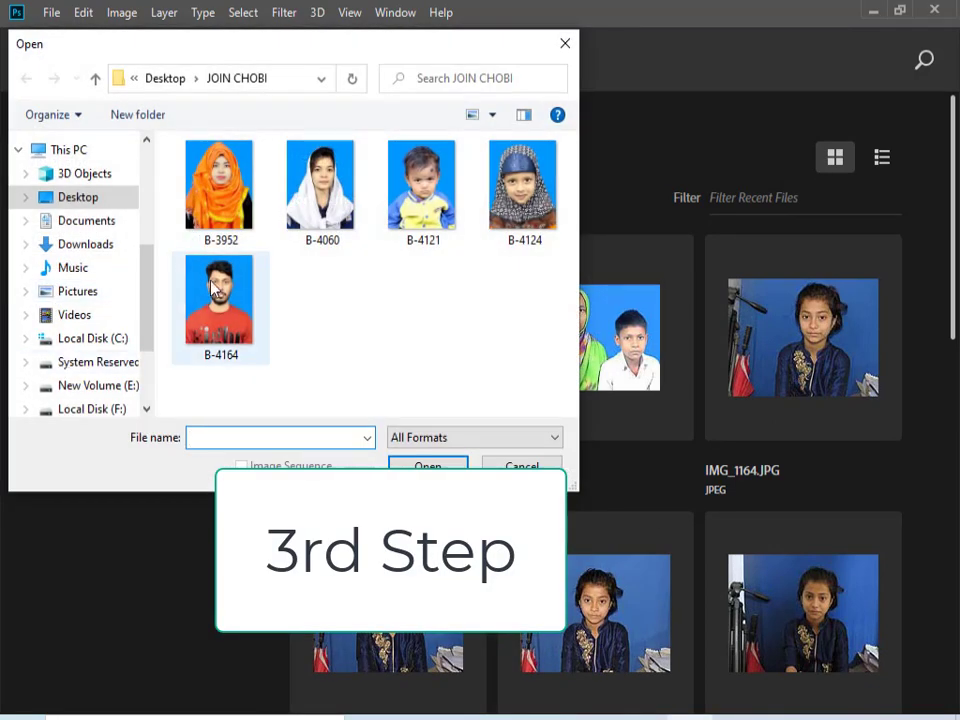
{"action": "left_click", "coordinate": [240, 290]}
{"action": "left_click", "coordinate": [320, 185], "text": "ctrl"}
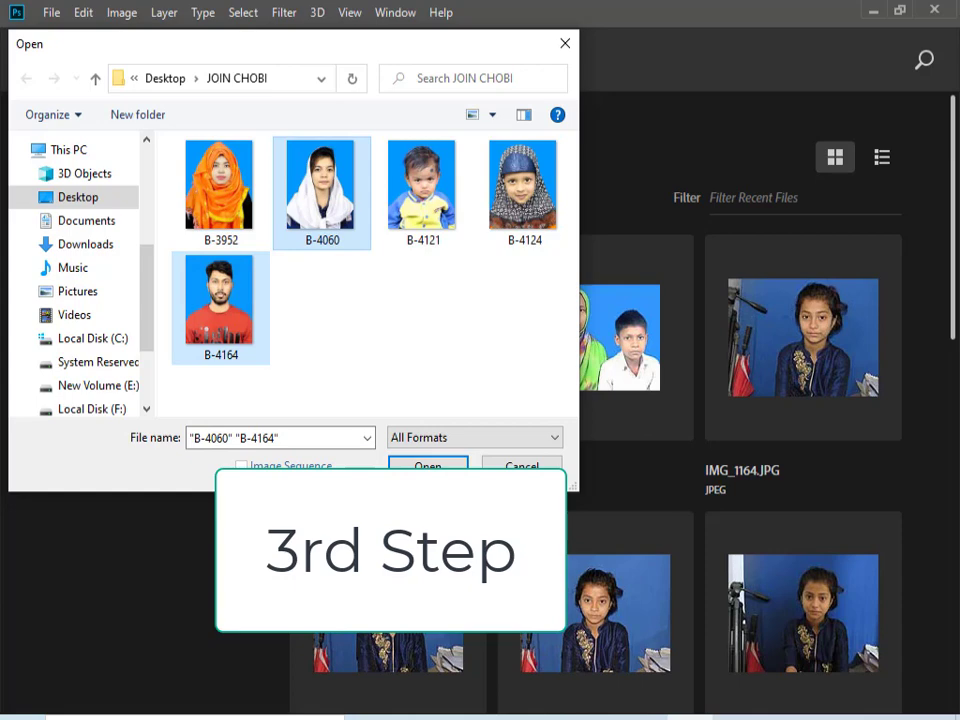
{"action": "key", "text": "Return"}
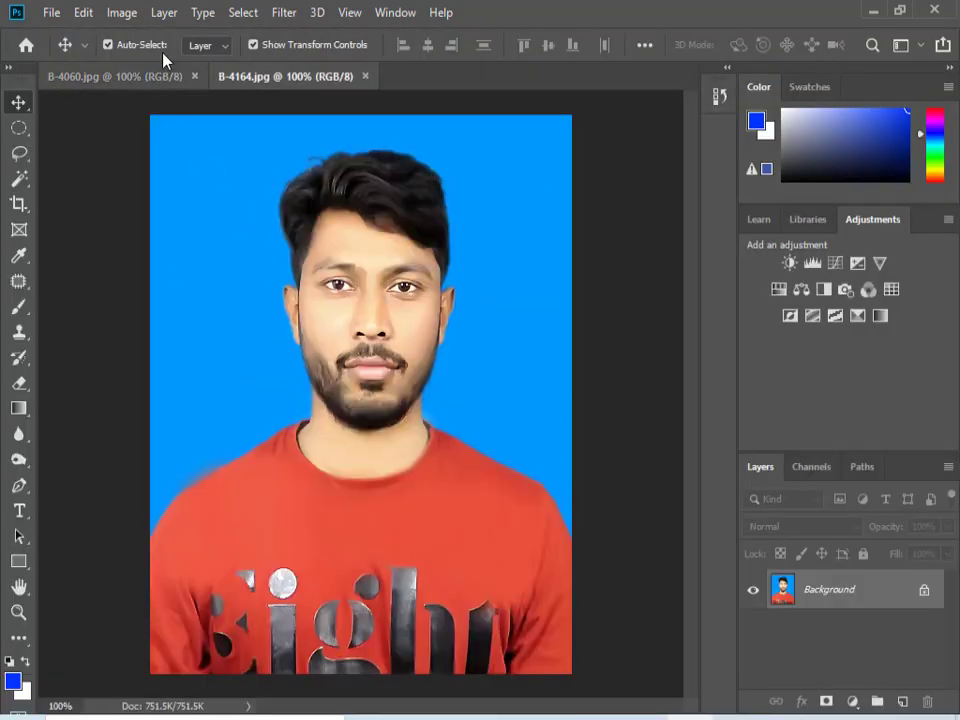
Resize the B-4164.jpg image to 2 inches wide and 1.5 inches high.
{"action": "left_click", "coordinate": [124, 14]}
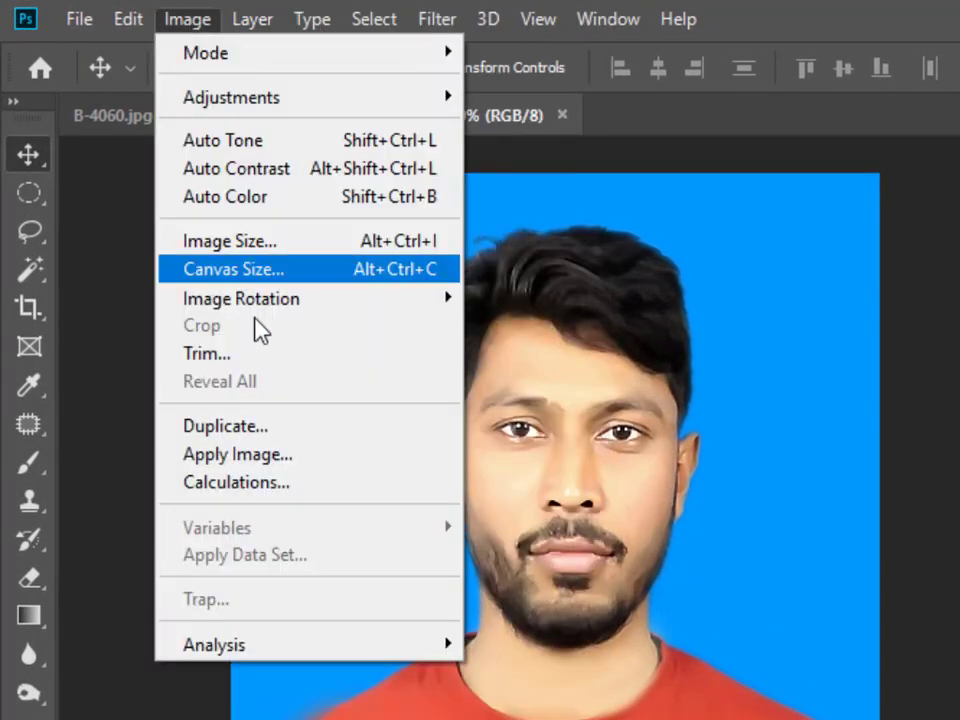
{"action": "left_click", "coordinate": [350, 243]}
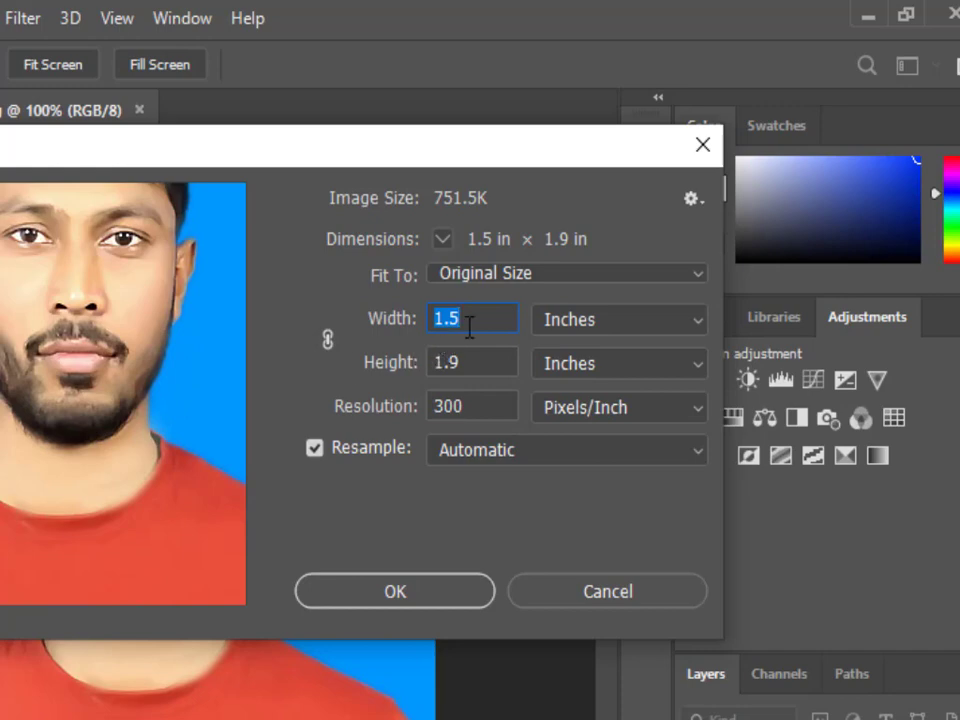
{"action": "type", "text": "2"}
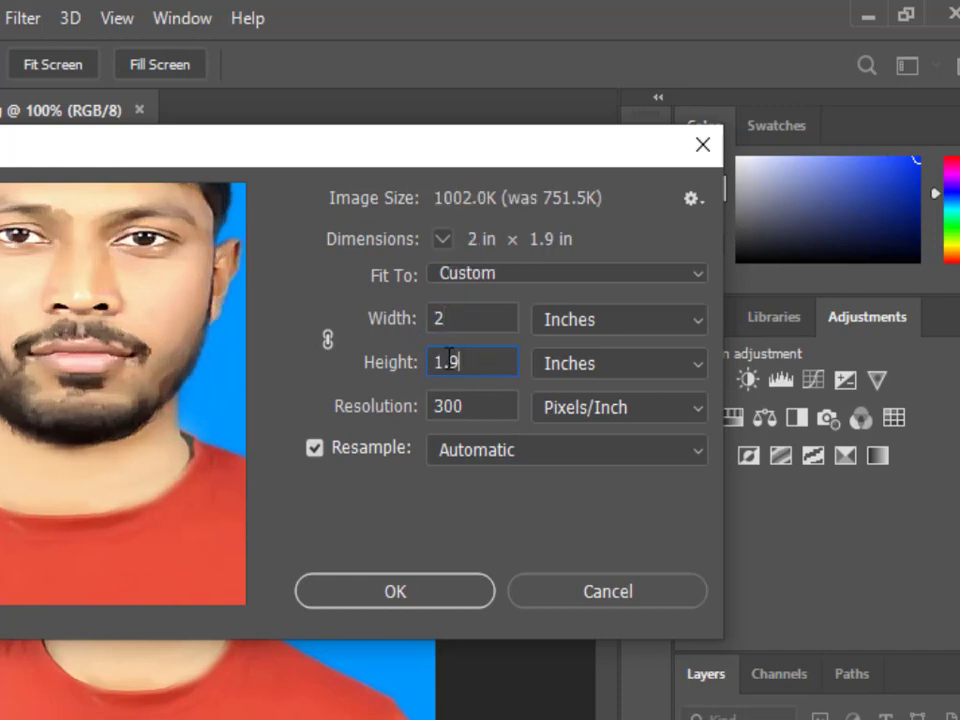
{"action": "left_click_drag", "start_coordinate": [448, 362], "coordinate": [414, 364]}
{"action": "type", "text": "1.5"}
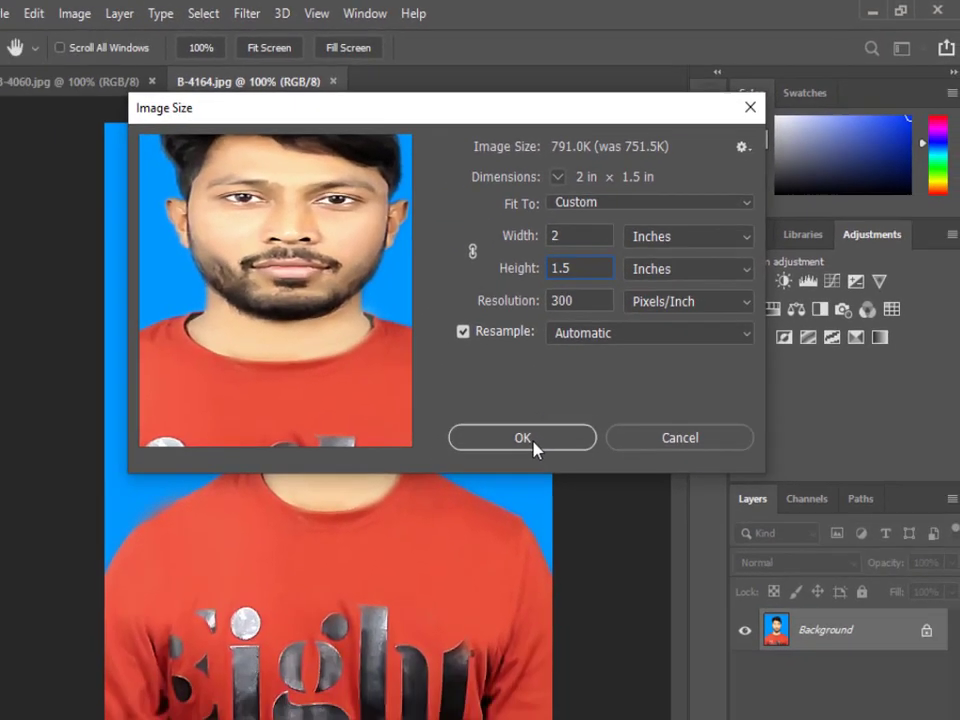
{"action": "left_click", "coordinate": [395, 591]}
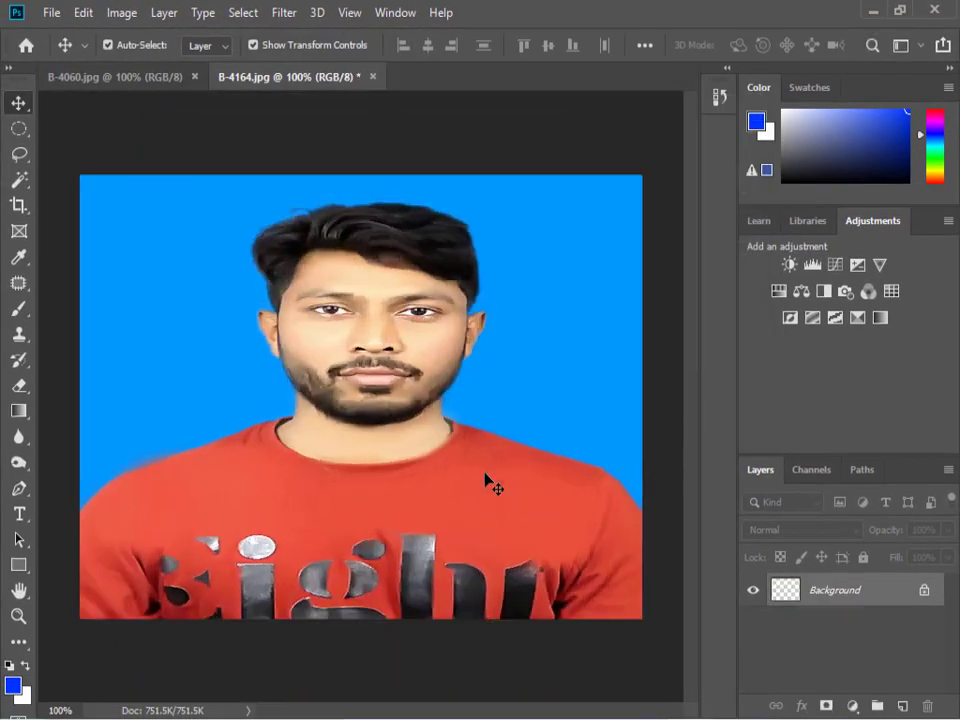
Copy the man onto a new layer by inverting a Magic Wand selection of the backdrop, and fill the Background layer with the blue foreground color.
{"action": "key", "text": "w"}
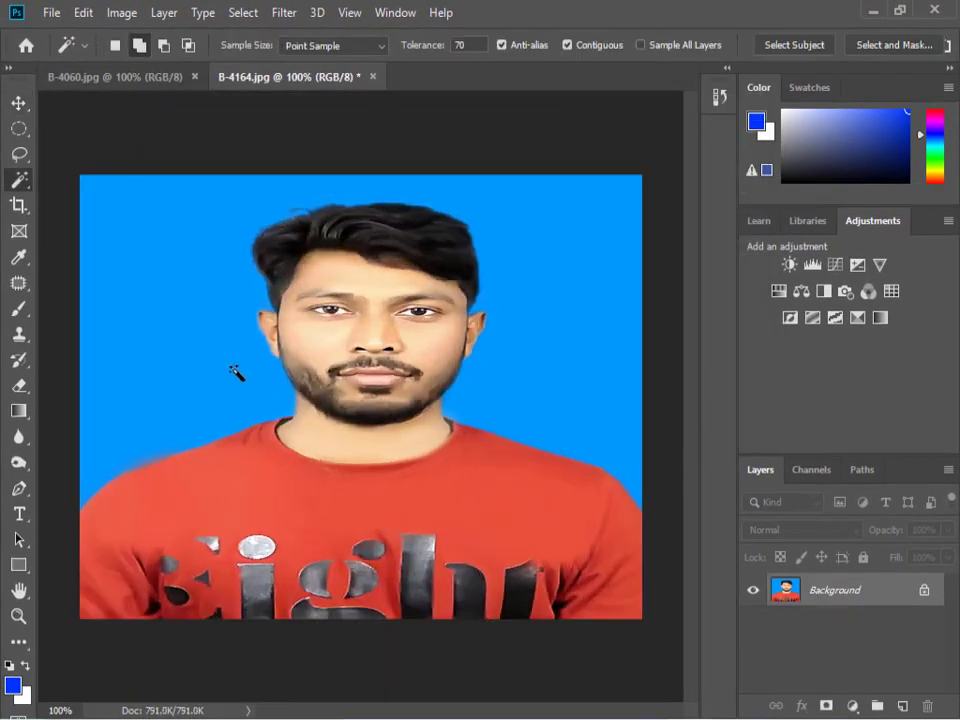
{"action": "left_click", "coordinate": [224, 351]}
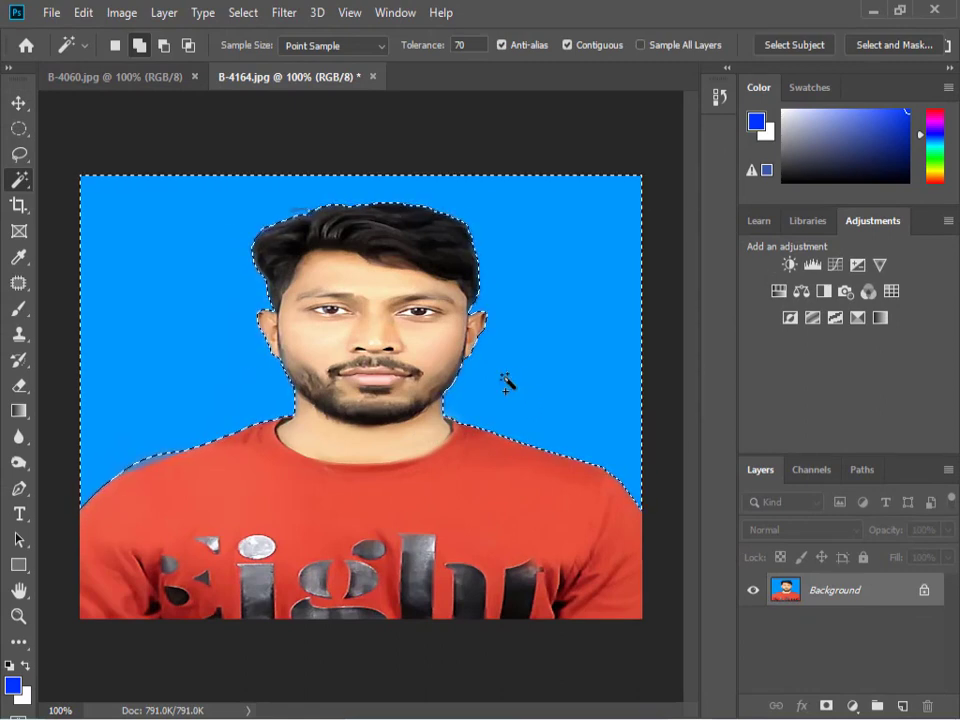
{"action": "key", "text": "ctrl+shift+i"}
{"action": "key", "text": "ctrl+j"}
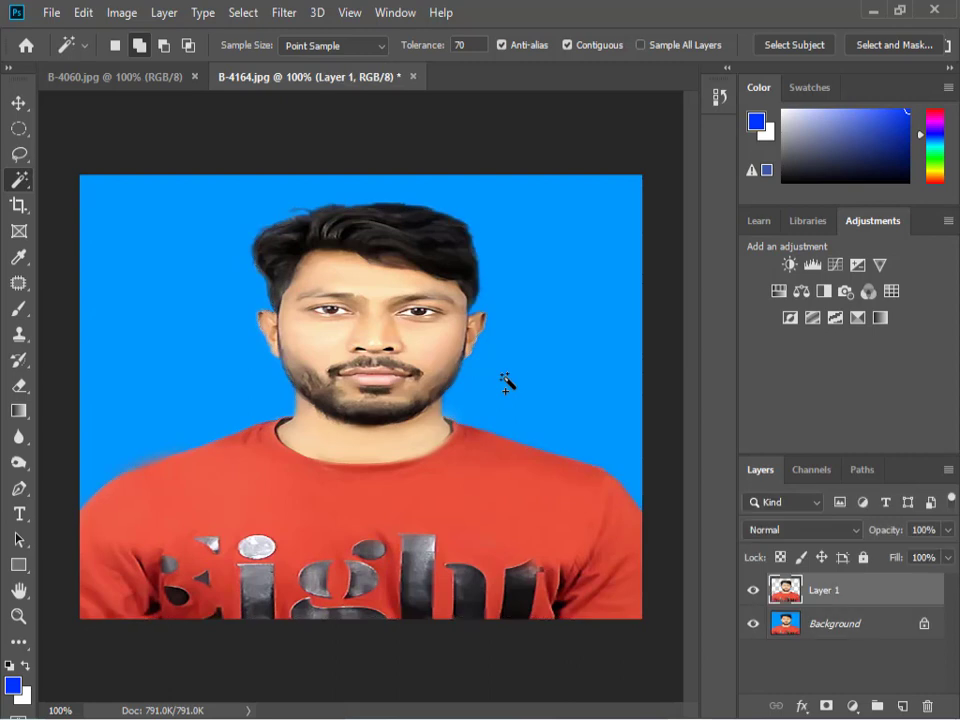
{"action": "left_click", "coordinate": [808, 627]}
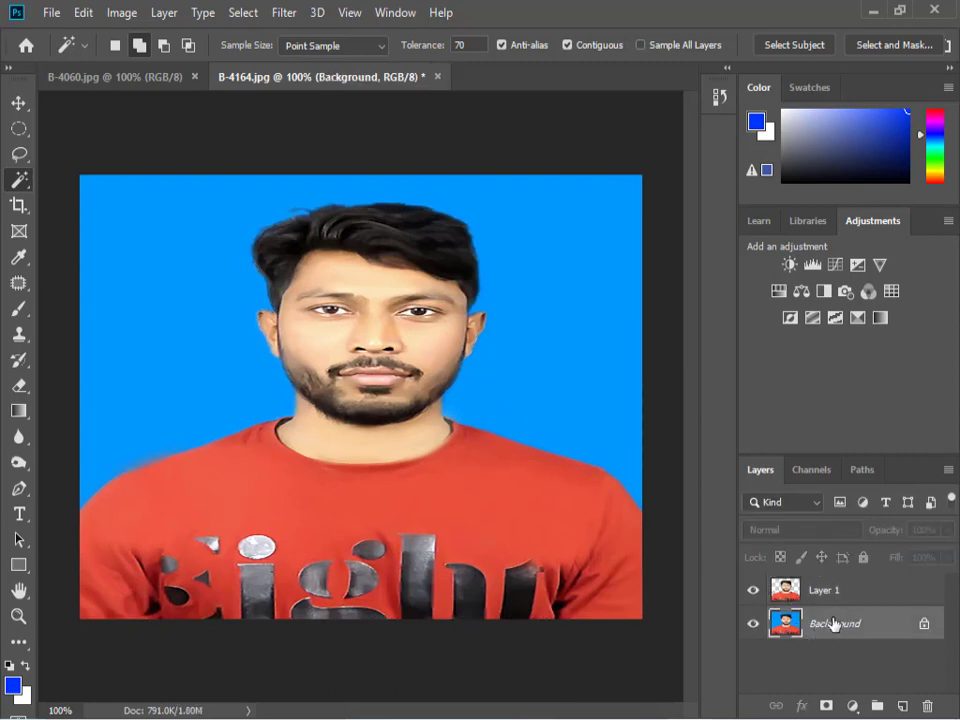
{"action": "key", "text": "alt+BackSpace"}
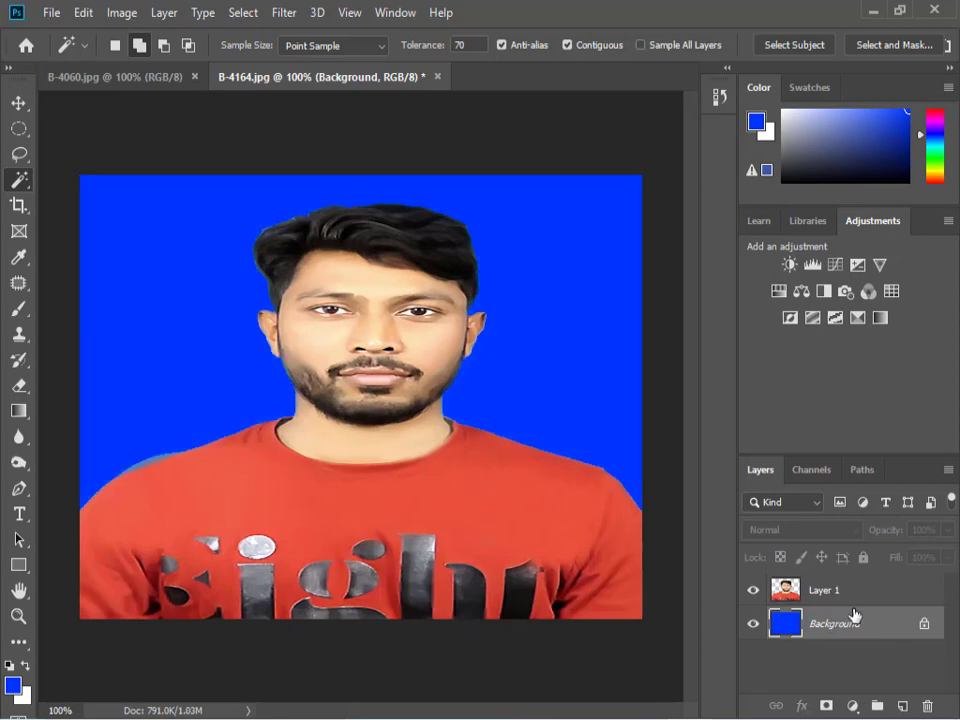
Narrow the man's layer to about half the canvas width and position him in the left half, reaching the bottom edge.
{"action": "left_click", "coordinate": [847, 593]}
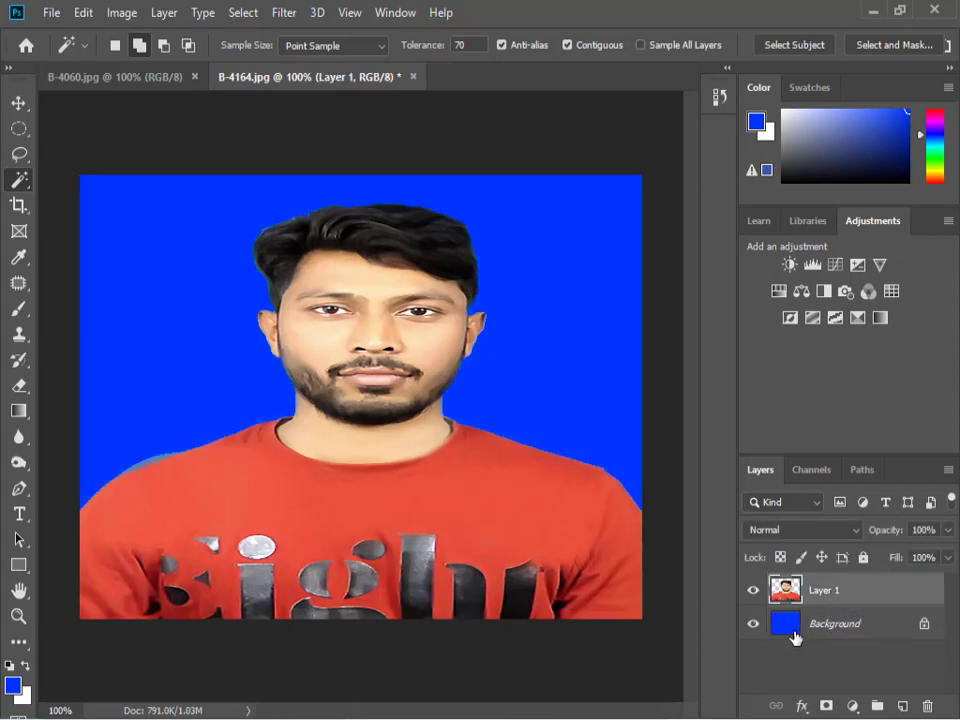
{"action": "key", "text": "v"}
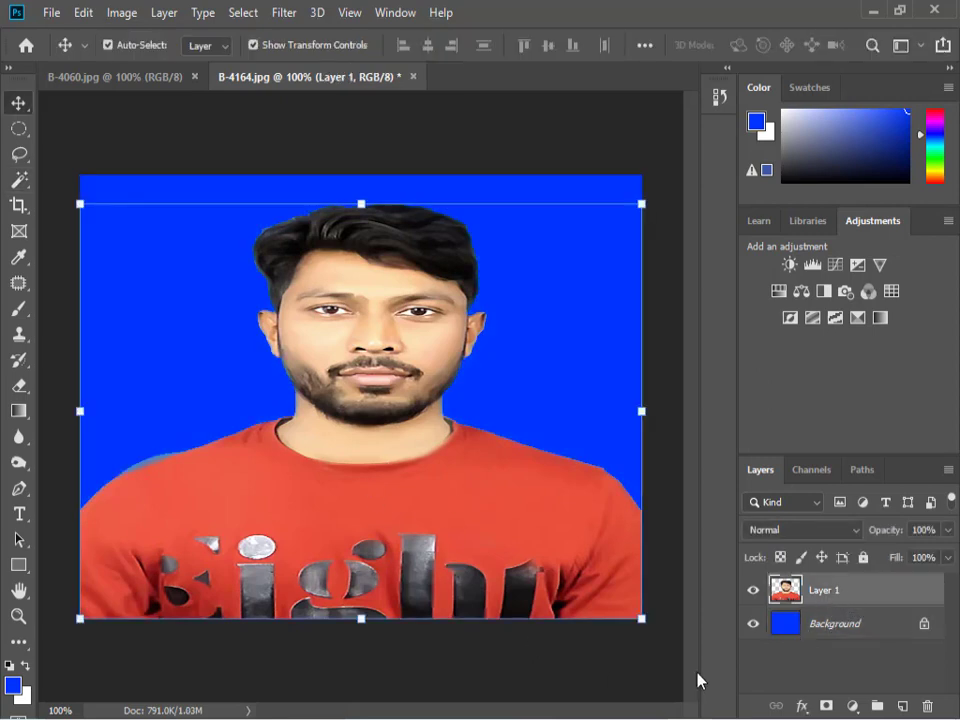
{"action": "left_click_drag", "start_coordinate": [641, 618], "coordinate": [485, 606]}
{"action": "left_click_drag", "start_coordinate": [372, 564], "coordinate": [189, 540]}
{"action": "key", "text": "Return"}
{"action": "left_click_drag", "start_coordinate": [332, 626], "coordinate": [351, 645]}
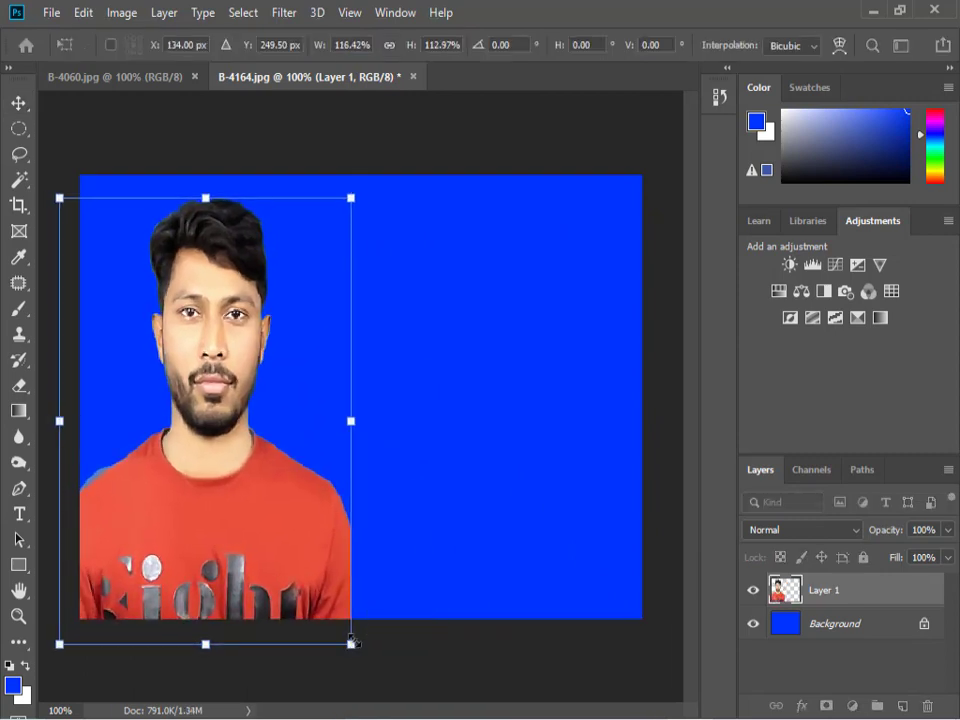
{"action": "key", "text": "Return"}
In B-4060.jpg, copy the woman onto a new layer by inverting a Magic Wand selection of the light blue backdrop.
{"action": "left_click", "coordinate": [166, 77]}
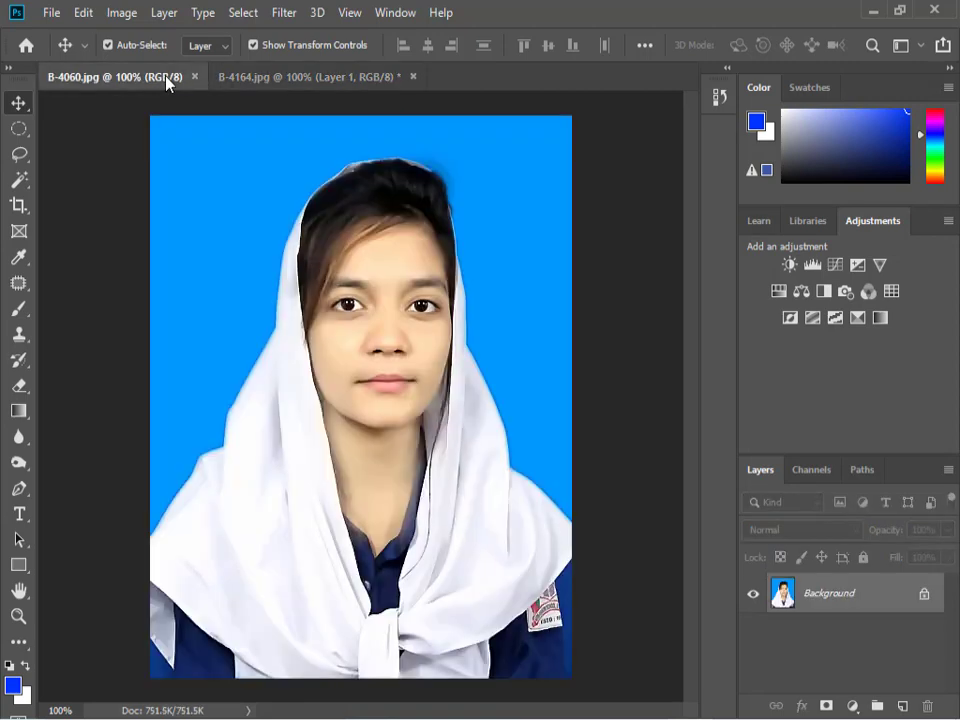
{"action": "key", "text": "w"}
{"action": "left_click", "coordinate": [231, 266]}
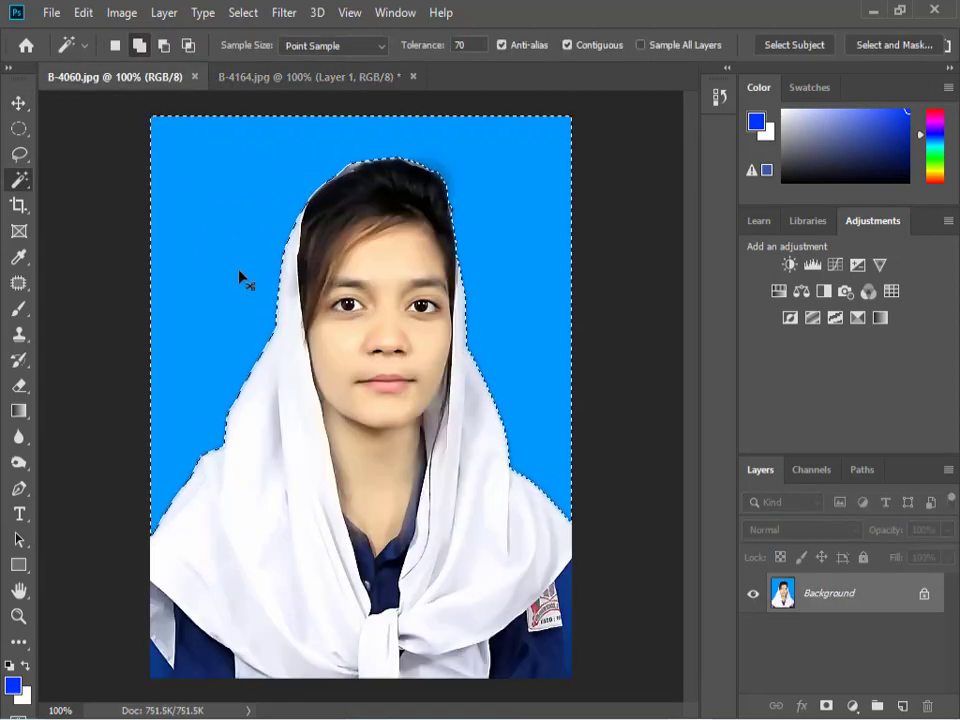
{"action": "key", "text": "ctrl+shift+i"}
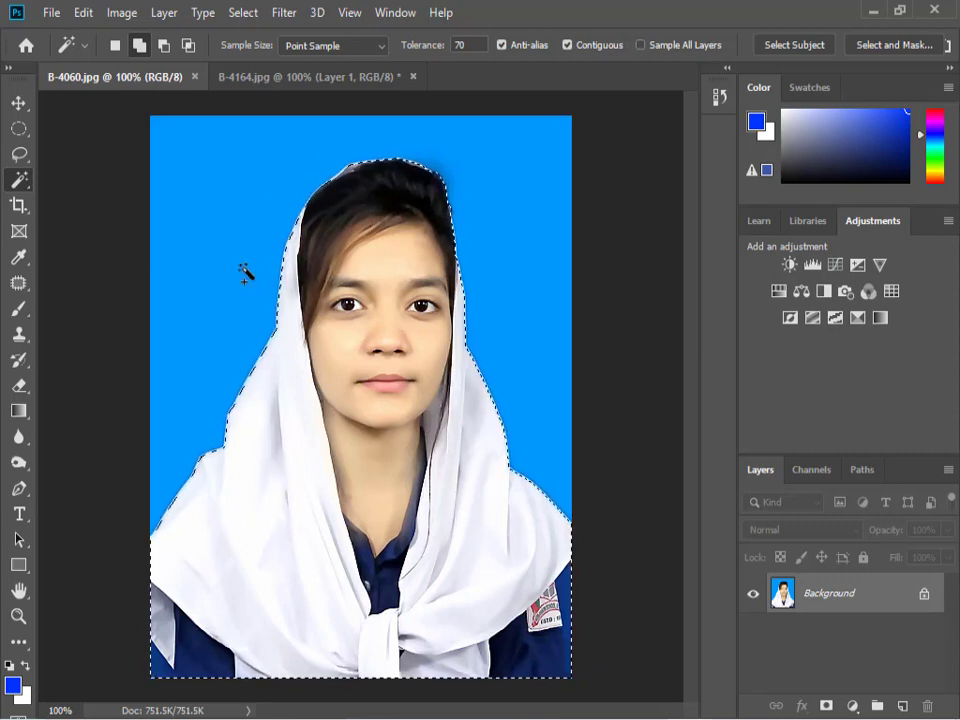
{"action": "key", "text": "ctrl+j"}
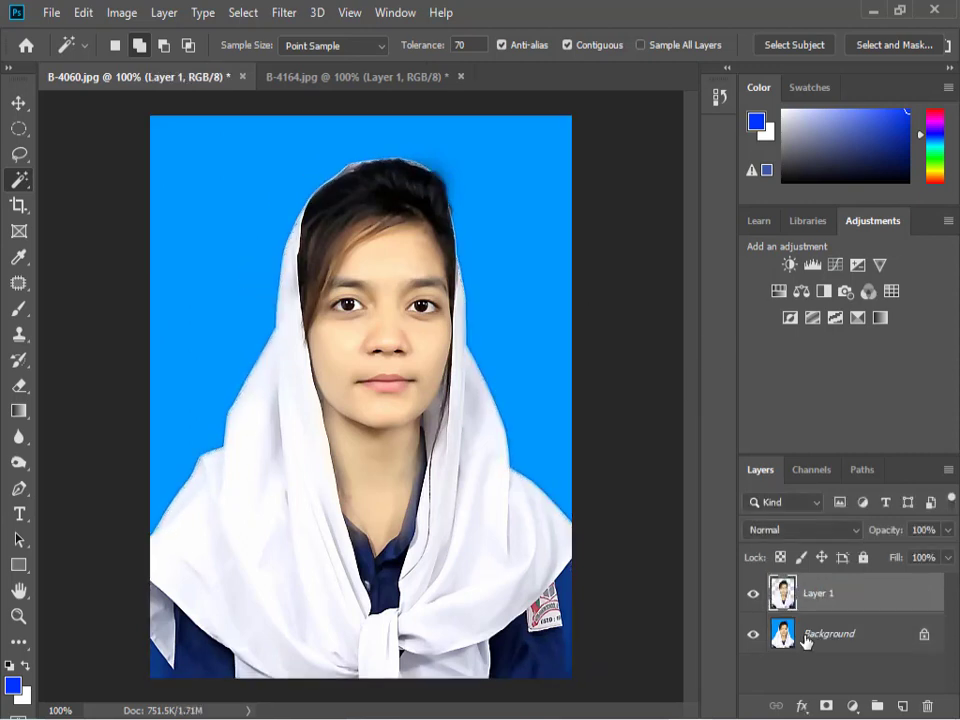
{"action": "left_click", "coordinate": [805, 638]}
Move the woman's cutout into the B-4164.jpg document, with its lower edge on the canvas bottom.
{"action": "key", "text": "v"}
{"action": "left_click", "coordinate": [338, 394]}
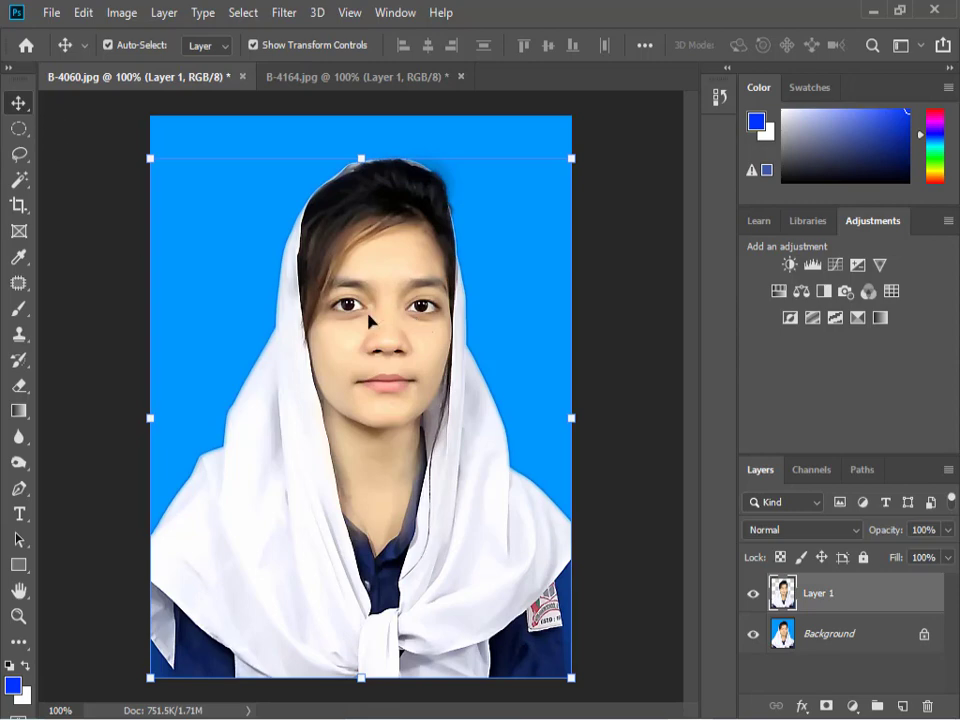
{"action": "left_click_drag", "start_coordinate": [368, 320], "coordinate": [455, 320]}
{"action": "left_click_drag", "start_coordinate": [409, 497], "coordinate": [409, 541]}
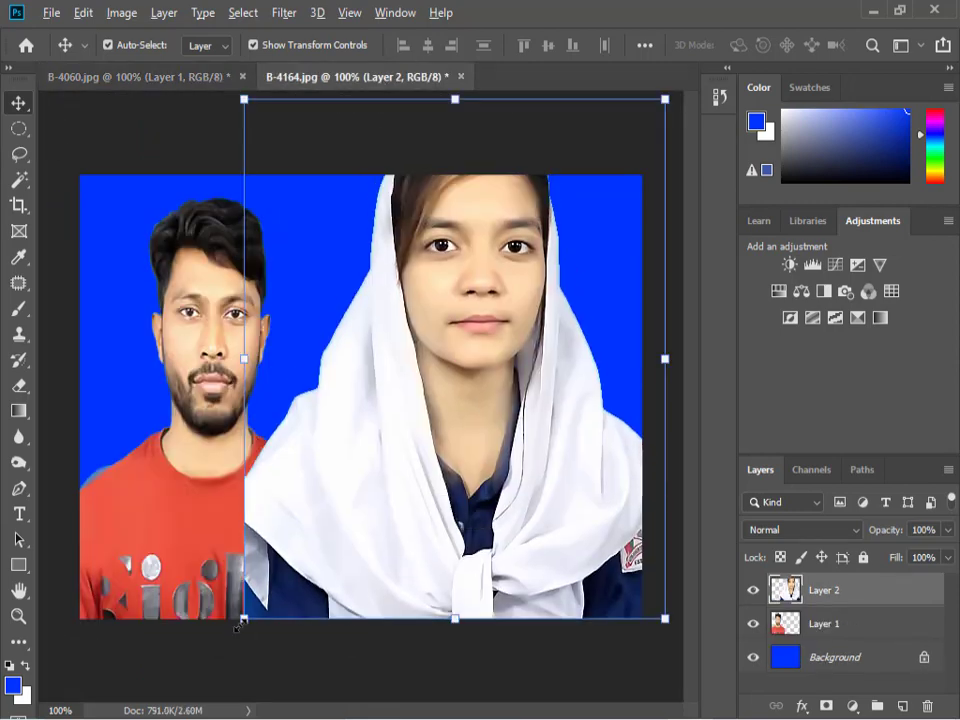
Scale the woman's layer to about 70% width and 81% height and fit it against the canvas's lower-right corner beside the man.
{"action": "key", "text": "ctrl+t"}
{"action": "left_click_drag", "start_coordinate": [244, 621], "coordinate": [302, 612]}
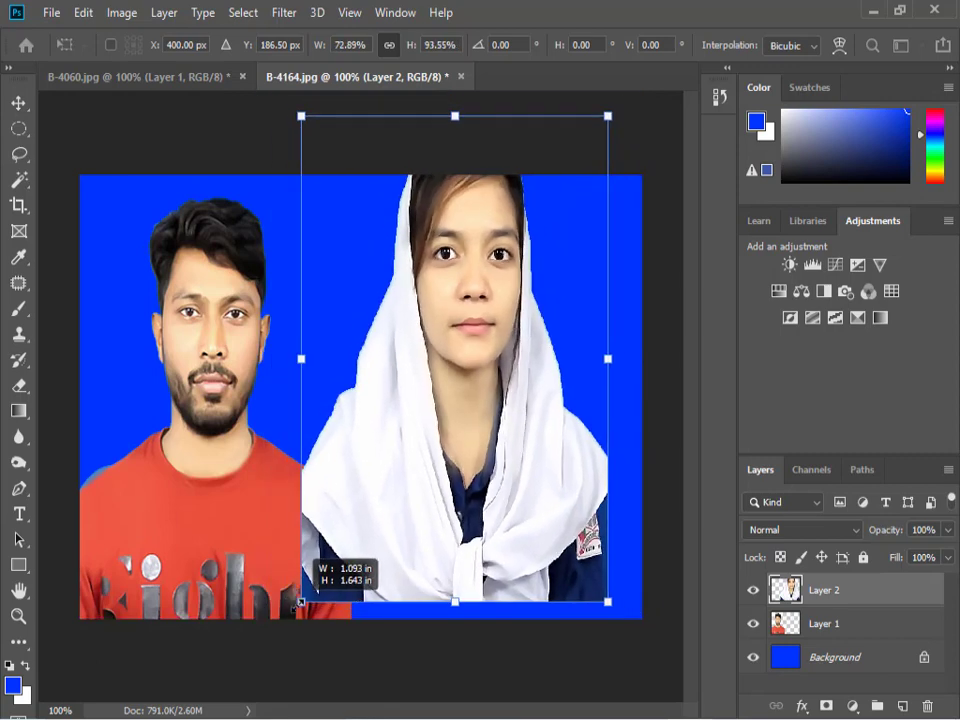
{"action": "left_click_drag", "start_coordinate": [597, 470], "coordinate": [623, 503]}
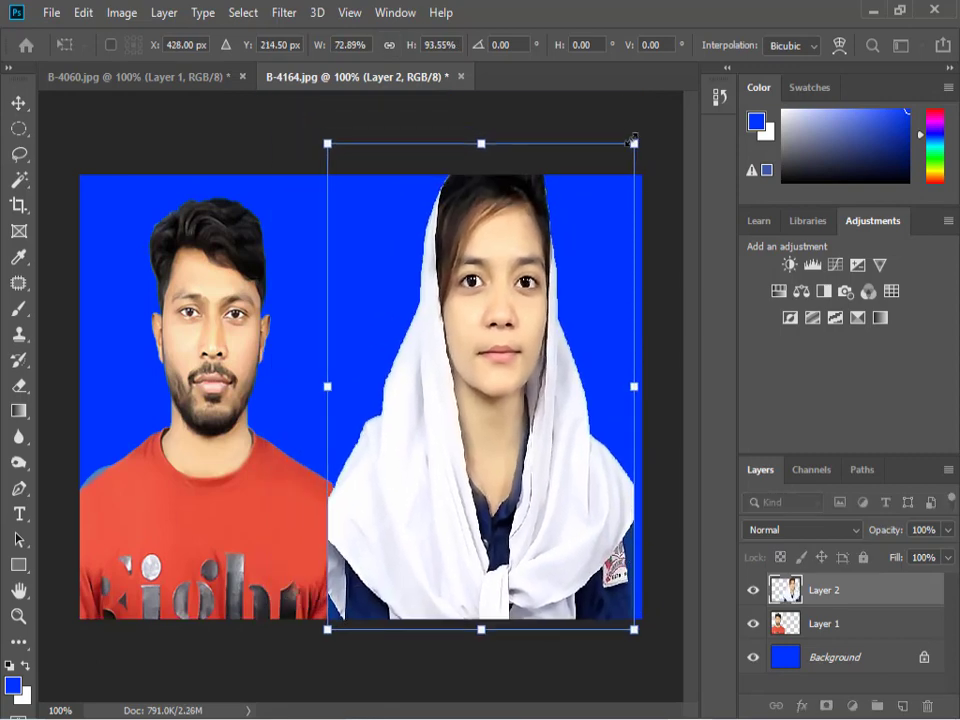
{"action": "left_click_drag", "start_coordinate": [633, 141], "coordinate": [628, 174]}
{"action": "left_click_drag", "start_coordinate": [545, 525], "coordinate": [560, 547]}
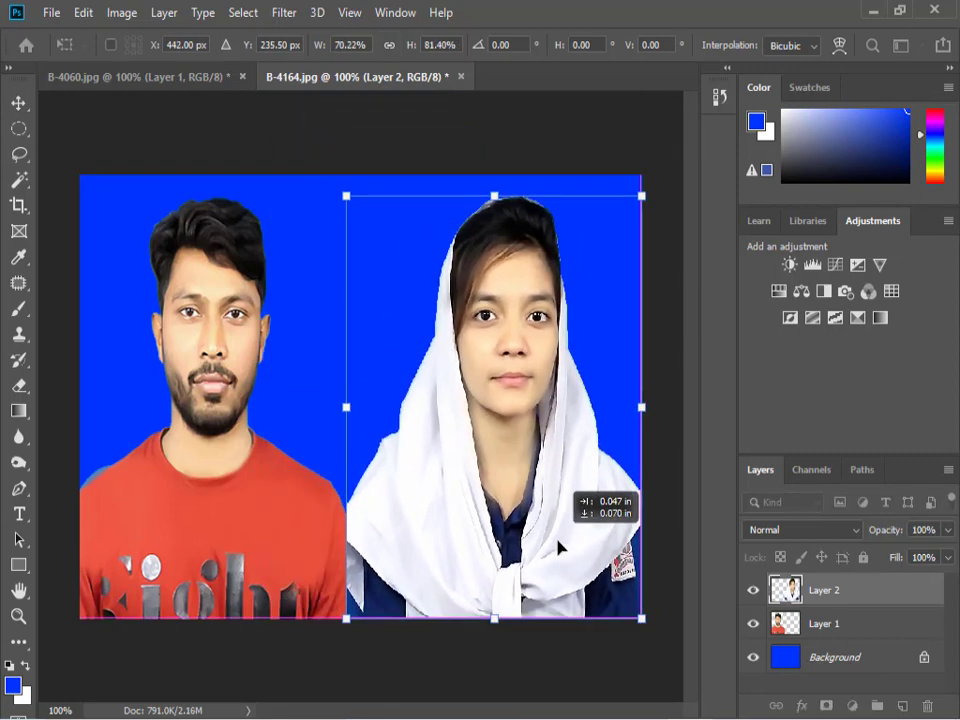
{"action": "key", "text": "Return"}
Flip the woman's layer horizontally and nudge it slightly down past the canvas's bottom edge.
{"action": "key", "text": "ctrl+t"}
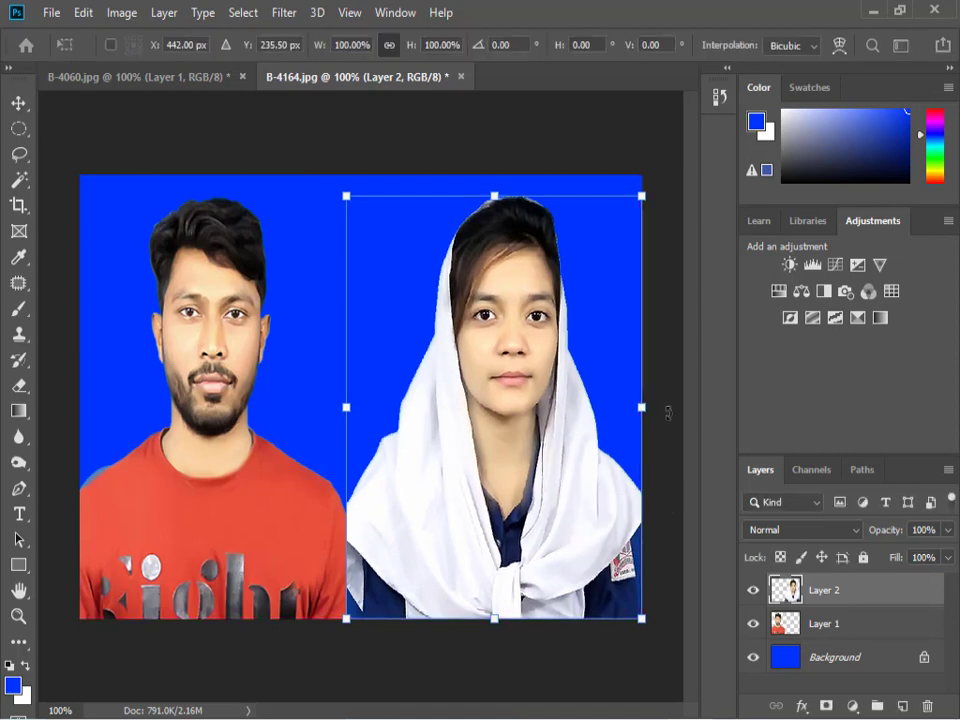
{"action": "right_click", "coordinate": [591, 466]}
{"action": "left_click", "coordinate": [624, 431]}
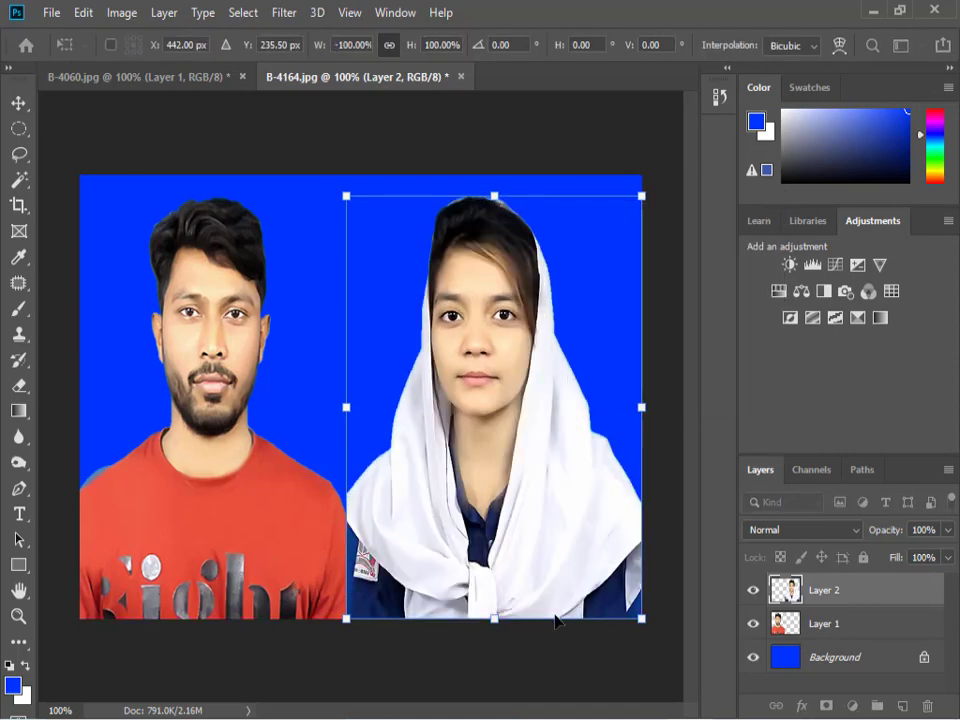
{"action": "key", "text": "Return"}
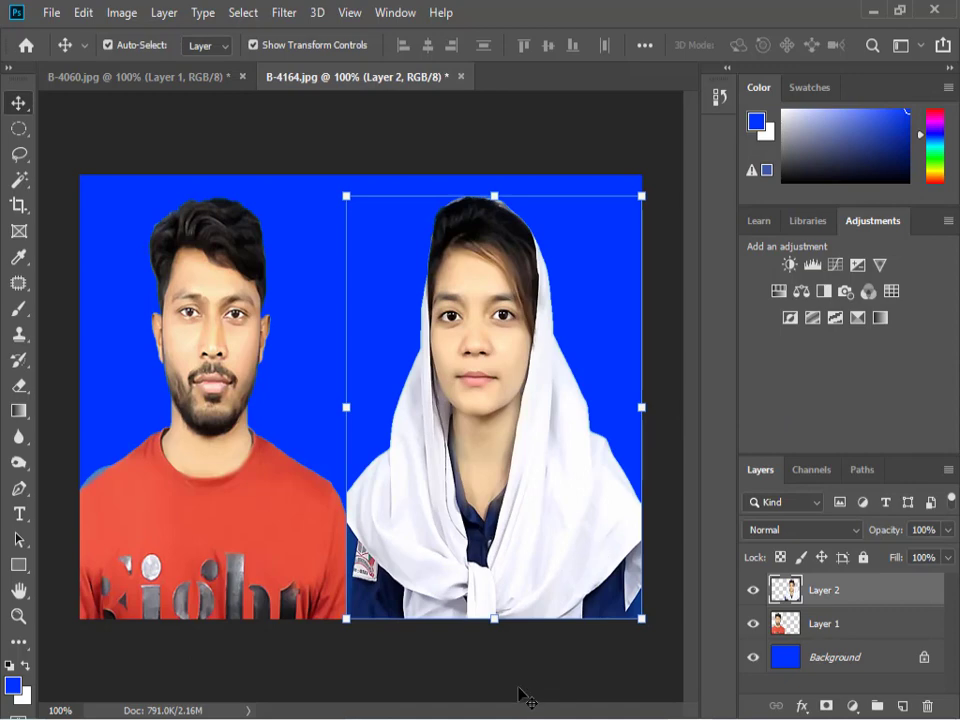
{"action": "left_click", "coordinate": [501, 681]}
{"action": "left_click", "coordinate": [501, 608]}
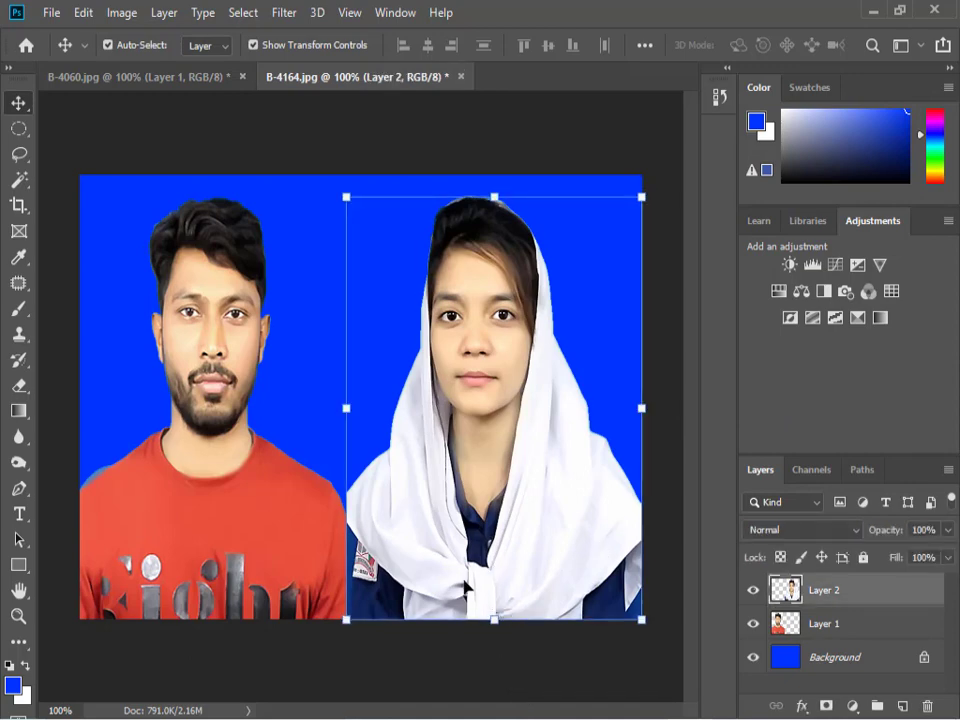
{"action": "left_click", "coordinate": [381, 639]}
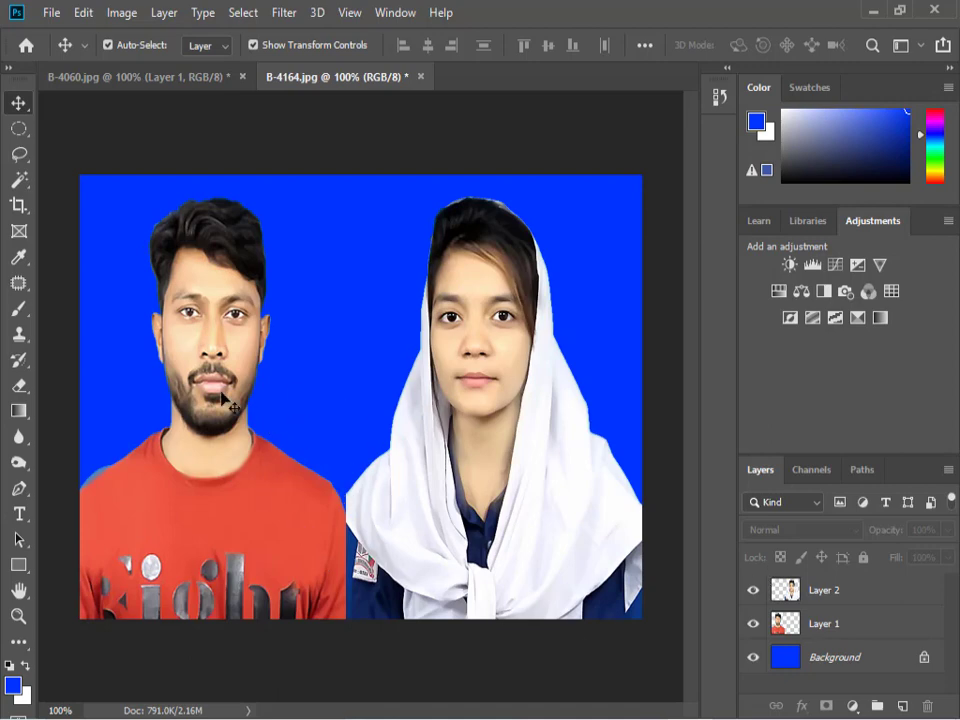
{"action": "left_click", "coordinate": [819, 591]}
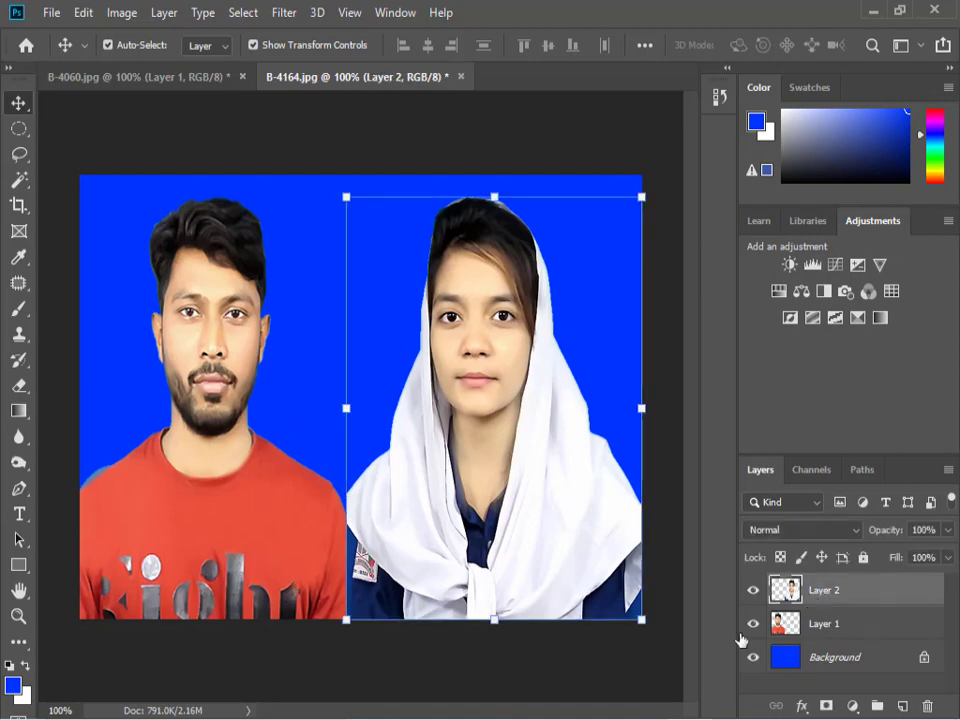
{"action": "left_click", "coordinate": [546, 645]}
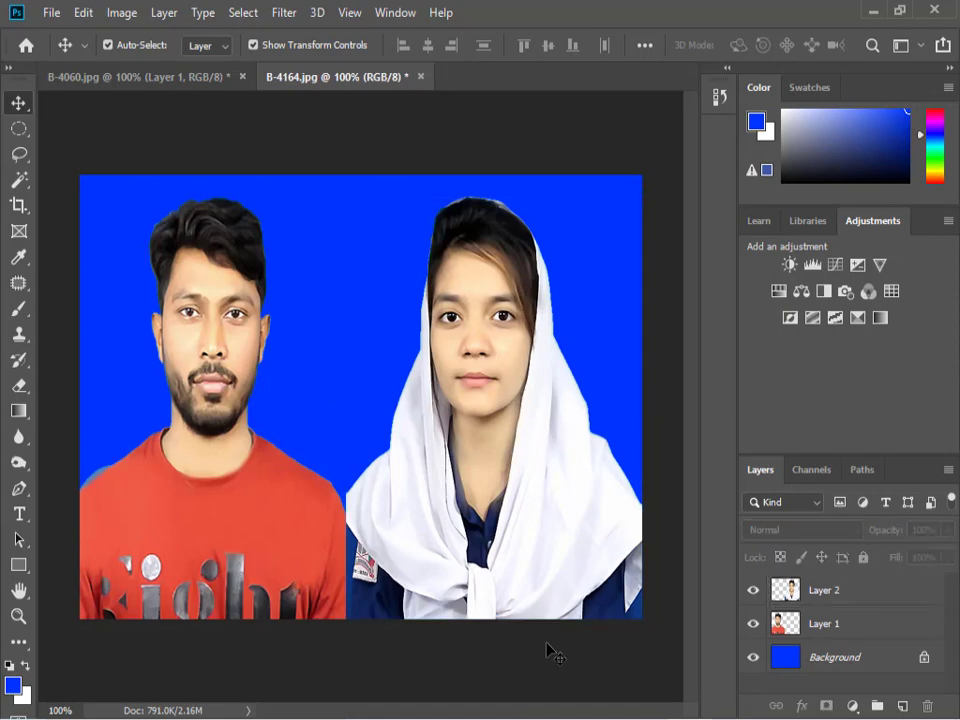
Try merging the two portrait layers down into the Background layer, and undo the merges.
{"action": "left_click", "coordinate": [829, 594]}
{"action": "key", "text": "ctrl+e"}
{"action": "key", "text": "ctrl+e"}
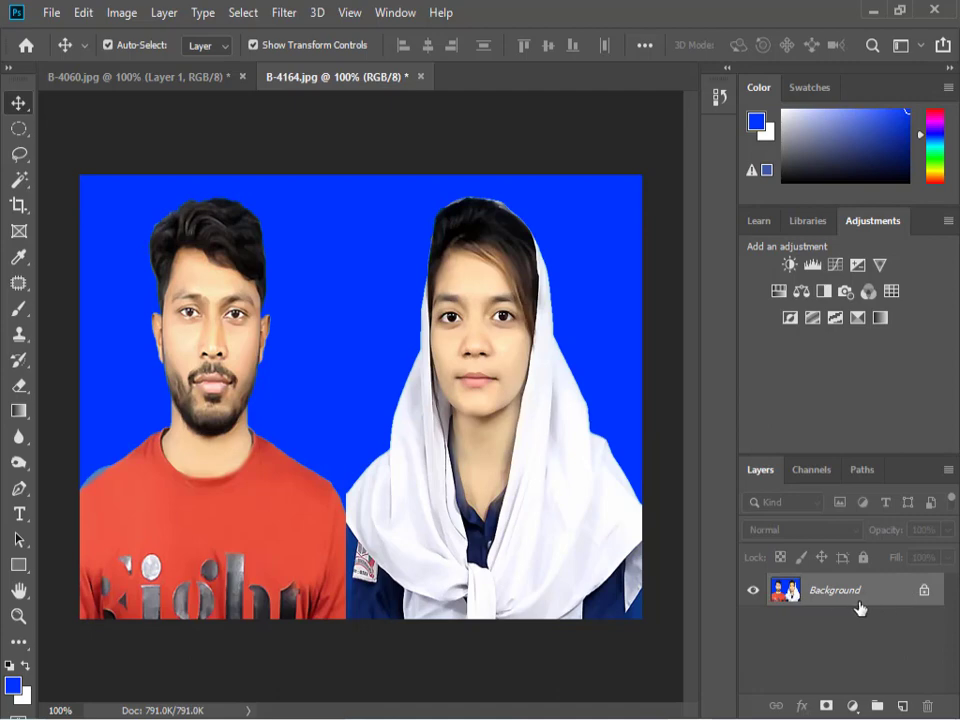
{"action": "key", "text": "ctrl+z"}
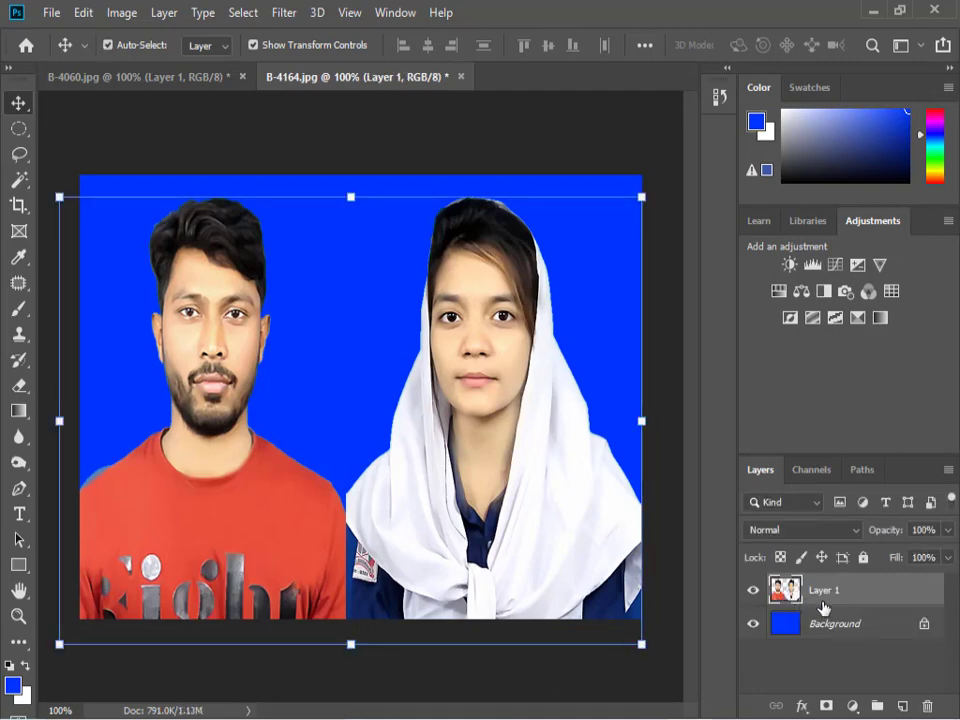
{"action": "key", "text": "ctrl+e"}
{"action": "key", "text": "ctrl+z"}
{"action": "key", "text": "ctrl+z"}
Flatten the joint photo's layers into the Background layer with Flatten Image.
{"action": "left_click", "coordinate": [800, 656]}
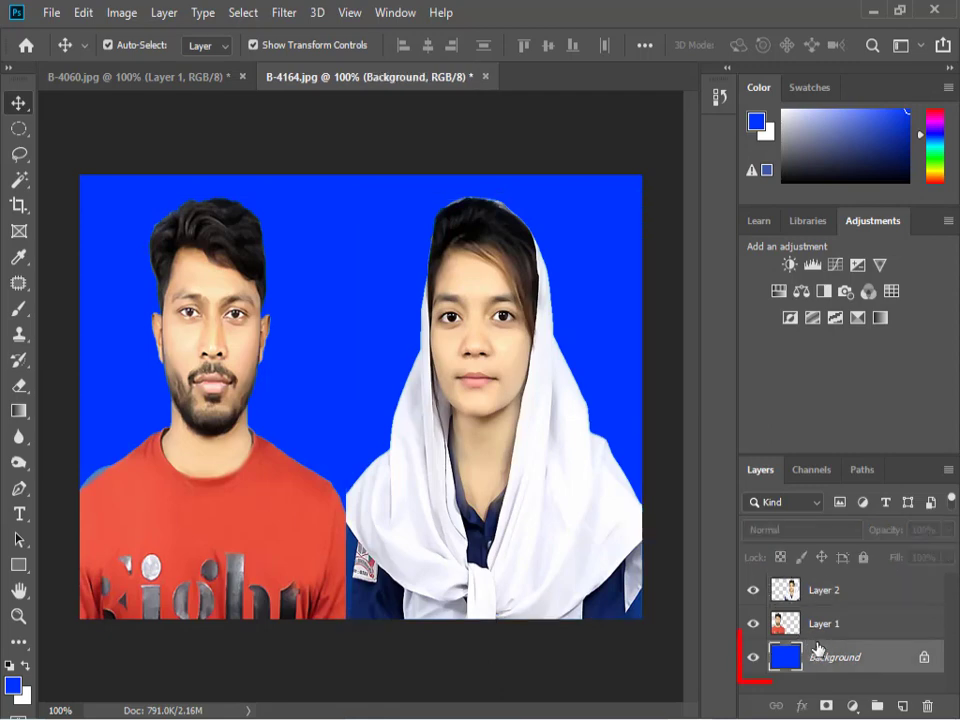
{"action": "right_click", "coordinate": [827, 660]}
{"action": "left_click", "coordinate": [756, 660]}
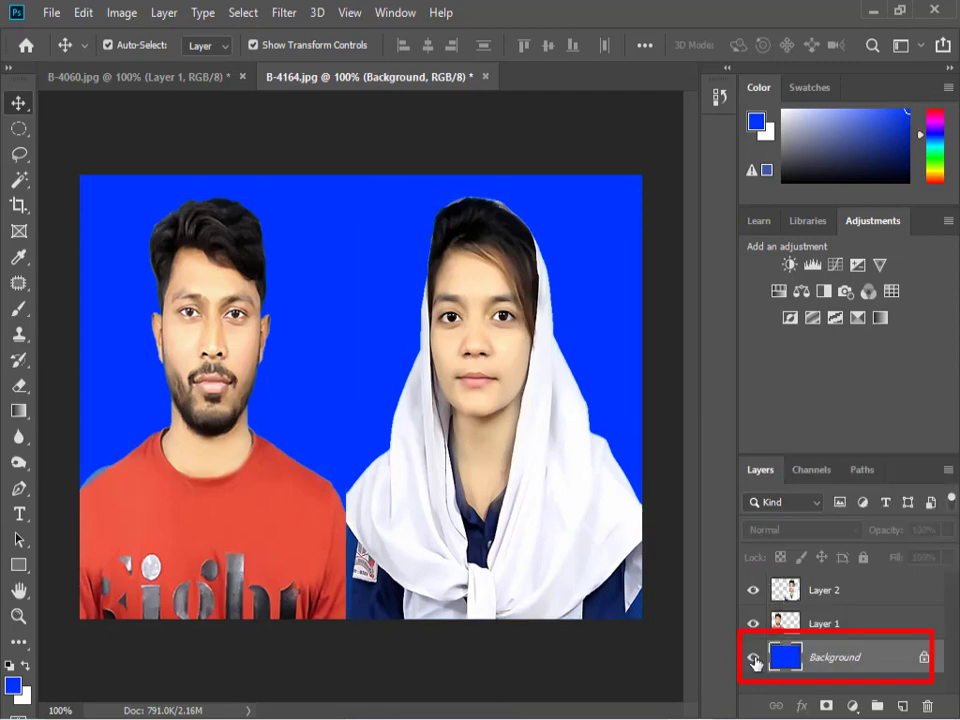
{"action": "right_click", "coordinate": [831, 660]}
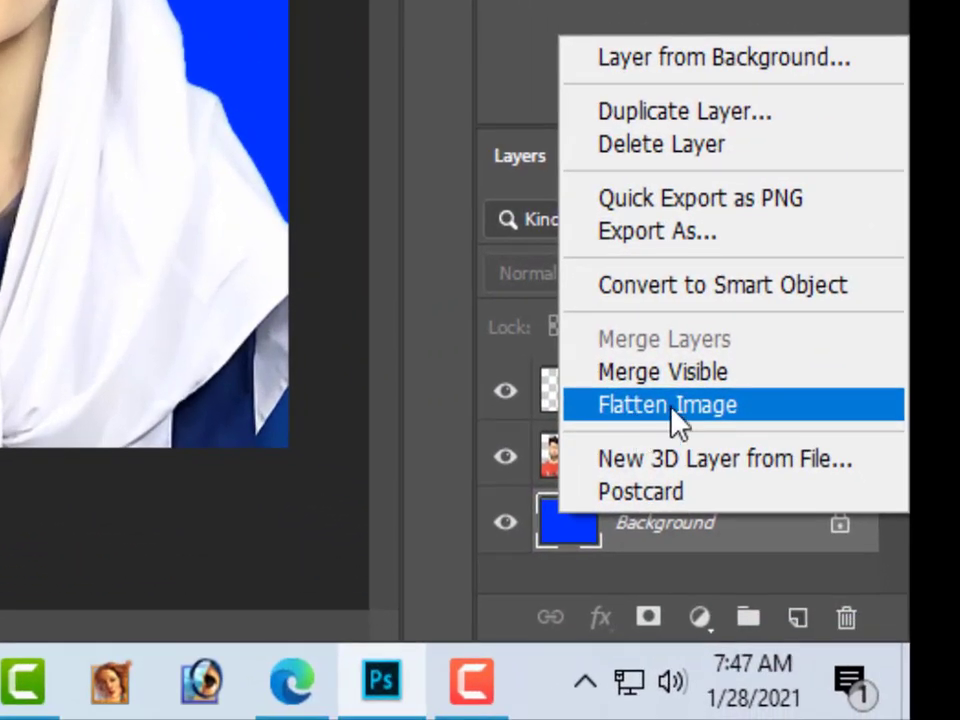
{"action": "left_click", "coordinate": [672, 410]}
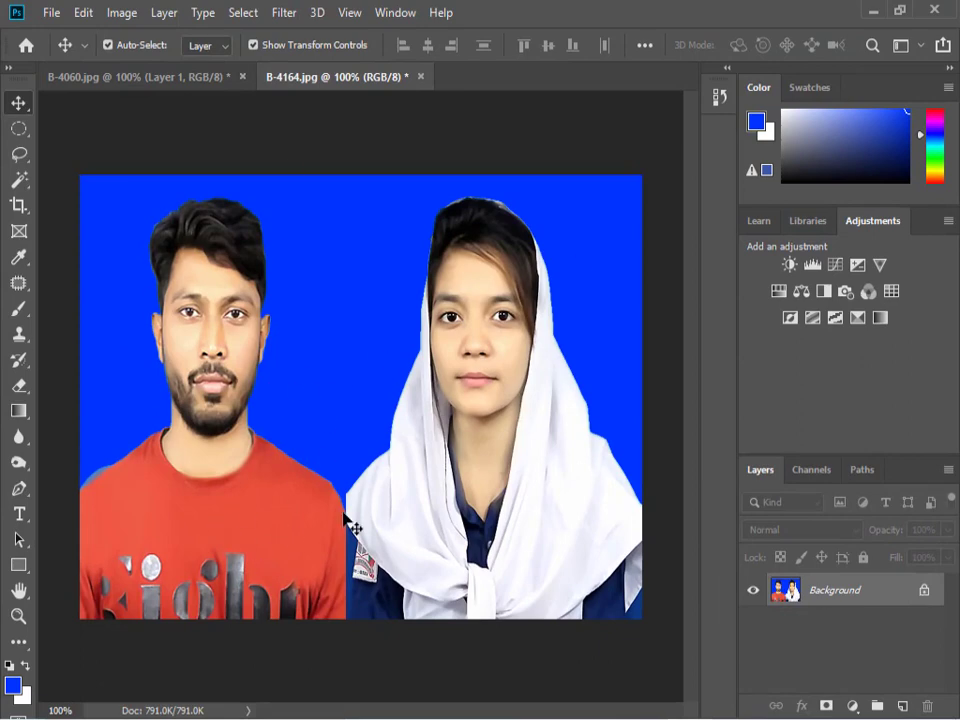
Copy the entire joint photo and create a new A4 document of 210 × 297 mm at 300 pixels/inch with a white background.
{"action": "key", "text": "ctrl+a"}
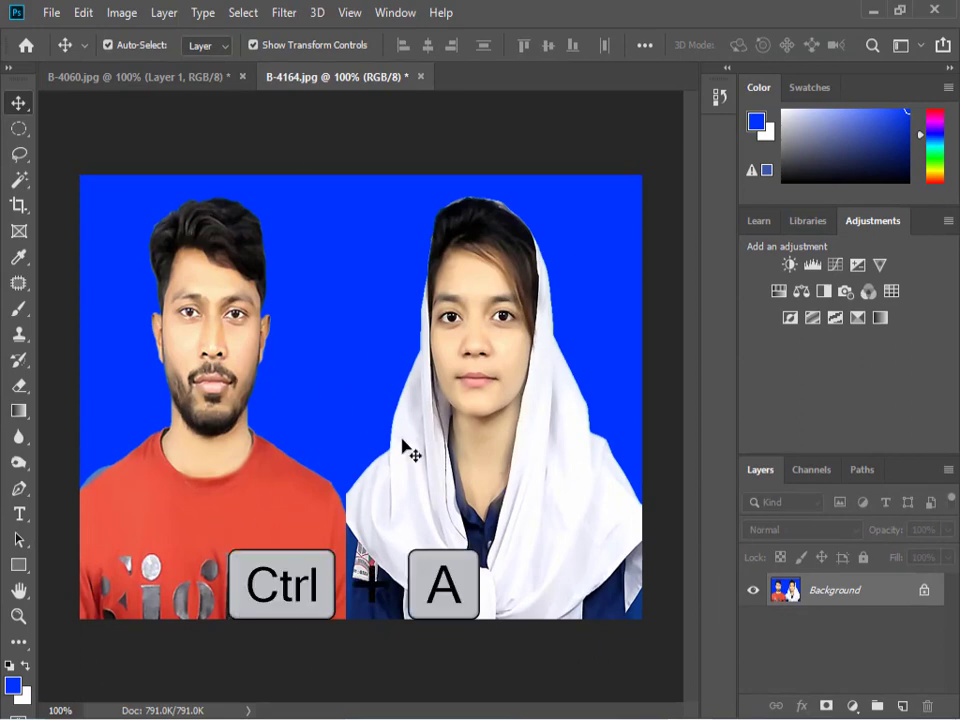
{"action": "key", "text": "ctrl+a"}
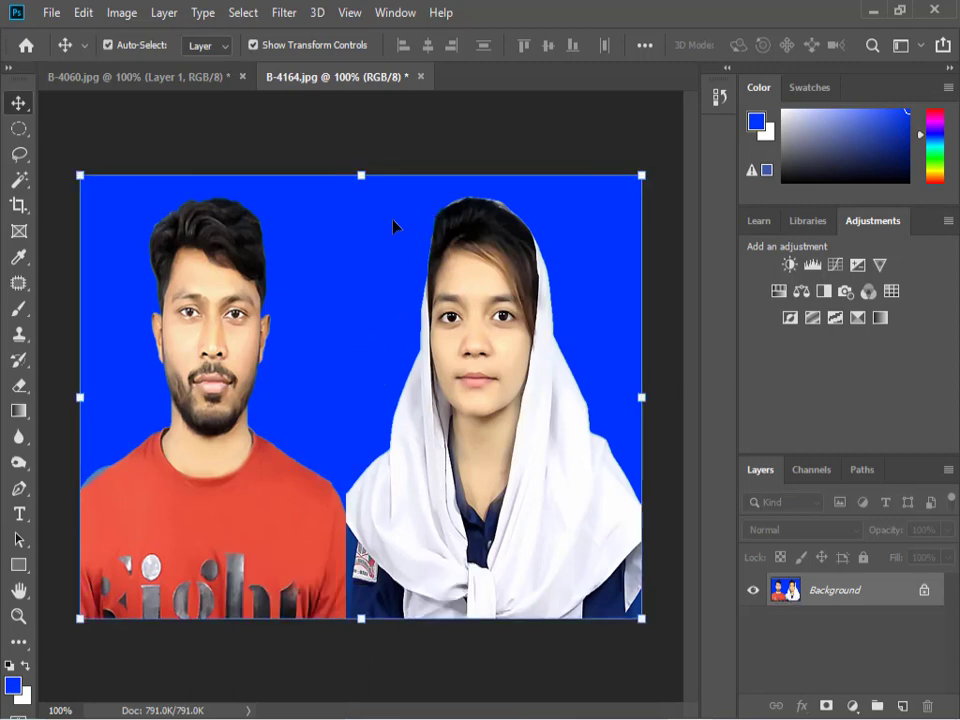
{"action": "key", "text": "ctrl+n"}
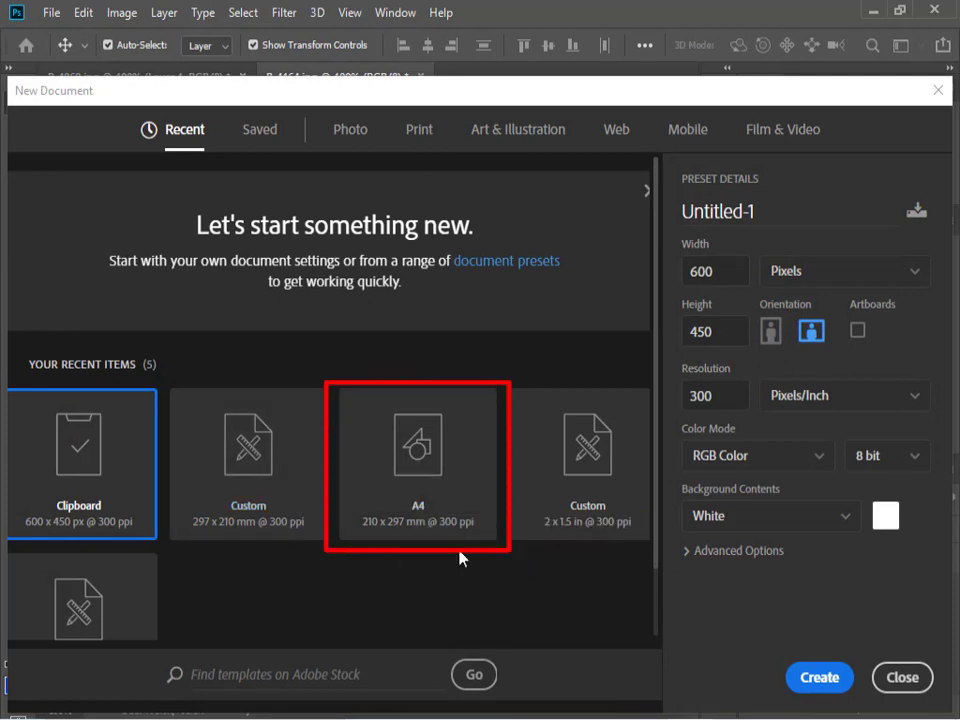
{"action": "left_click", "coordinate": [430, 470]}
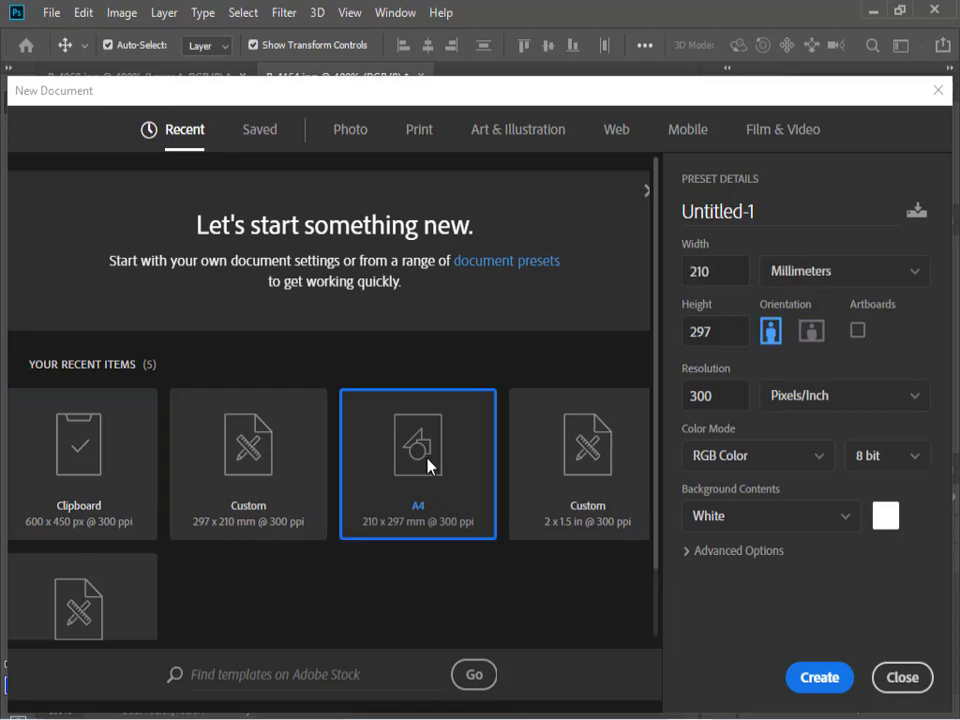
{"action": "left_click", "coordinate": [820, 678]}
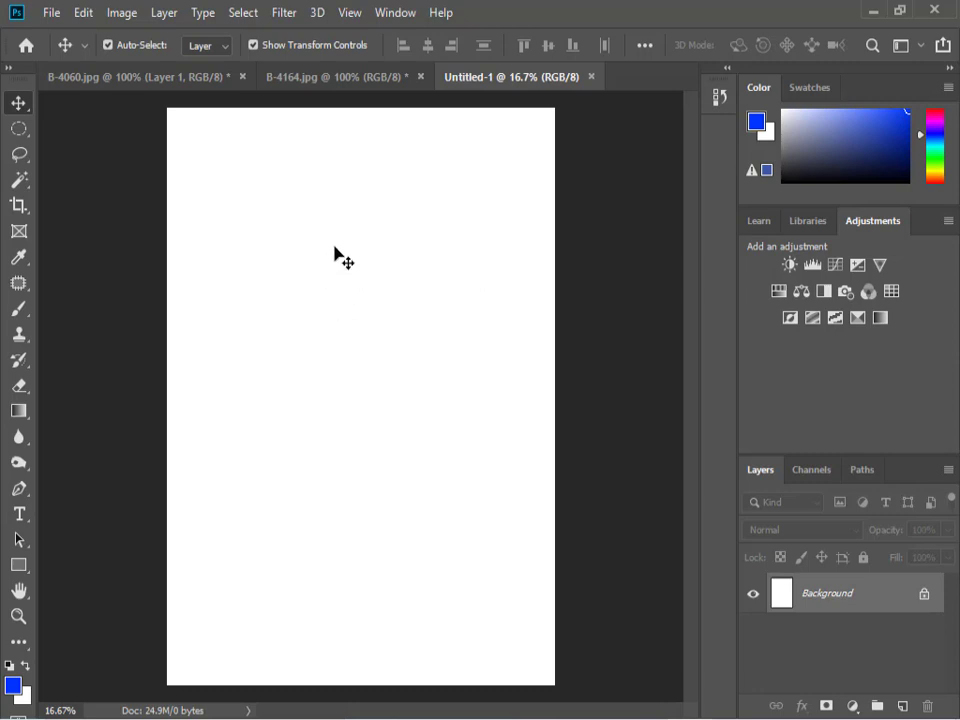
Paste the joint photo into the A4 page's upper-left corner and place a duplicate to its right with a narrow gap.
{"action": "key", "text": "ctrl+v"}
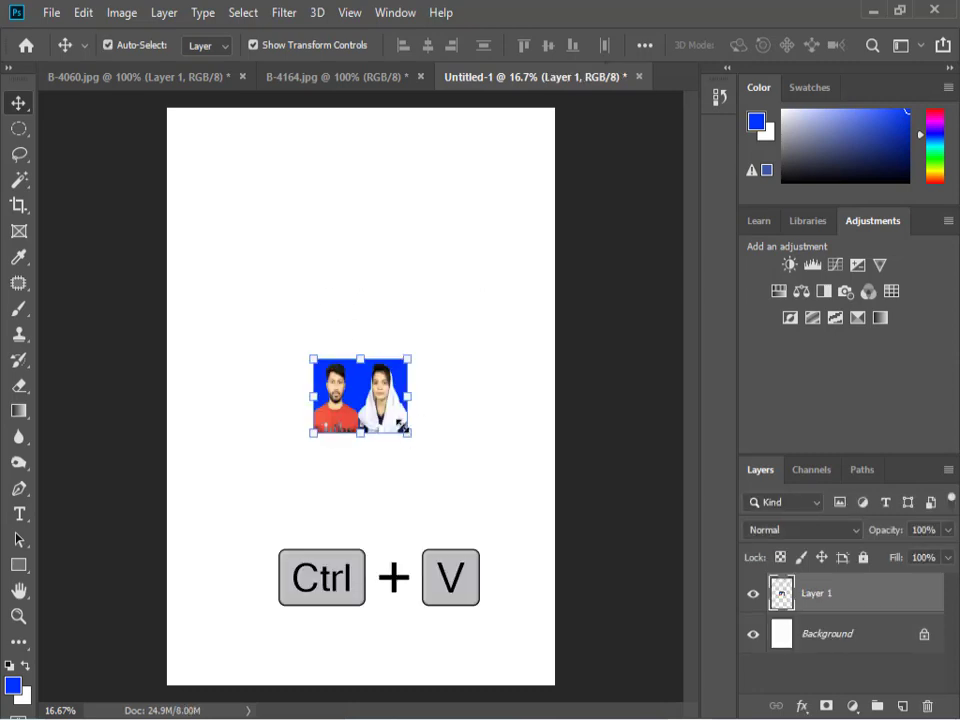
{"action": "left_click_drag", "start_coordinate": [392, 418], "coordinate": [342, 183]}
{"action": "key", "text": "shift+Down"}
{"action": "key", "text": "shift+Down"}
{"action": "key", "text": "shift+Right"}
{"action": "key", "text": "shift+Right"}
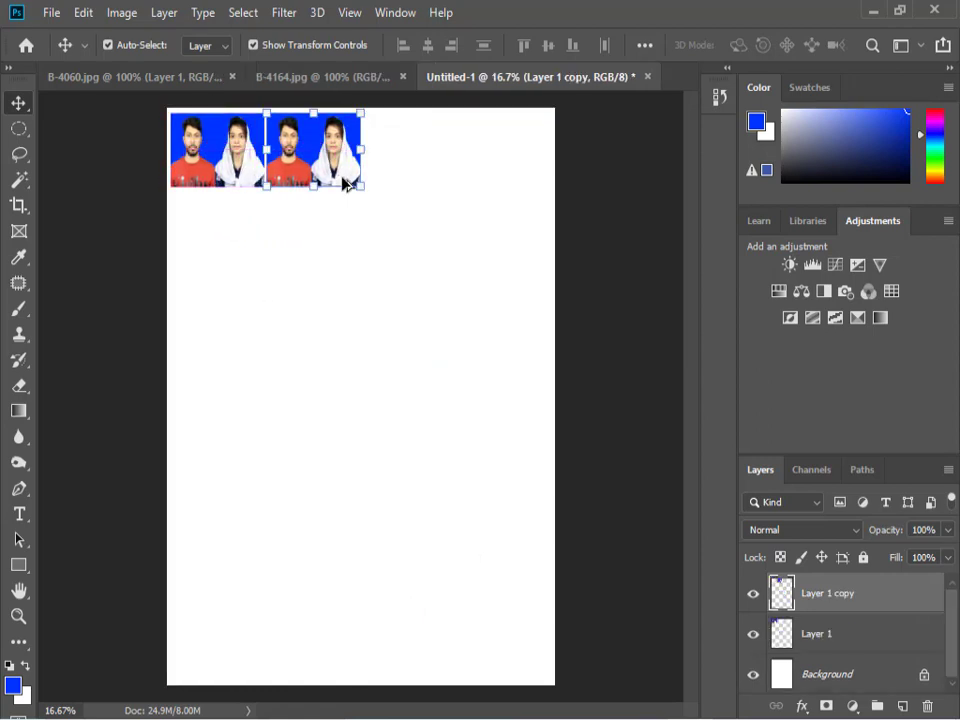
{"action": "key", "text": "shift+Right"}
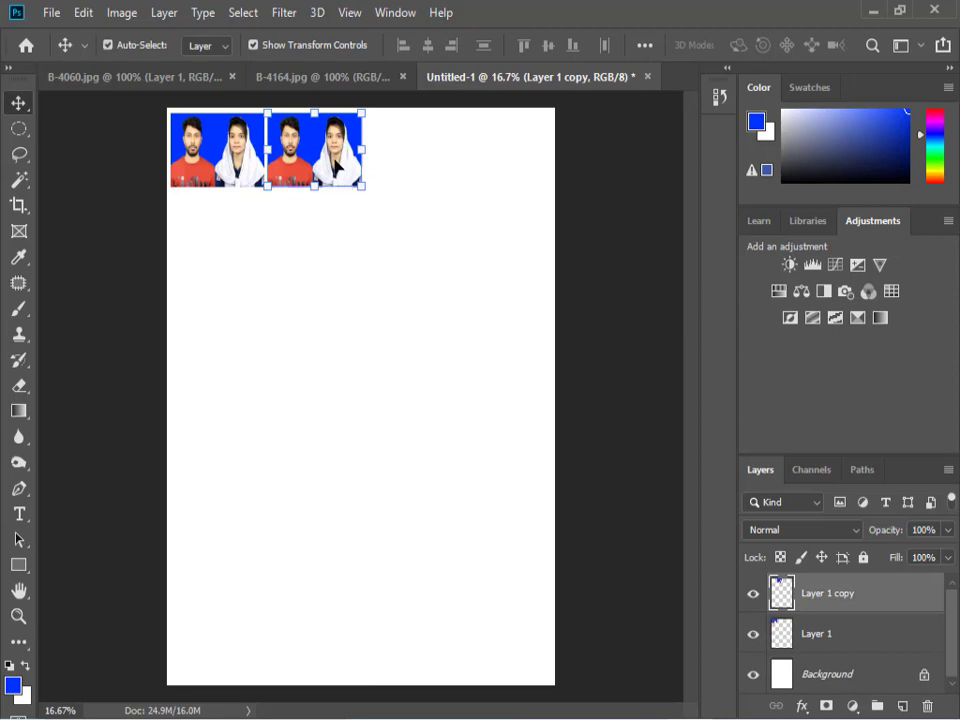
Merge the duplicate joint photo down into Layer 1 with the first one.
{"action": "left_click", "coordinate": [353, 316]}
{"action": "left_click", "coordinate": [344, 164]}
{"action": "left_click", "coordinate": [236, 166]}
{"action": "left_click", "coordinate": [287, 205]}
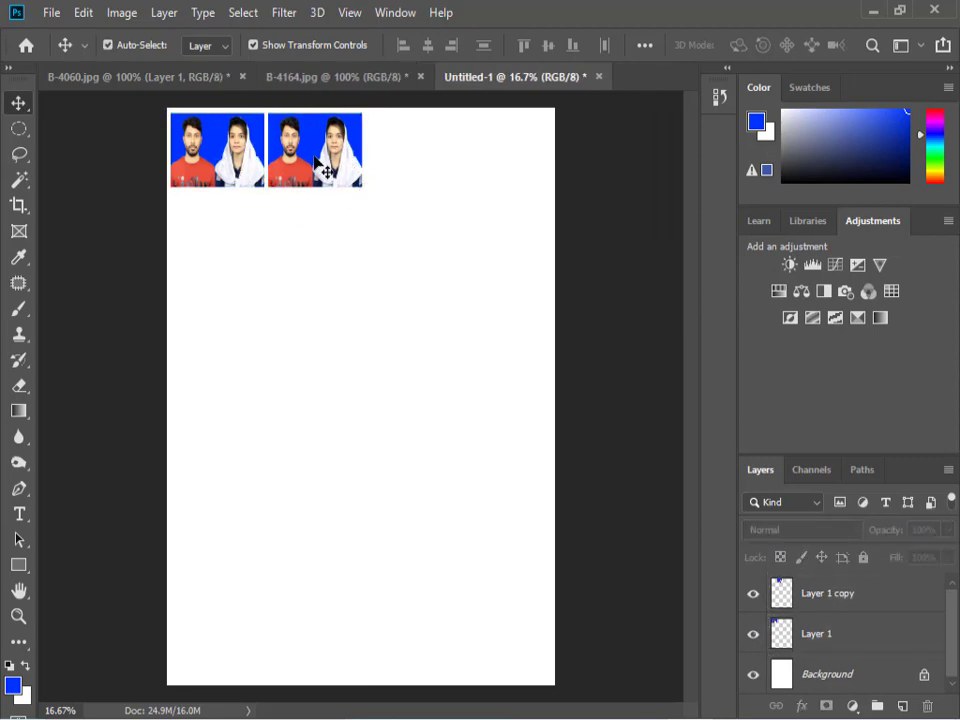
{"action": "left_click", "coordinate": [317, 160]}
{"action": "left_click", "coordinate": [316, 281]}
{"action": "left_click", "coordinate": [317, 154]}
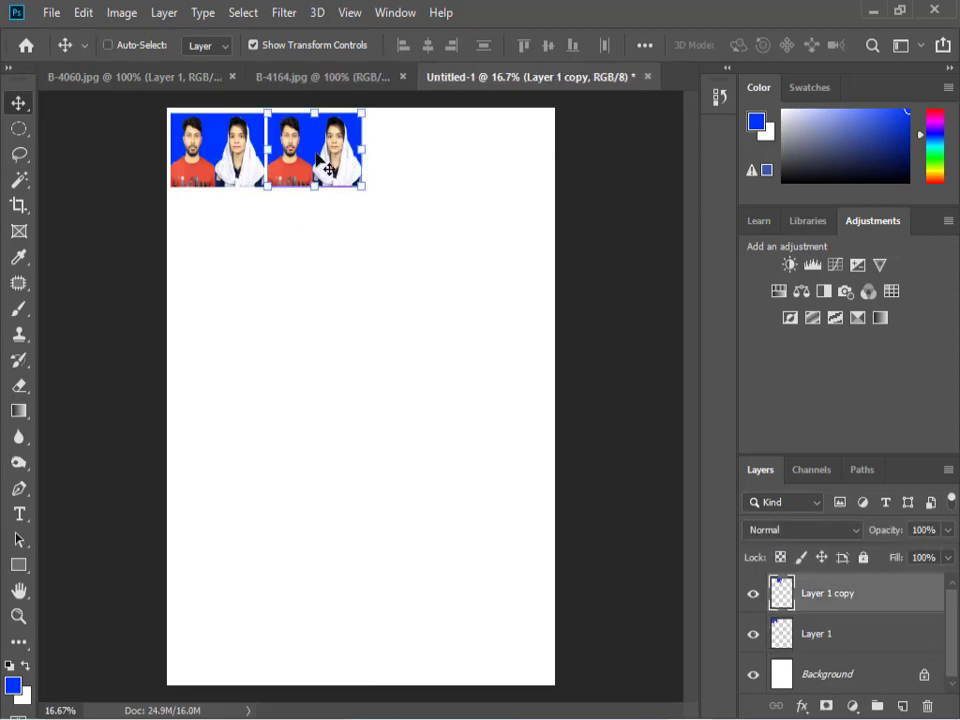
{"action": "key", "text": "ctrl+e"}
Duplicate the merged pair to its right to complete a row of four joint photos, and merge the row into one layer.
{"action": "left_click_drag", "start_coordinate": [340, 150], "coordinate": [533, 150]}
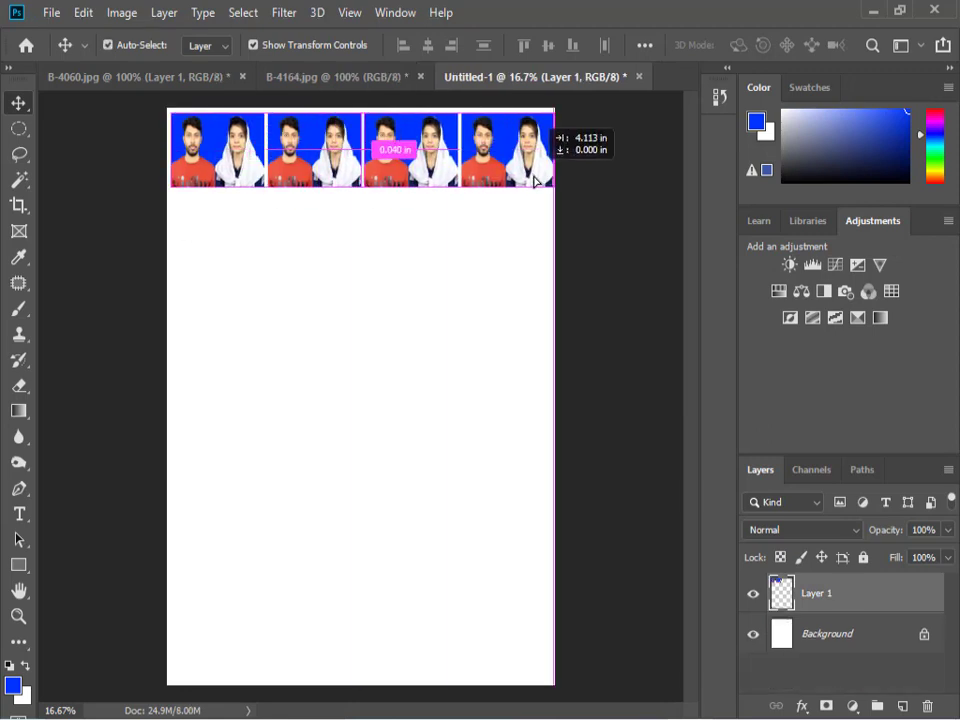
{"action": "left_click", "coordinate": [343, 180]}
{"action": "left_click", "coordinate": [364, 283]}
{"action": "left_click", "coordinate": [439, 182]}
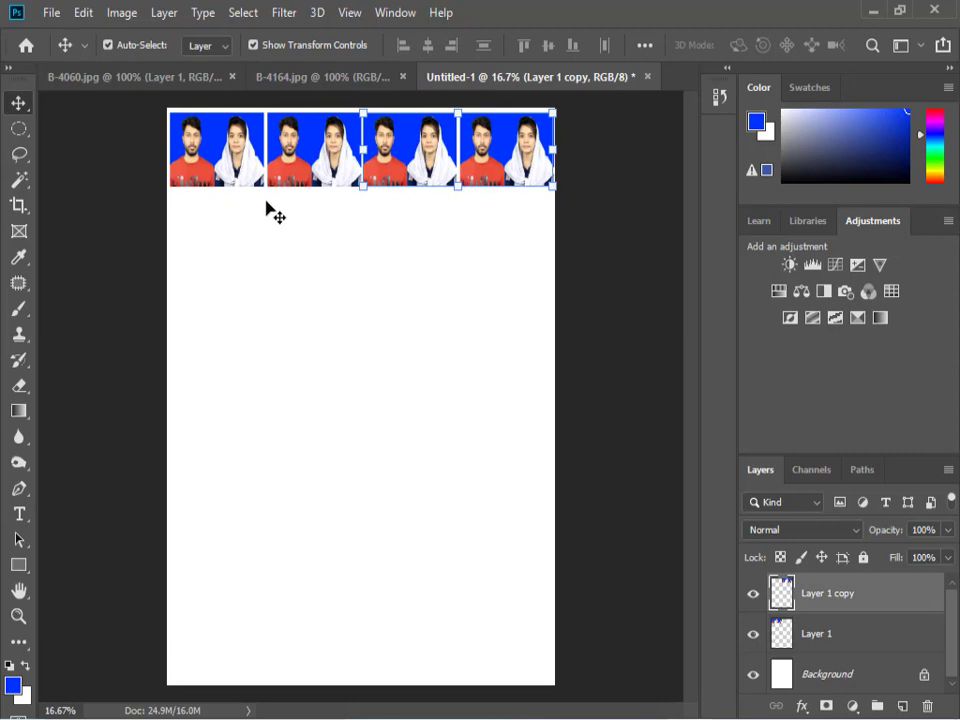
{"action": "key", "text": "ctrl+e"}
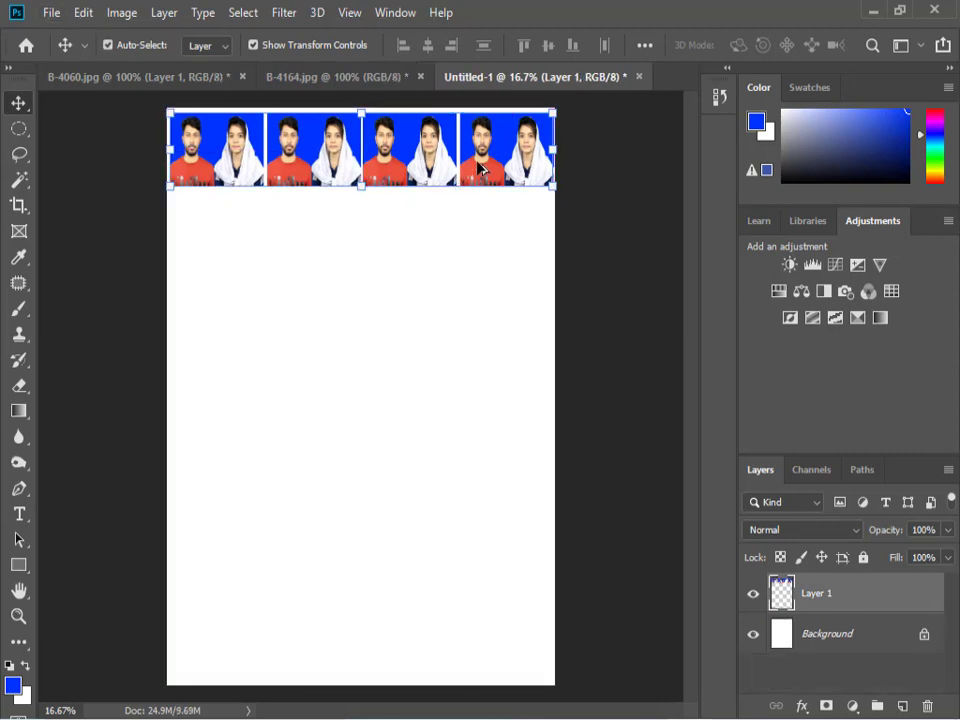
Duplicate the row of four joint photos directly below the first and nudge the copy down to leave a narrow gap.
{"action": "left_click_drag", "start_coordinate": [480, 168], "coordinate": [480, 245]}
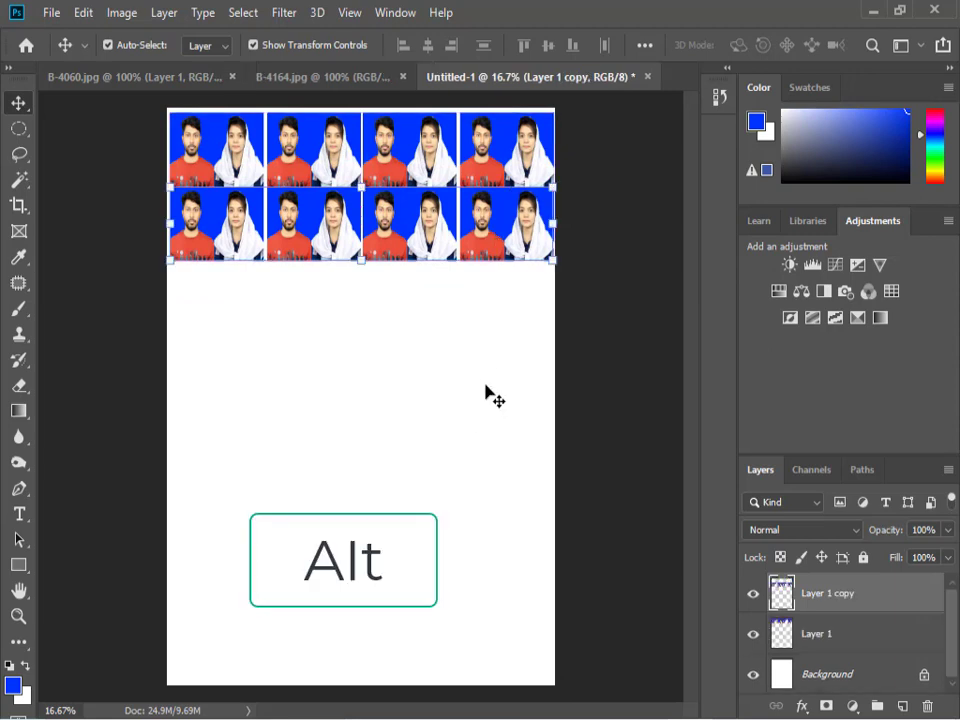
{"action": "key", "text": "shift+Down"}
{"action": "key", "text": "shift+Down"}
{"action": "key", "text": "shift+Down"}
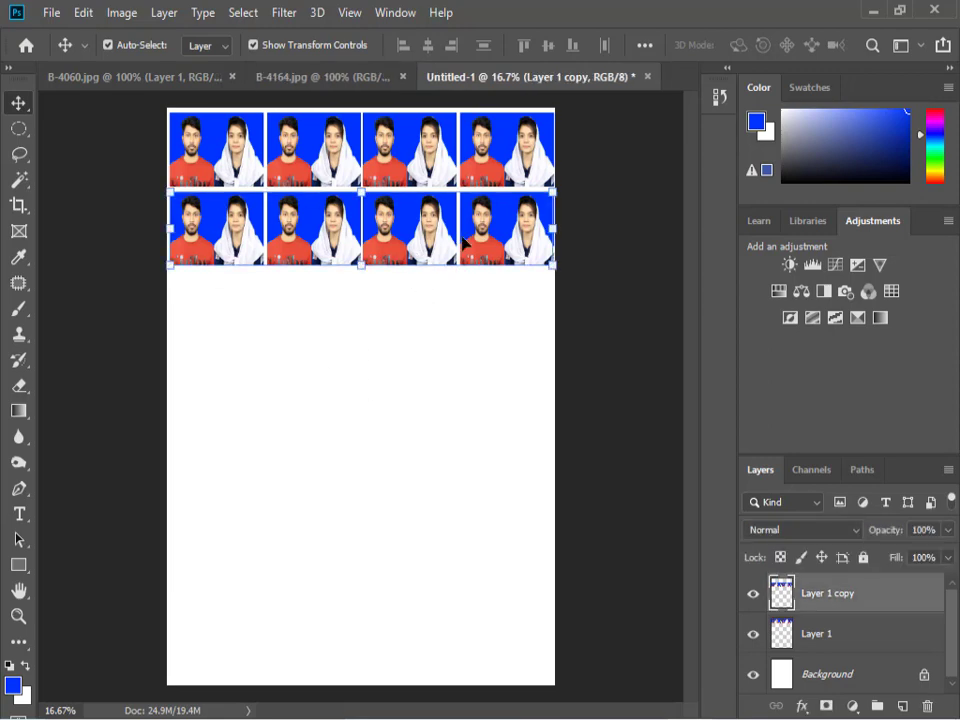
Add five more copies of the row down the A4 page with narrow gaps, making seven rows, and deselect the layer.
{"action": "left_click_drag", "start_coordinate": [470, 252], "coordinate": [485, 612]}
{"action": "key", "text": "shift+Down"}
{"action": "key", "text": "shift+Down"}
{"action": "key", "text": "shift+Down"}
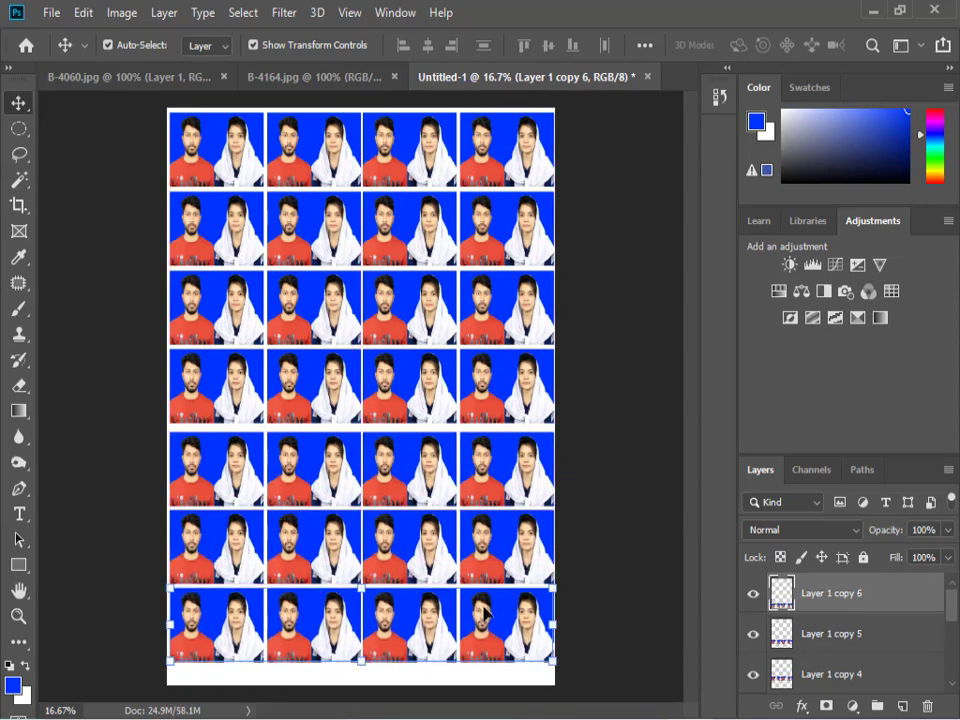
{"action": "left_click", "coordinate": [565, 418]}
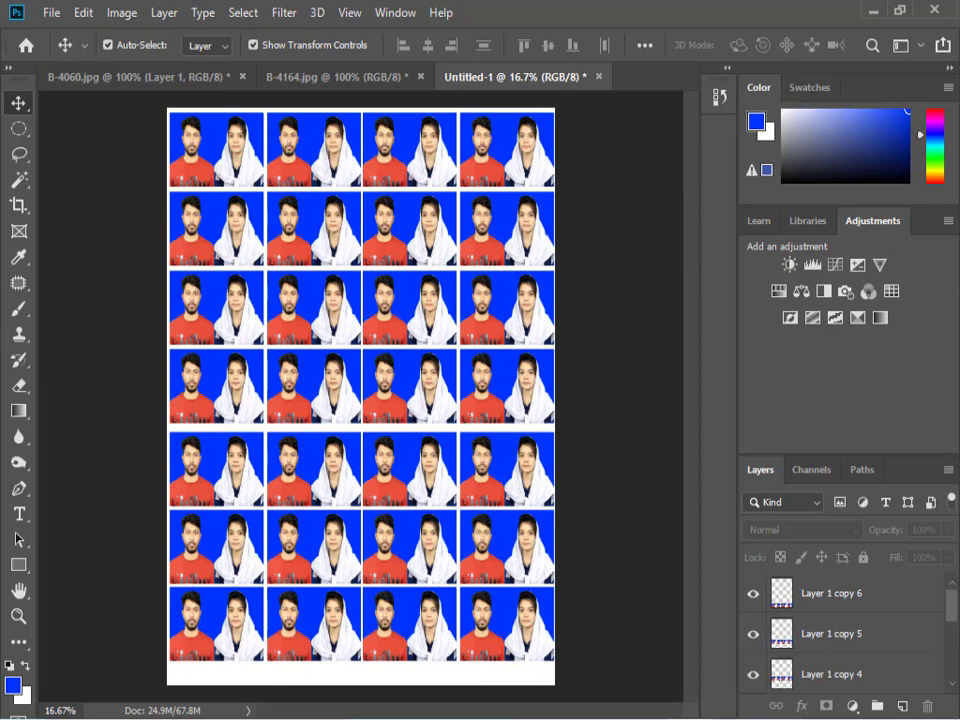
Quit this Photoshop version without saving changes to Untitled-1, B-4164 or B-4060.
{"action": "left_click", "coordinate": [935, 10]}
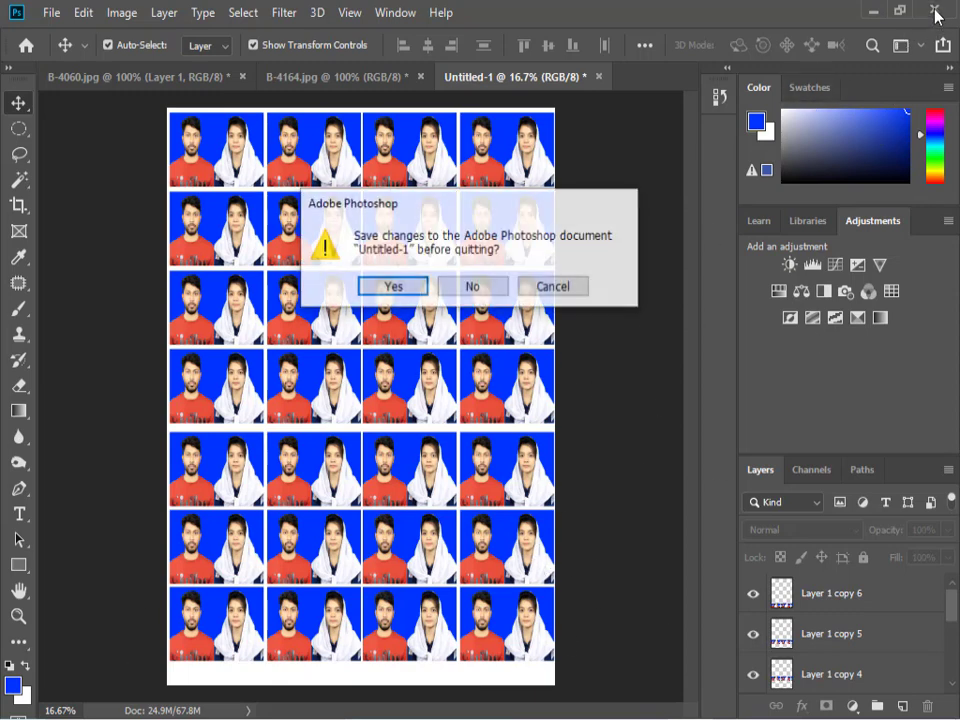
{"action": "left_click", "coordinate": [478, 290]}
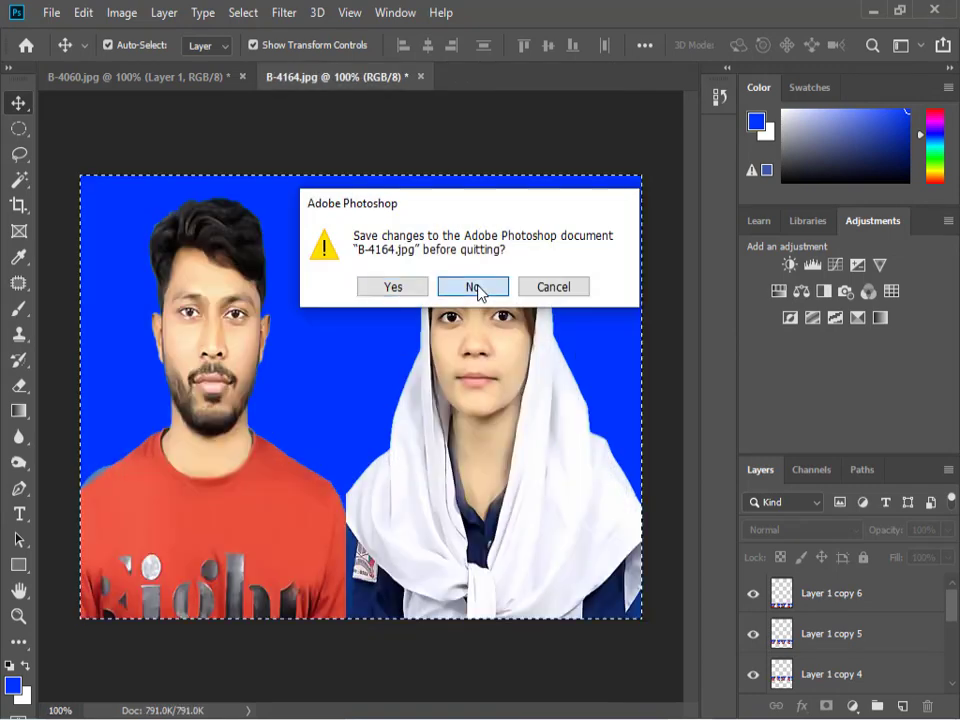
{"action": "left_click", "coordinate": [478, 290]}
{"action": "left_click", "coordinate": [478, 290]}
{"action": "left_click", "coordinate": [934, 10]}
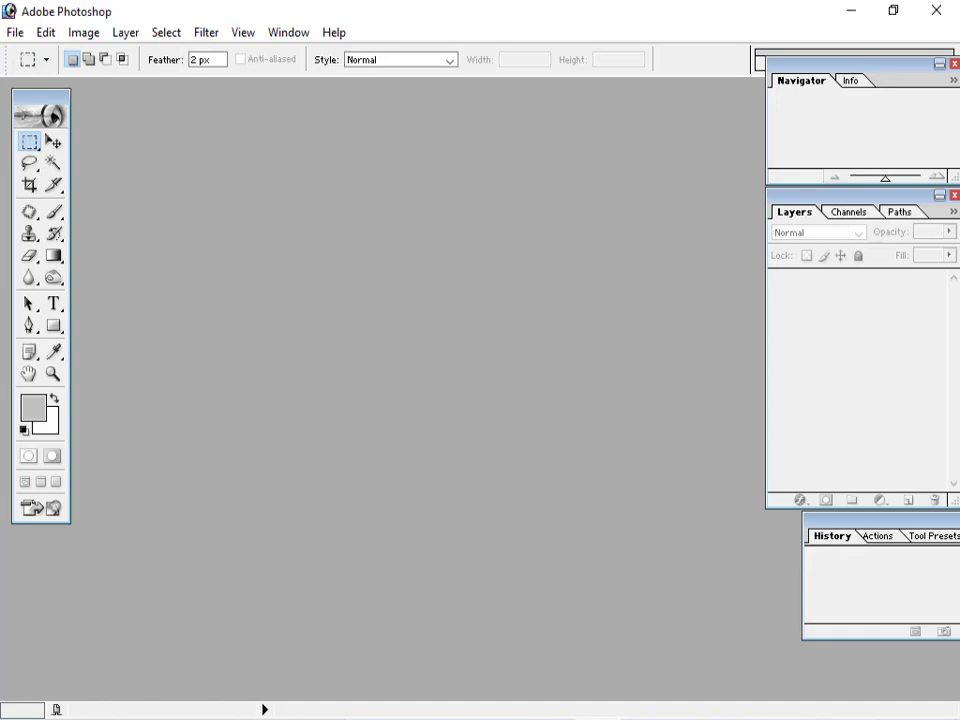
Open B-4060 and B-4164 from the desktop's JOIN CHOBI folder in the older Photoshop version.
{"action": "left_click", "coordinate": [851, 11]}
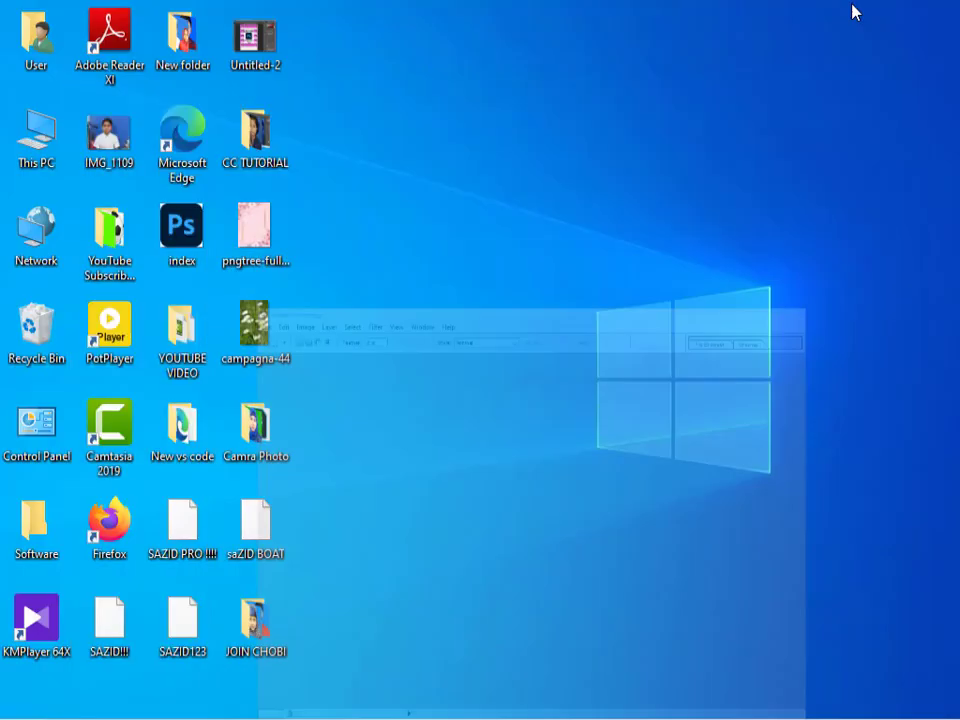
{"action": "double_click", "coordinate": [245, 625]}
{"action": "left_click", "coordinate": [786, 93]}
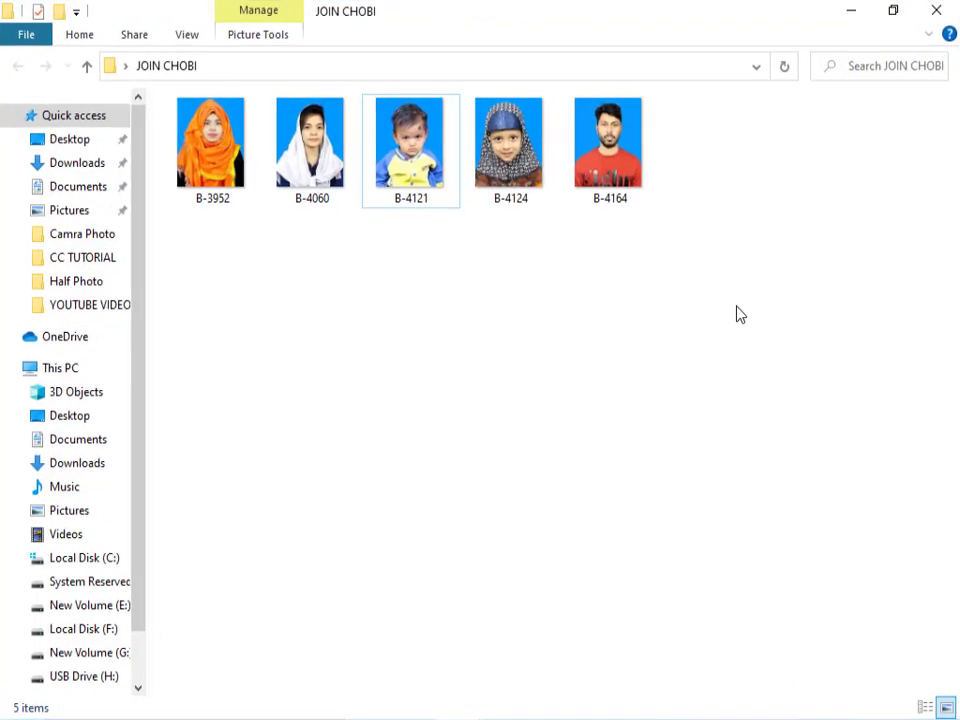
{"action": "left_click", "coordinate": [311, 150]}
{"action": "left_click", "coordinate": [590, 170], "text": "ctrl"}
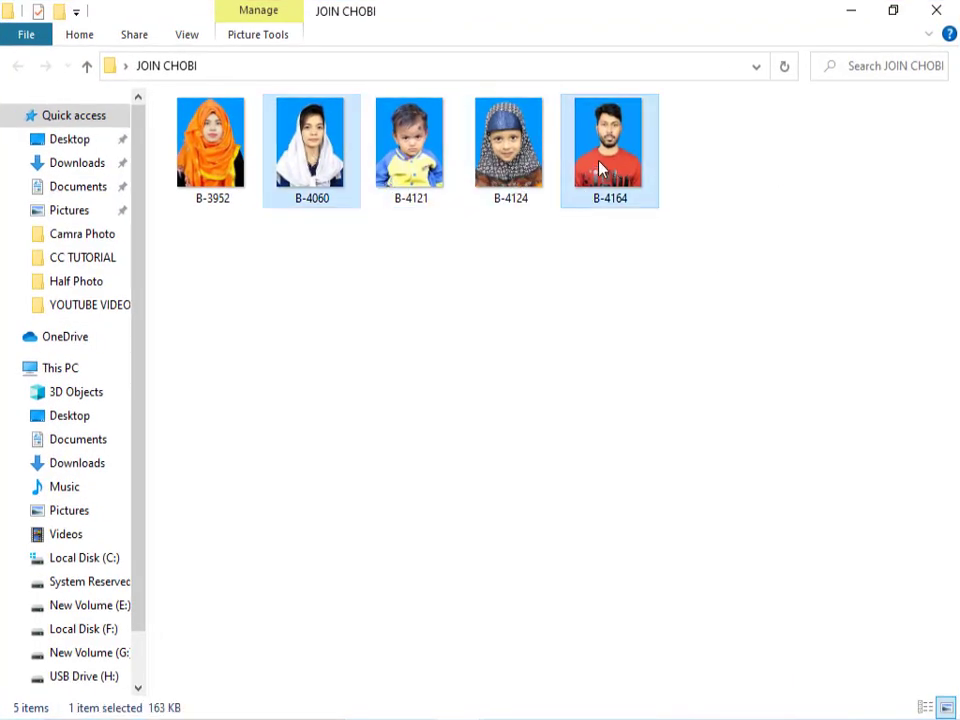
{"action": "left_click_drag", "start_coordinate": [600, 170], "coordinate": [497, 368]}
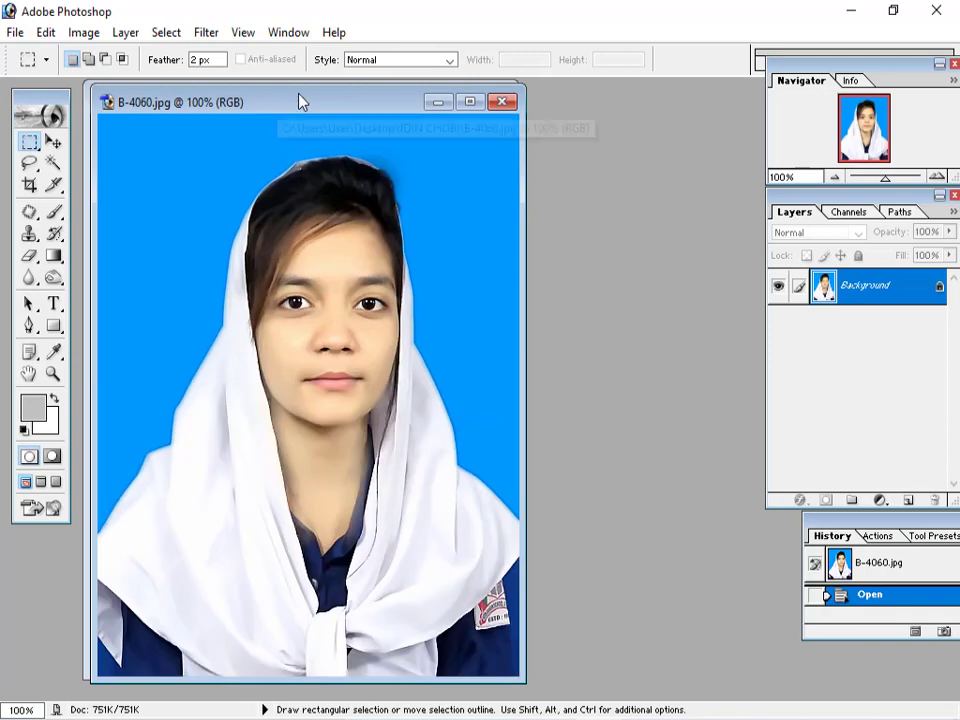
Maximize the B-4060 document window and fit the whole portrait in view.
{"action": "mouse_move", "coordinate": [300, 101]}
{"action": "left_mouse_down"}
{"action": "mouse_move", "coordinate": [407, 96]}
{"action": "mouse_move", "coordinate": [388, 120]}
{"action": "mouse_move", "coordinate": [425, 120]}
{"action": "mouse_move", "coordinate": [327, 89]}
{"action": "mouse_move", "coordinate": [332, 141]}
{"action": "left_mouse_up"}
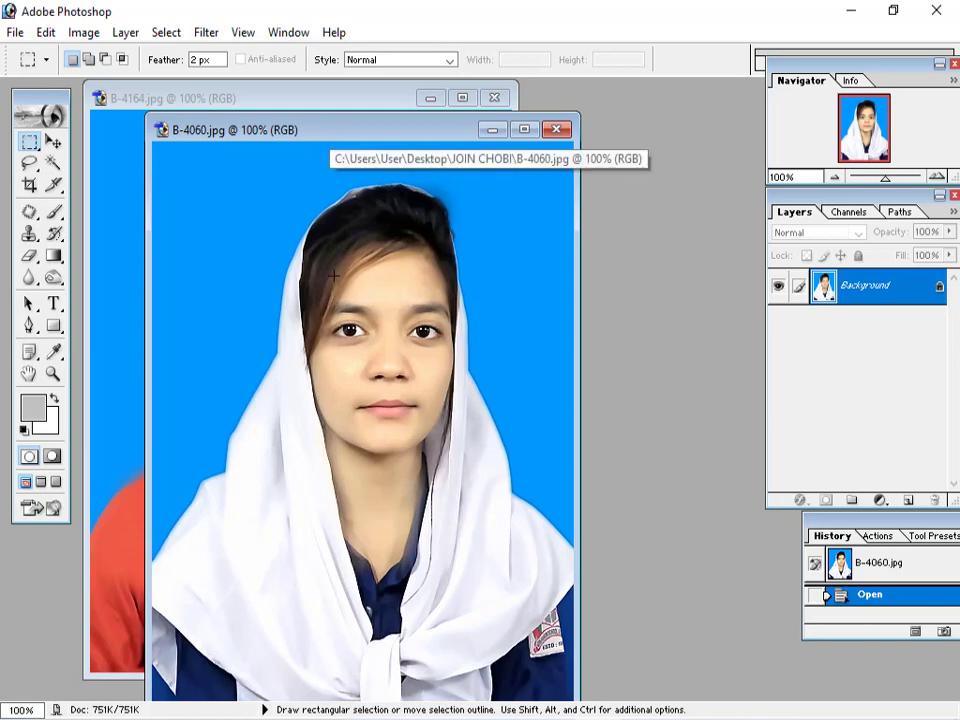
{"action": "key", "text": "f"}
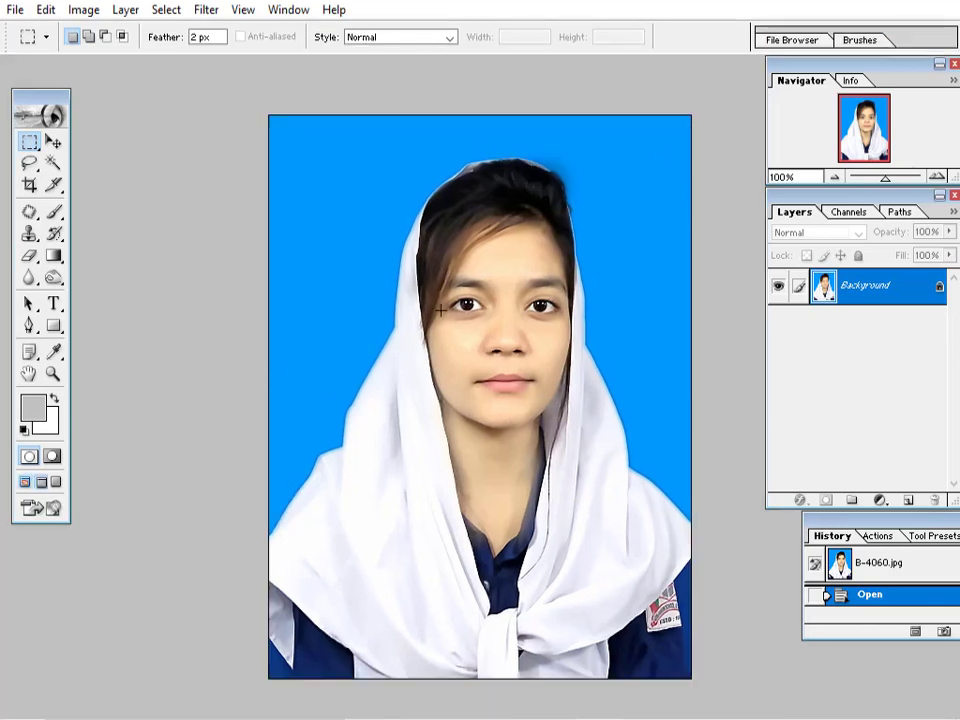
{"action": "key", "text": "f"}
{"action": "key", "text": "f"}
{"action": "left_click", "coordinate": [527, 131]}
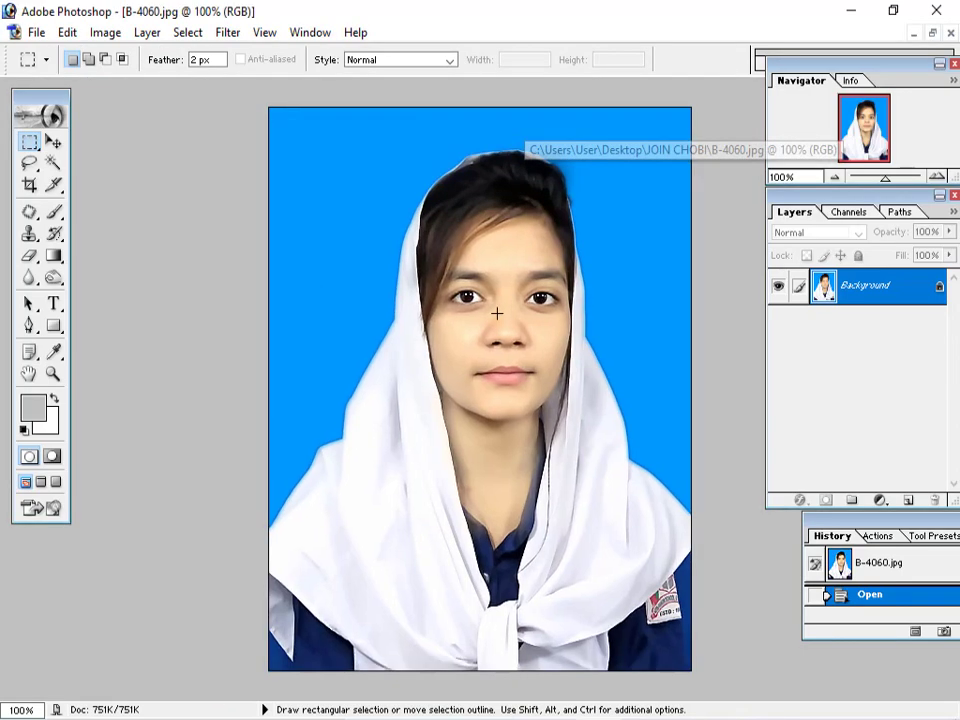
{"action": "key", "text": "ctrl+0"}
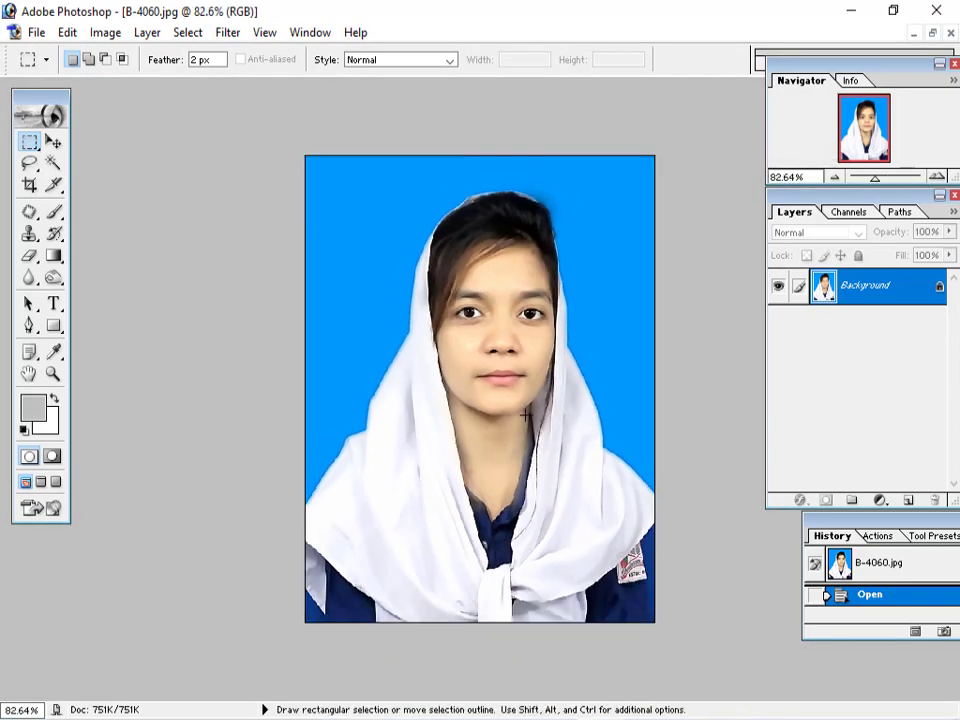
Crop B-4060 to 2 in wide by 1.5 in high at 300 pixels/inch, extending the frame past the portrait's right edge.
{"action": "key", "text": "c"}
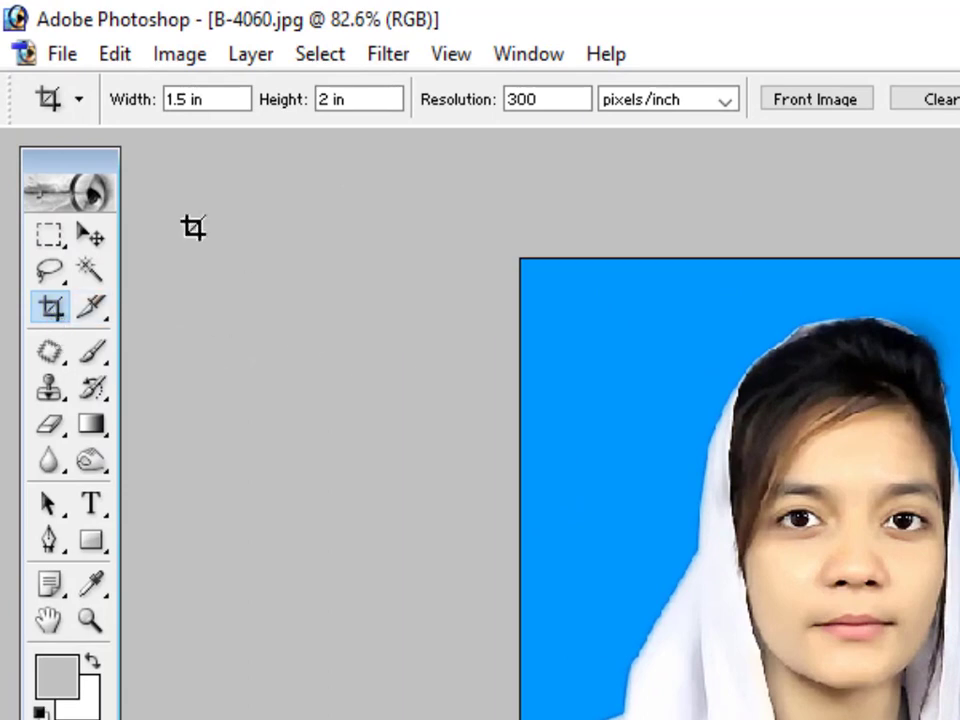
{"action": "left_click", "coordinate": [111, 99]}
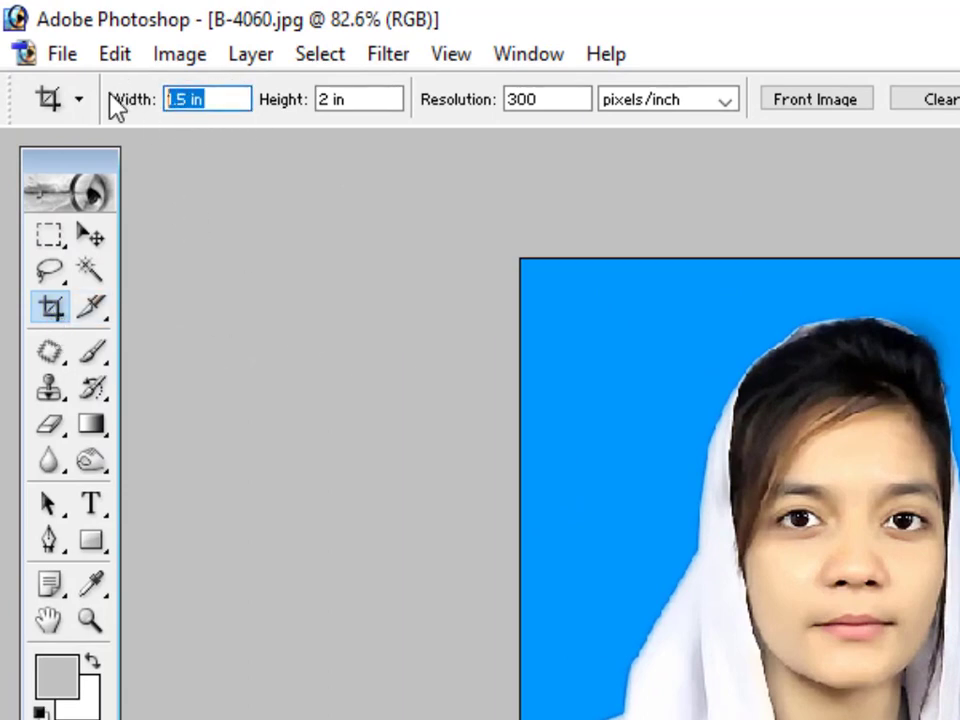
{"action": "type", "text": "2"}
{"action": "left_click", "coordinate": [273, 99]}
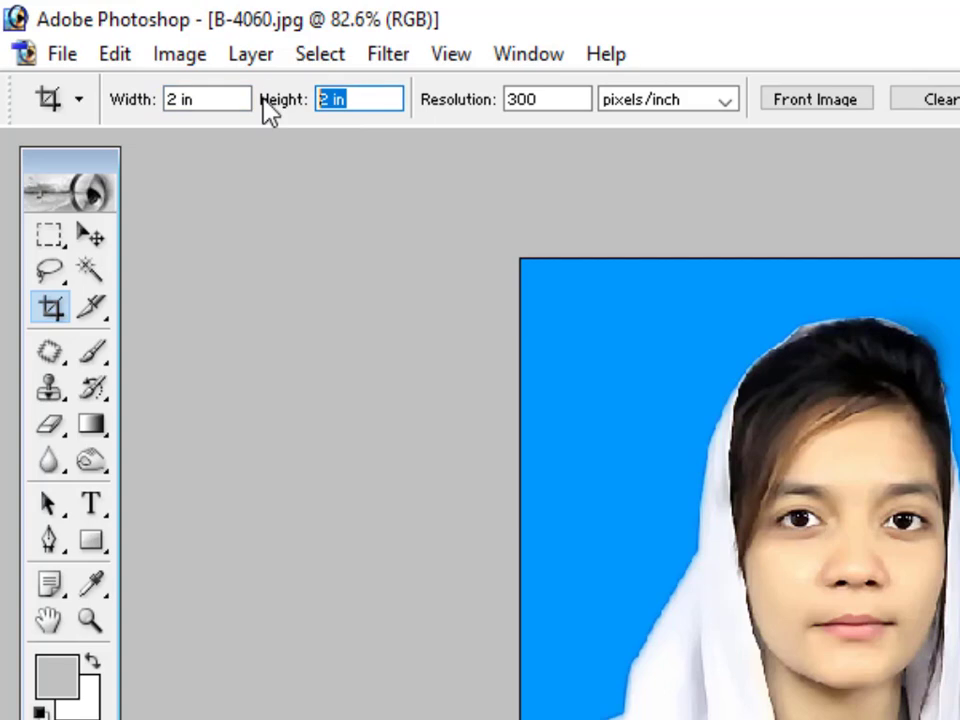
{"action": "type", "text": "1.5"}
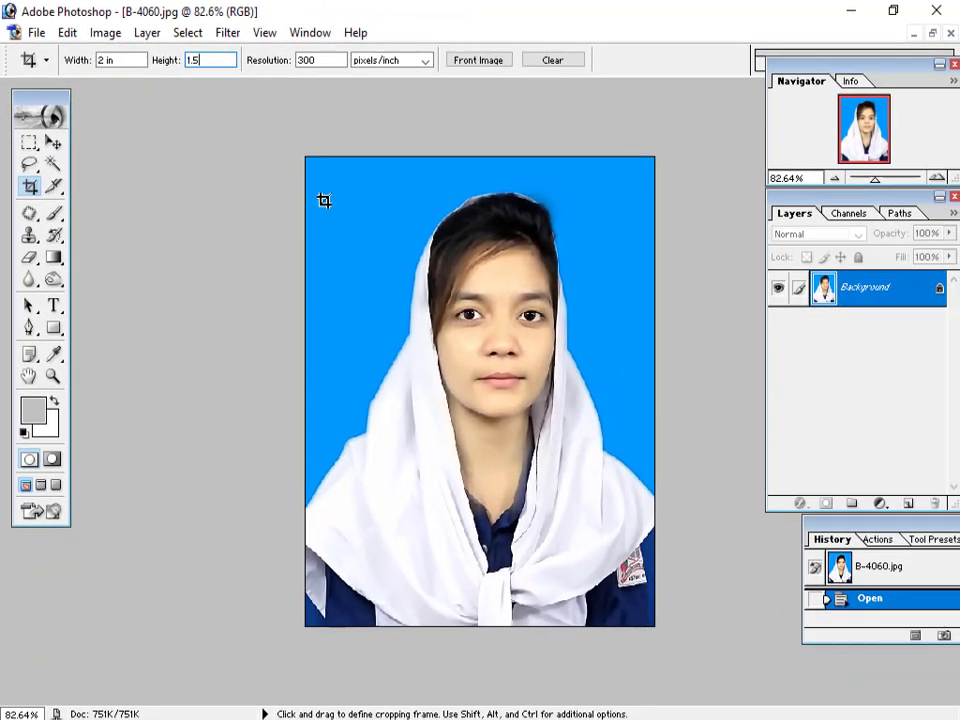
{"action": "left_click_drag", "start_coordinate": [741, 502], "coordinate": [844, 582]}
{"action": "left_click_drag", "start_coordinate": [655, 445], "coordinate": [798, 712]}
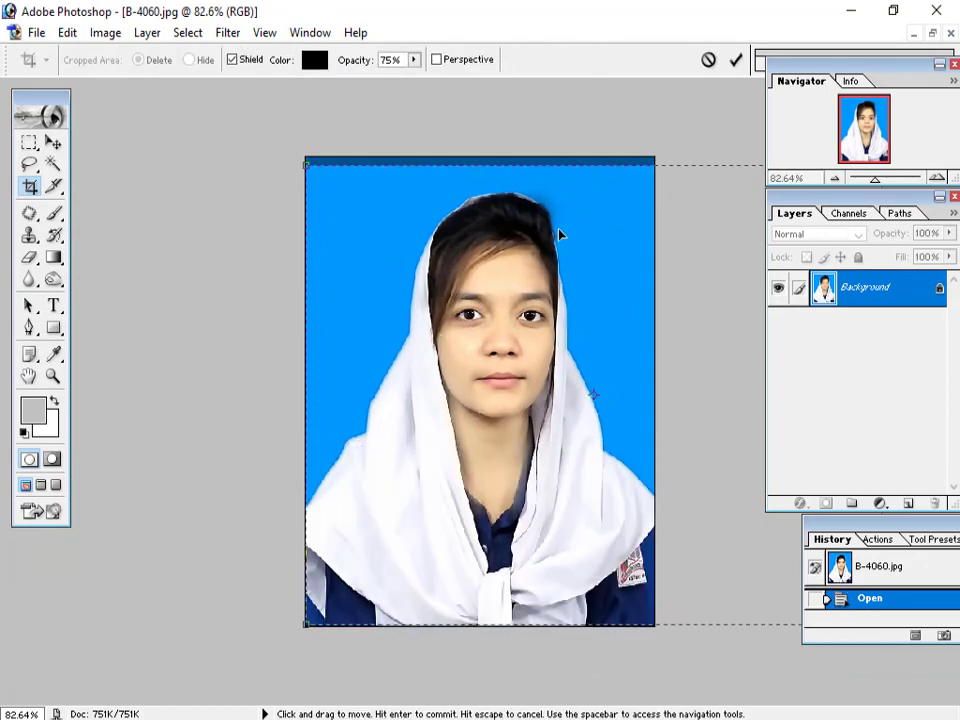
{"action": "scroll", "coordinate": [460, 312], "scroll_direction": "down", "scroll_amount": 7}
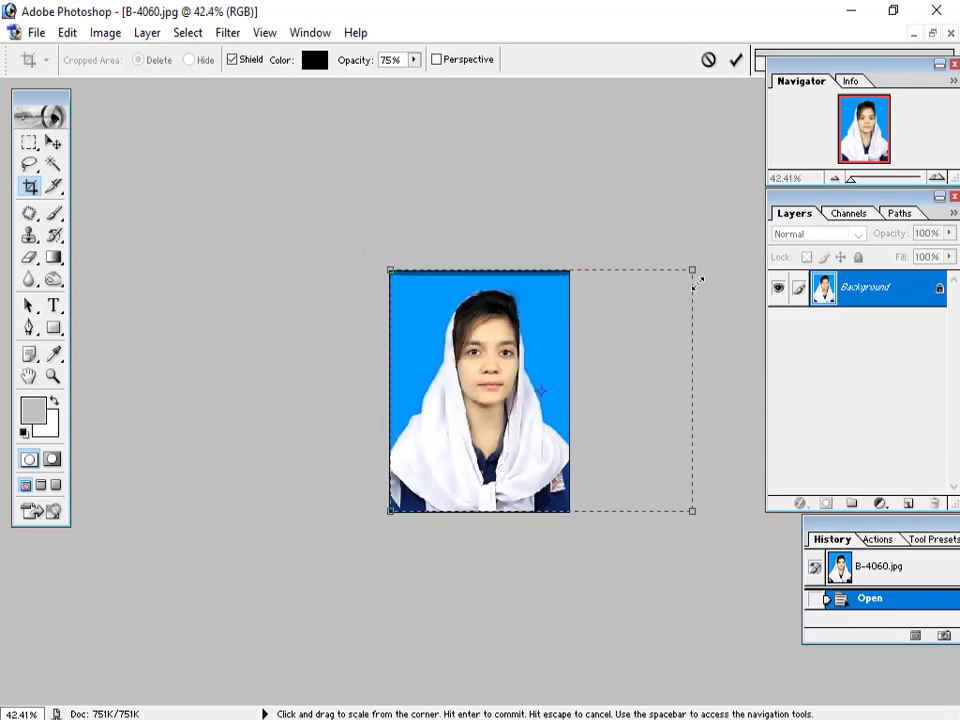
{"action": "key", "text": "Return"}
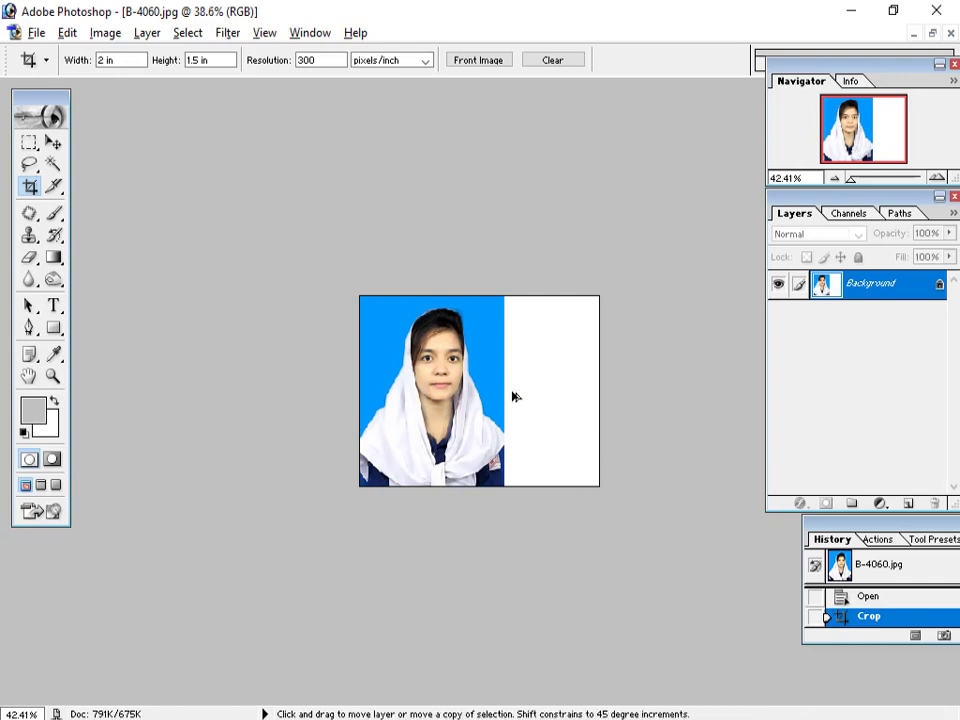
Select the blue background around the portrait and the blank white area beside it with the Magic Wand.
{"action": "scroll", "coordinate": [534, 388], "scroll_direction": "down", "scroll_amount": 2}
{"action": "scroll", "coordinate": [565, 397], "scroll_direction": "up", "scroll_amount": 4}
{"action": "key", "text": "w"}
{"action": "left_click", "coordinate": [317, 300]}
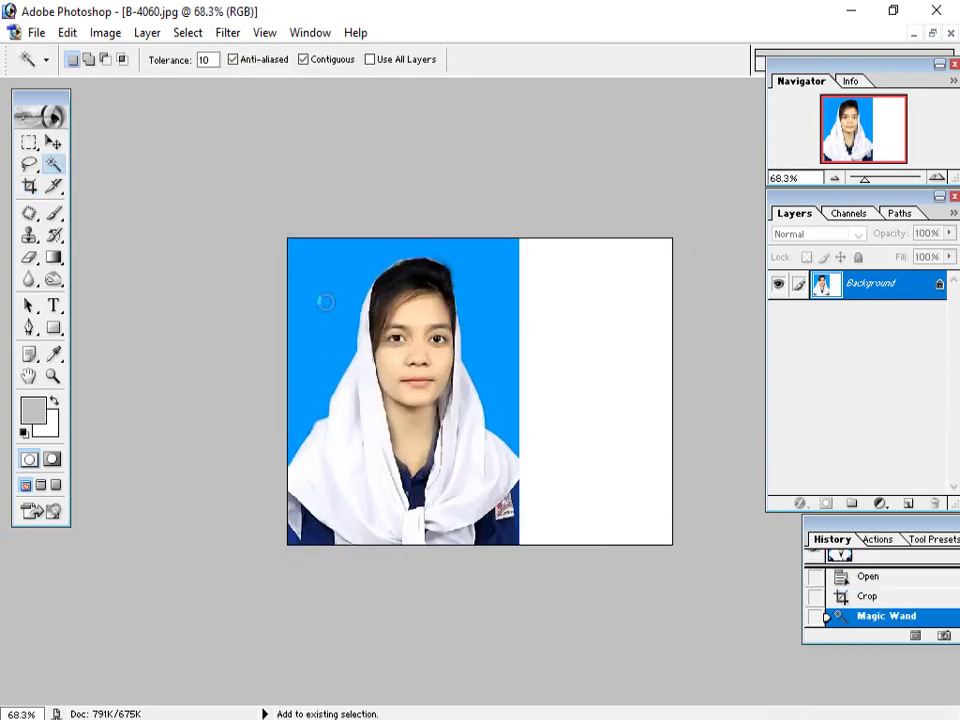
{"action": "left_click", "coordinate": [508, 339]}
{"action": "left_click", "coordinate": [498, 338]}
{"action": "left_click", "coordinate": [498, 338]}
{"action": "left_click", "coordinate": [557, 450]}
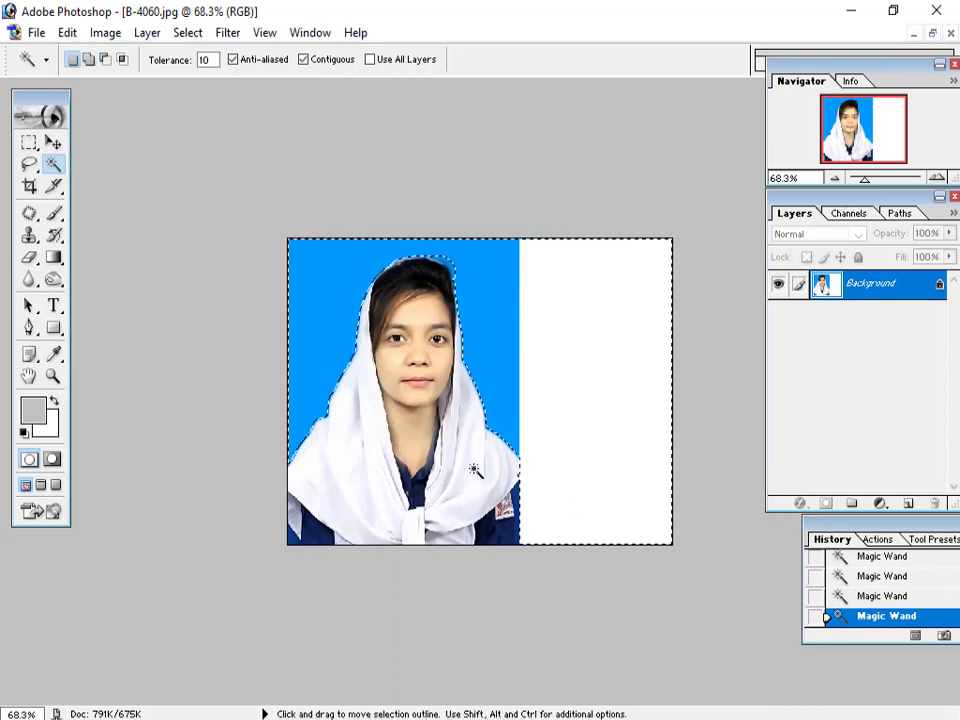
{"action": "right_click", "coordinate": [590, 392]}
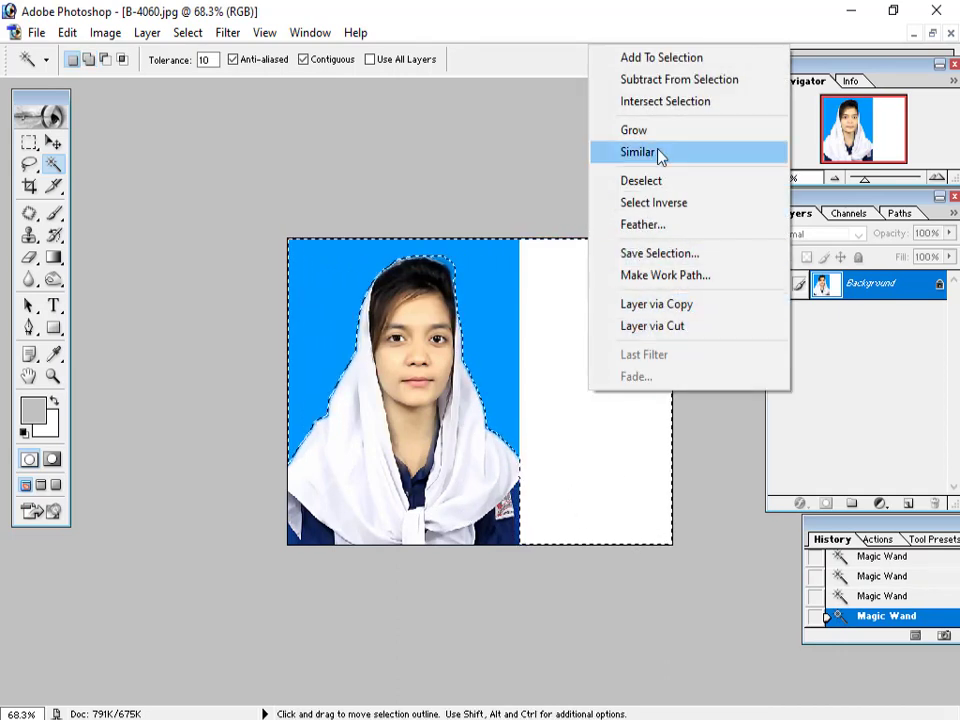
{"action": "left_click", "coordinate": [646, 228]}
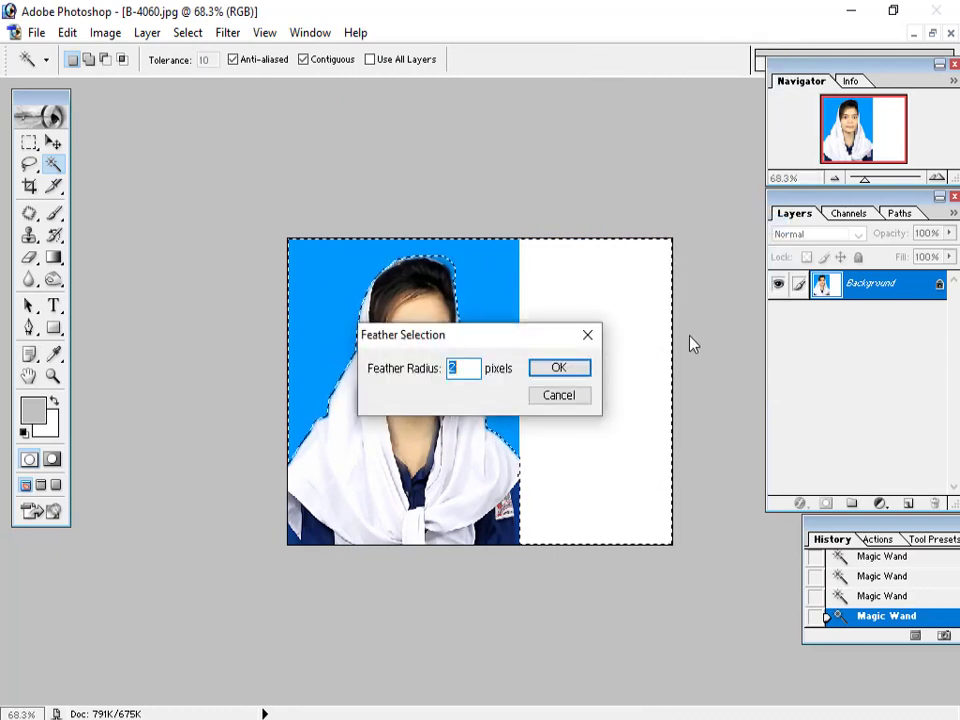
{"action": "left_click", "coordinate": [574, 398]}
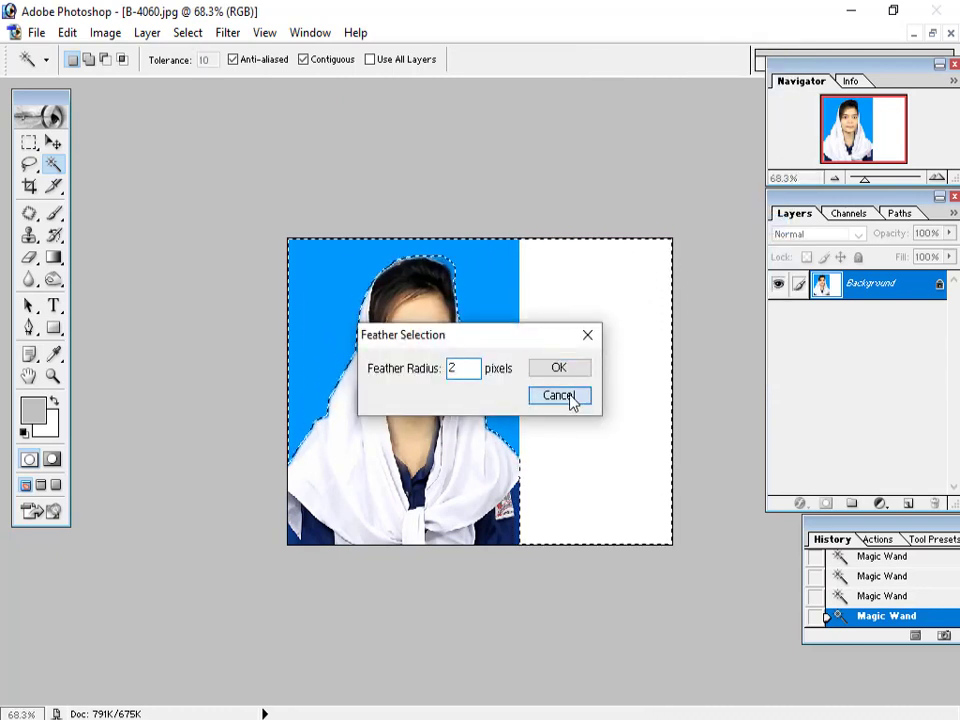
Set the Magic Wand tolerance to 50.
{"action": "left_click", "coordinate": [446, 263], "text": "shift"}
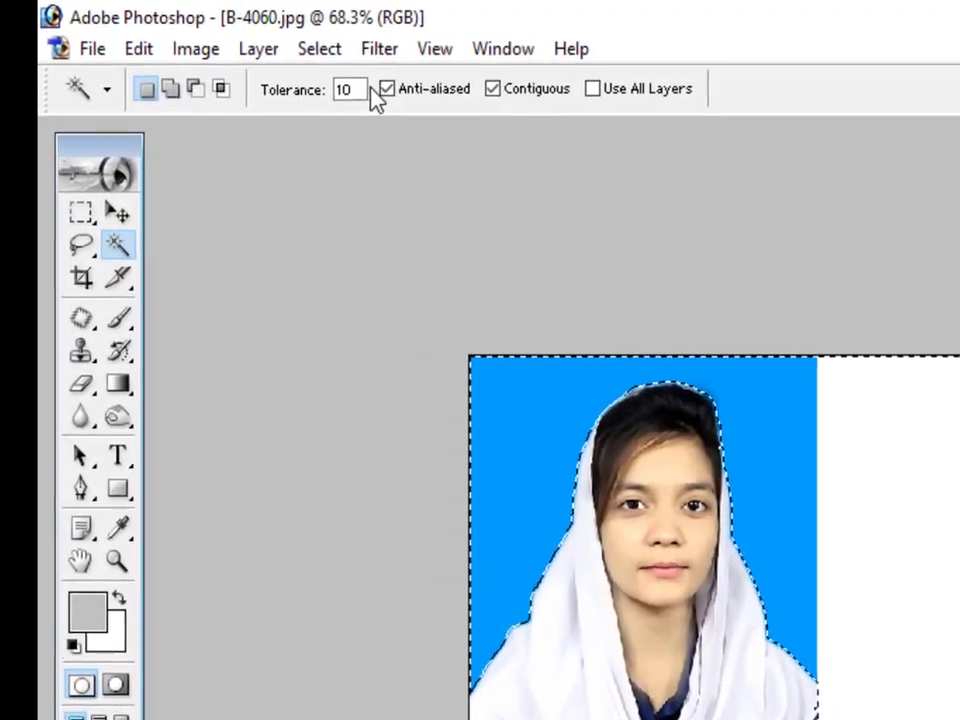
{"action": "double_click", "coordinate": [205, 59]}
{"action": "type", "text": "50"}
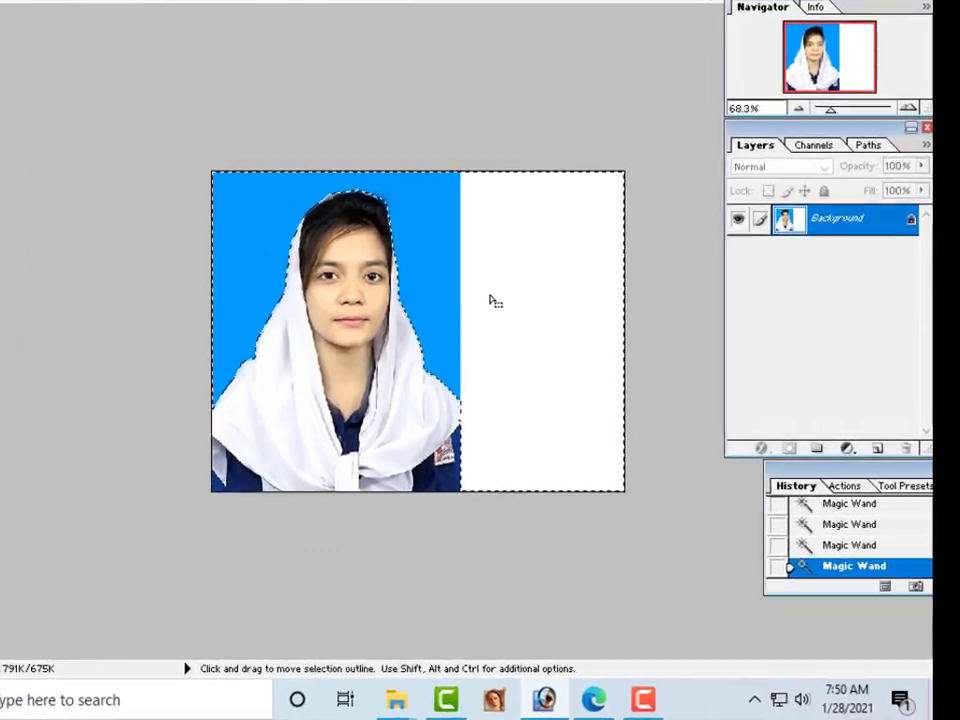
Feather the selection by 2 pixels and use its inverse to copy the woman's cutout onto a new layer.
{"action": "right_click", "coordinate": [535, 338]}
{"action": "left_click", "coordinate": [395, 390]}
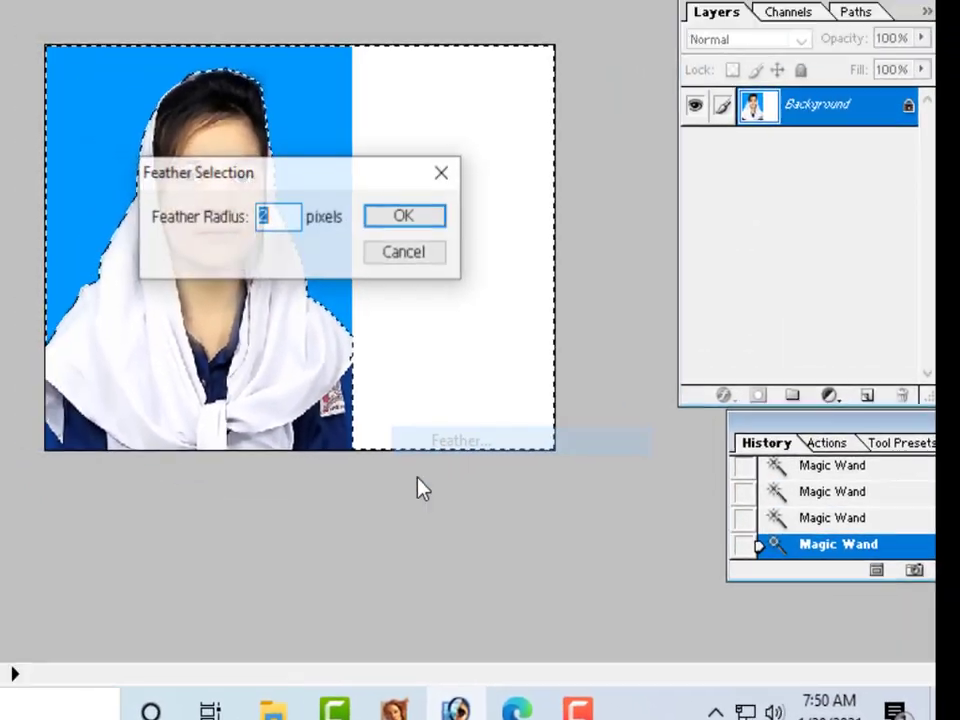
{"action": "key", "text": "Return"}
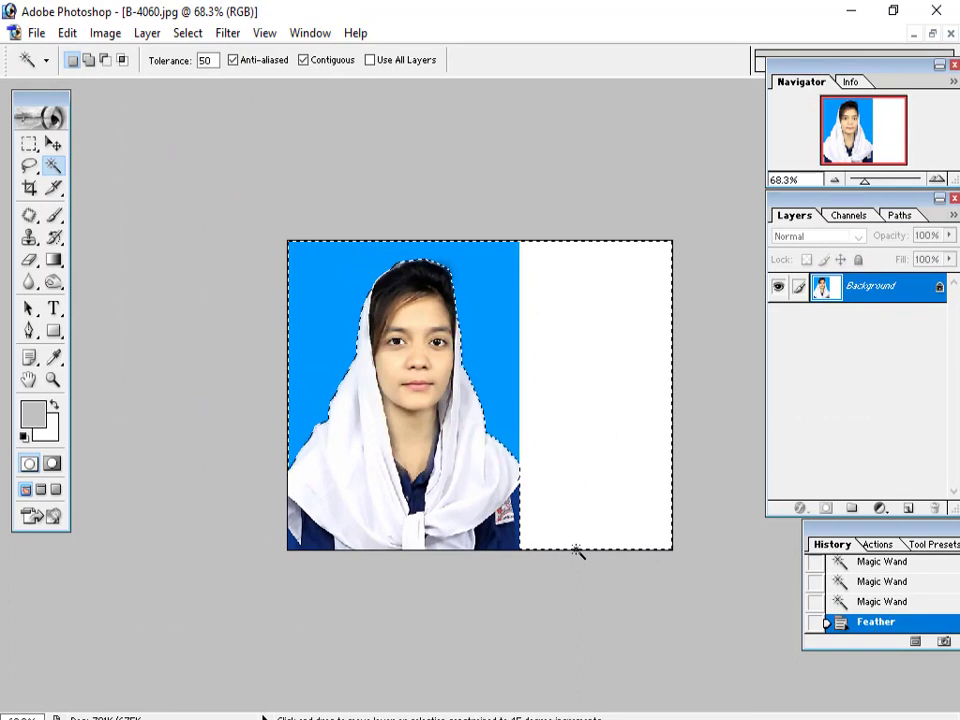
{"action": "key", "text": "ctrl+shift+i"}
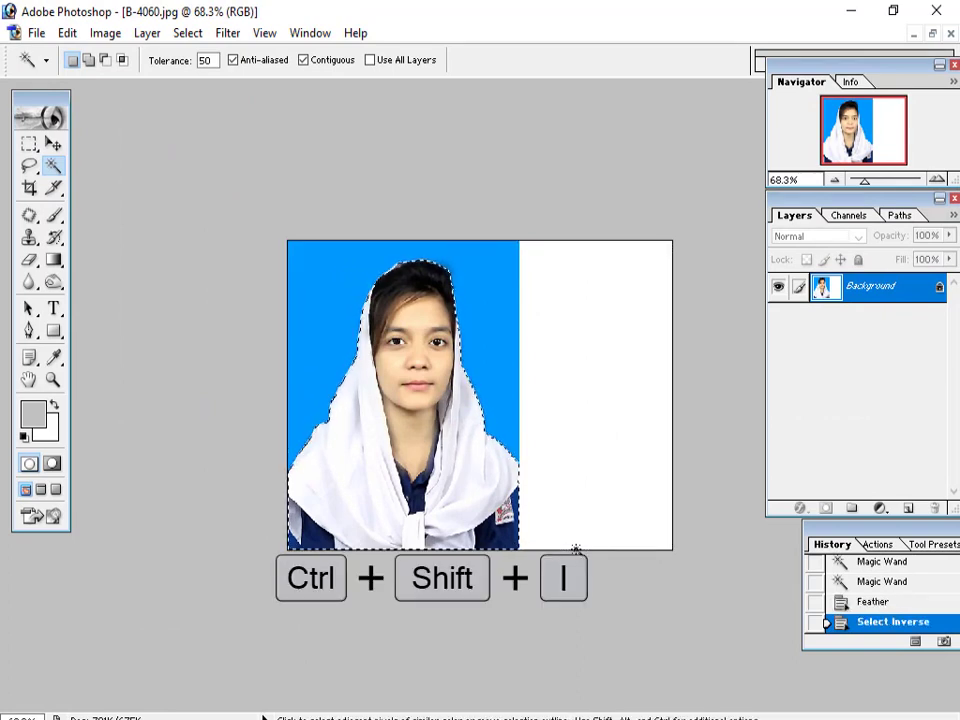
{"action": "key", "text": "ctrl+c"}
{"action": "key", "text": "ctrl+v"}
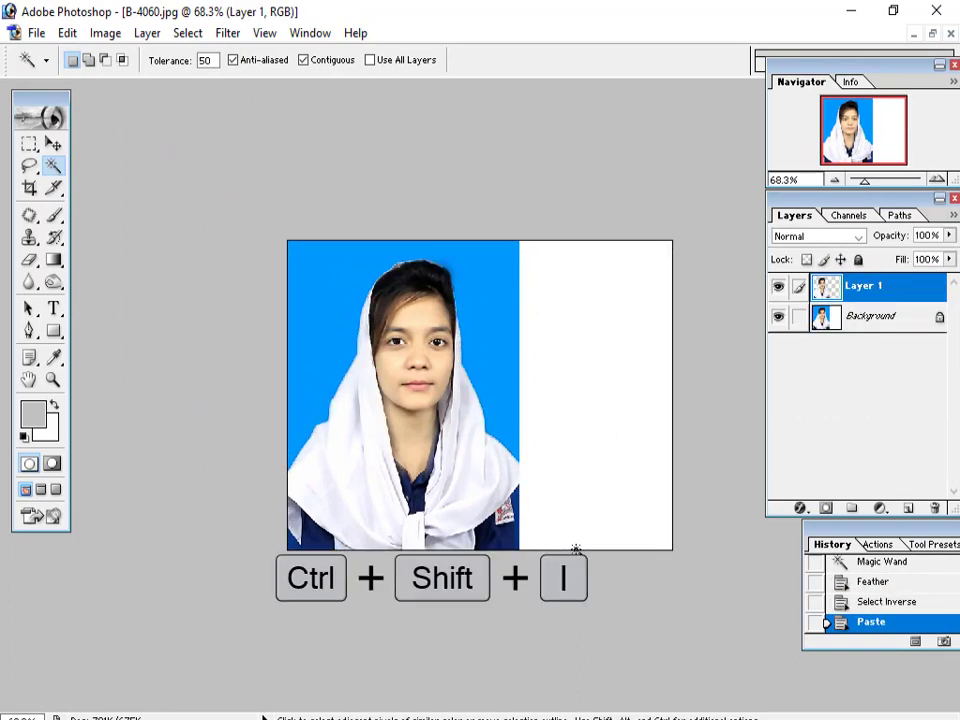
Fill B-4060's Background layer with a solid bright blue.
{"action": "left_click", "coordinate": [868, 316]}
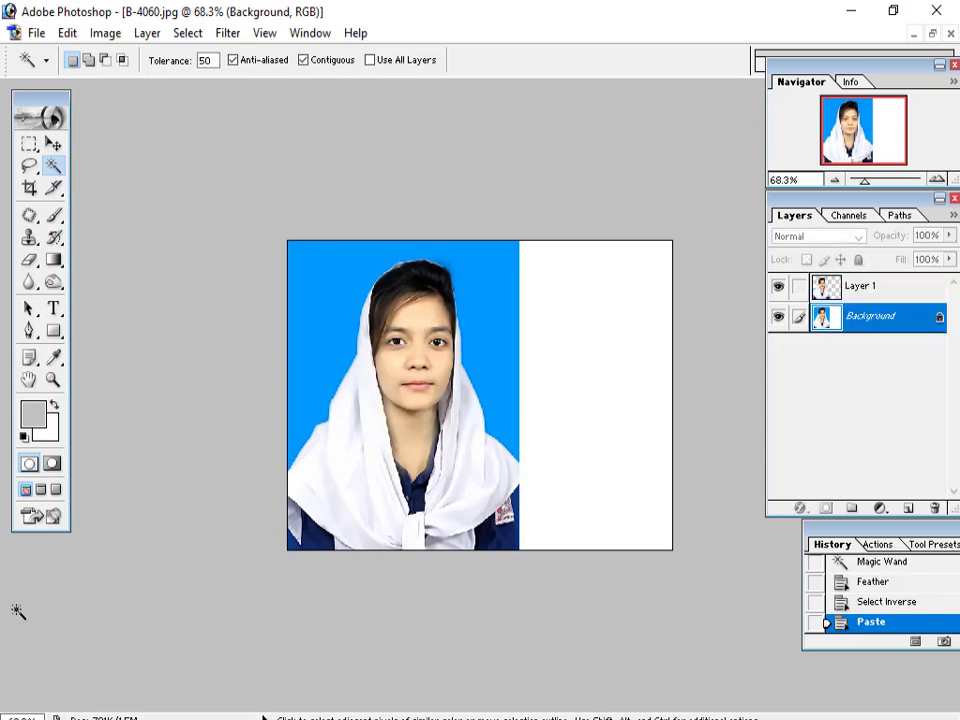
{"action": "left_click", "coordinate": [35, 411]}
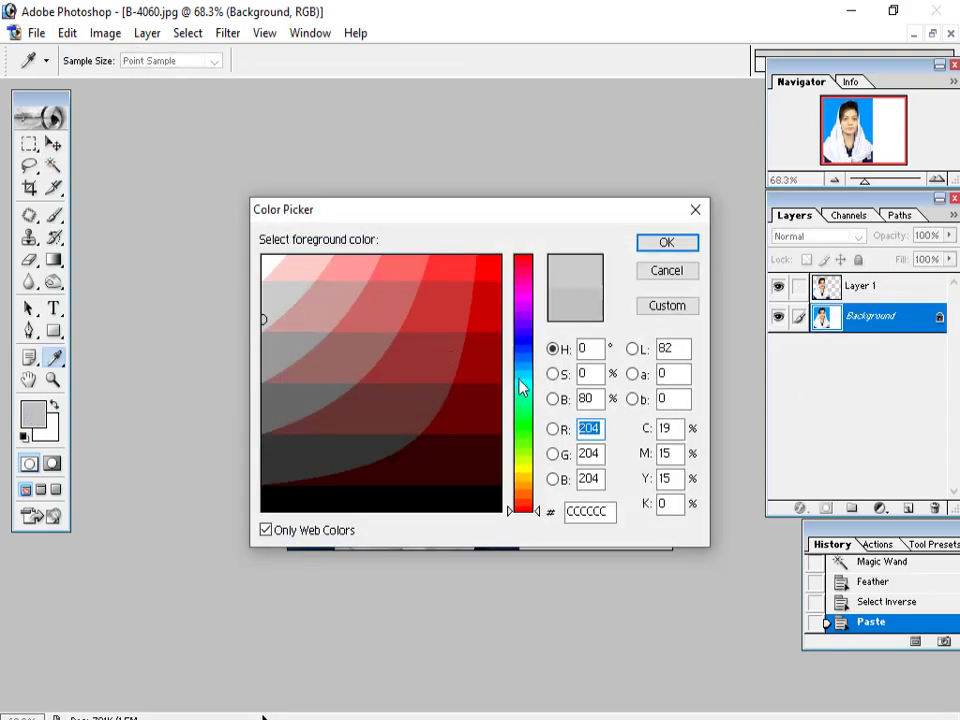
{"action": "left_click", "coordinate": [527, 367]}
{"action": "left_click", "coordinate": [485, 274]}
{"action": "left_click", "coordinate": [668, 246]}
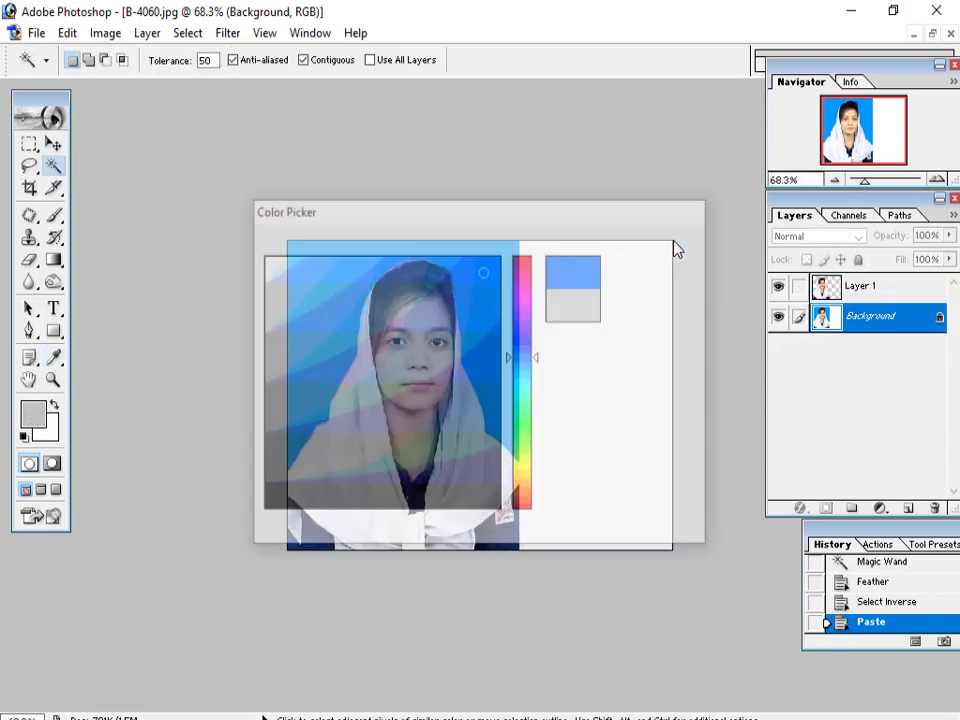
{"action": "key", "text": "alt+Delete"}
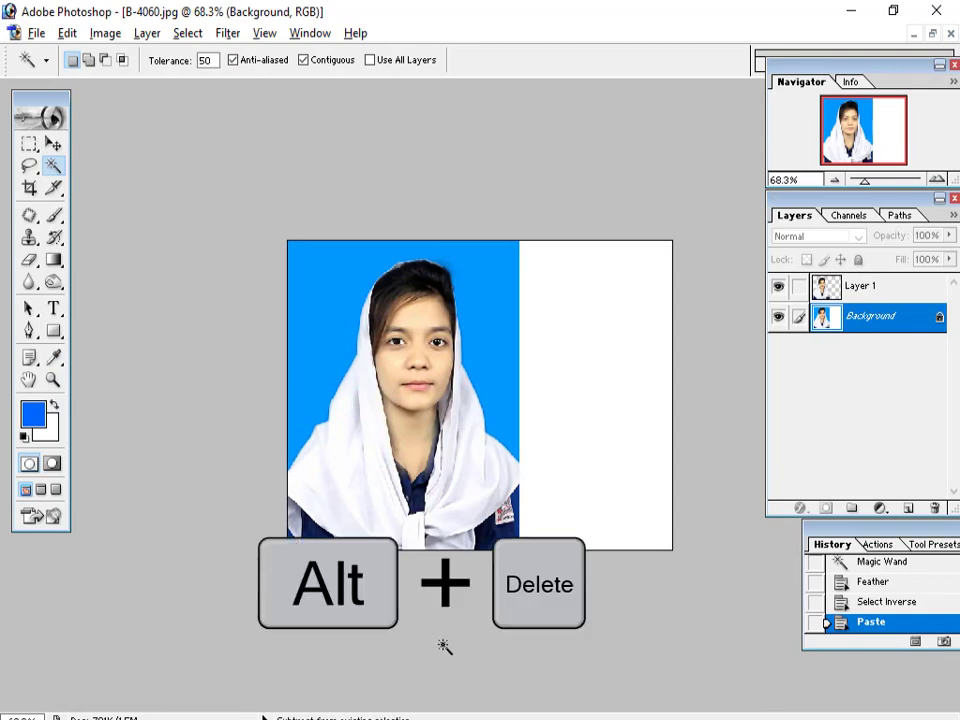
Make the woman's cutout layer active and move the floating B-4060 window aside so B-4164 is accessible.
{"action": "left_click", "coordinate": [837, 289]}
{"action": "key", "text": "f"}
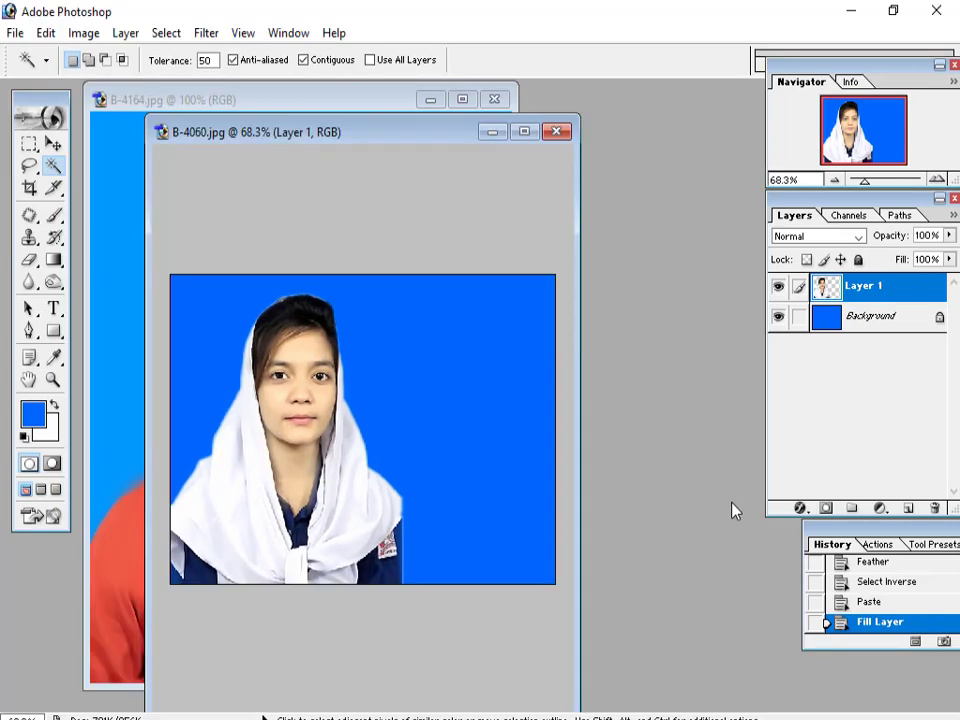
{"action": "key", "text": "v"}
{"action": "left_click_drag", "start_coordinate": [253, 133], "coordinate": [426, 104]}
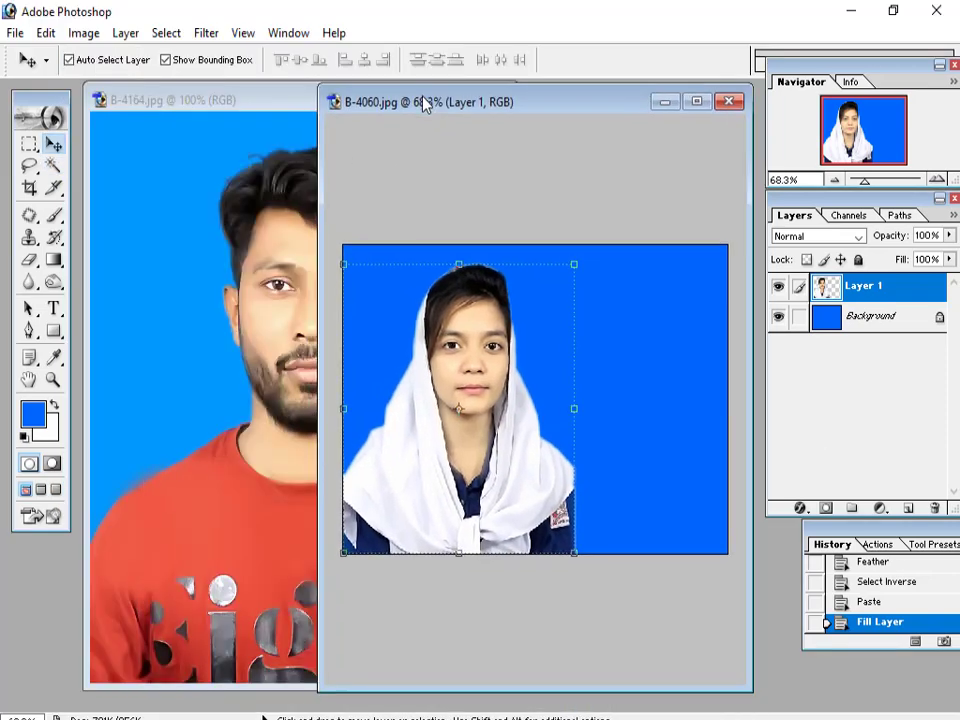
Switch to B-4164 and select the whole blue background around the man with the Magic Wand.
{"action": "left_click", "coordinate": [261, 109]}
{"action": "key", "text": "f"}
{"action": "key", "text": "c"}
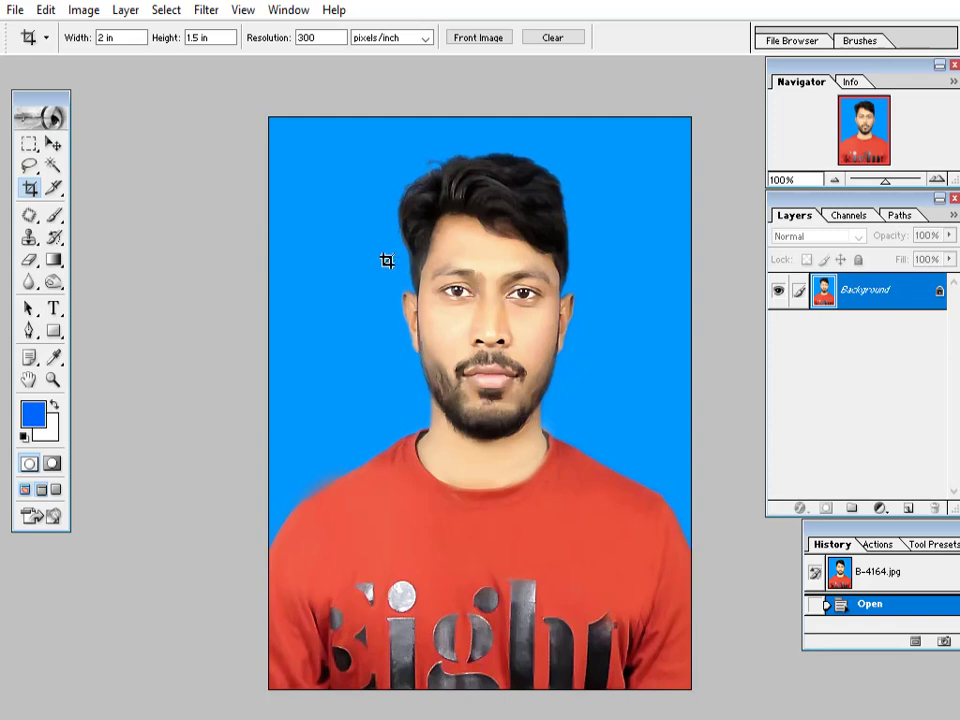
{"action": "key", "text": "e"}
{"action": "key", "text": "w"}
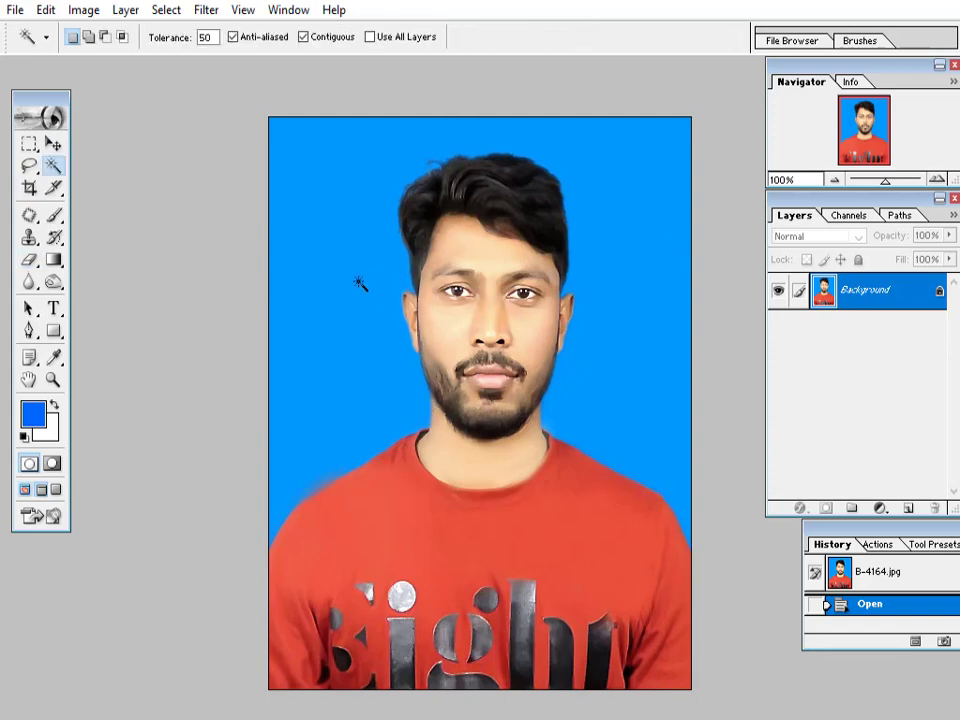
{"action": "left_click", "coordinate": [356, 280]}
{"action": "left_click", "coordinate": [350, 284]}
{"action": "left_click", "coordinate": [346, 286]}
{"action": "left_click", "coordinate": [345, 297]}
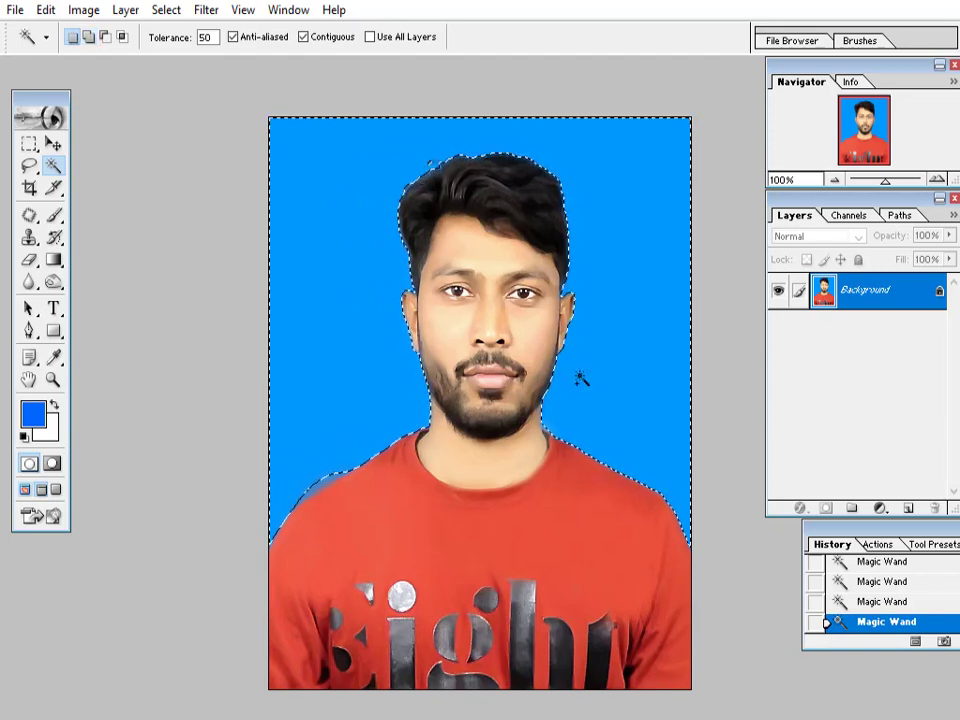
Feather B-4164's background selection by 2 pixels and use its inverse to copy the man's cutout onto a new layer.
{"action": "key", "text": "ctrl+alt+d"}
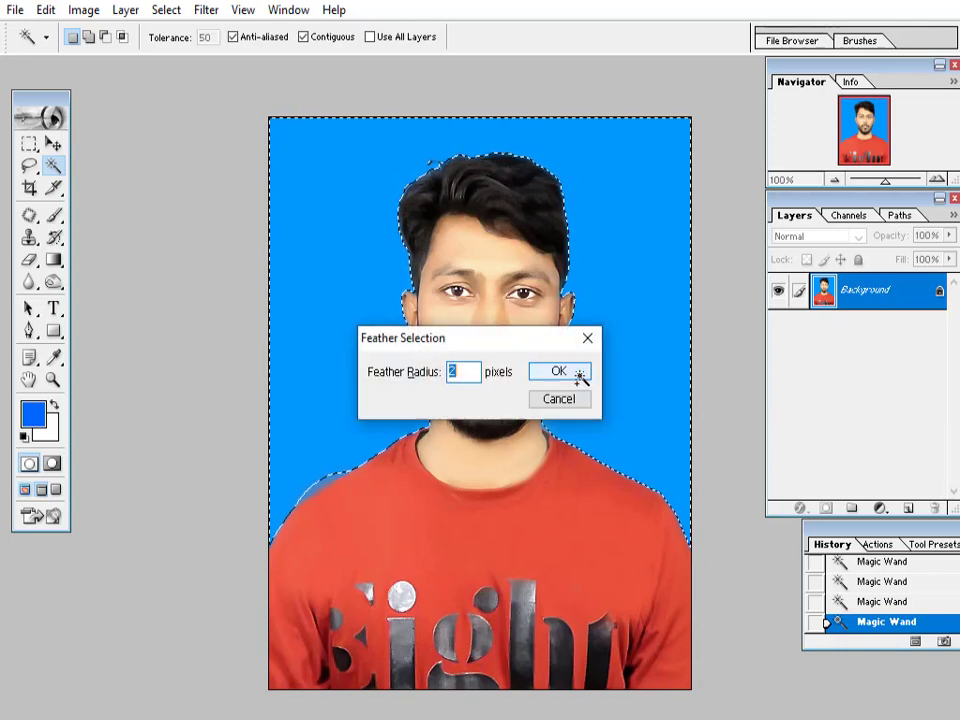
{"action": "type", "text": "2"}
{"action": "left_click", "coordinate": [579, 377]}
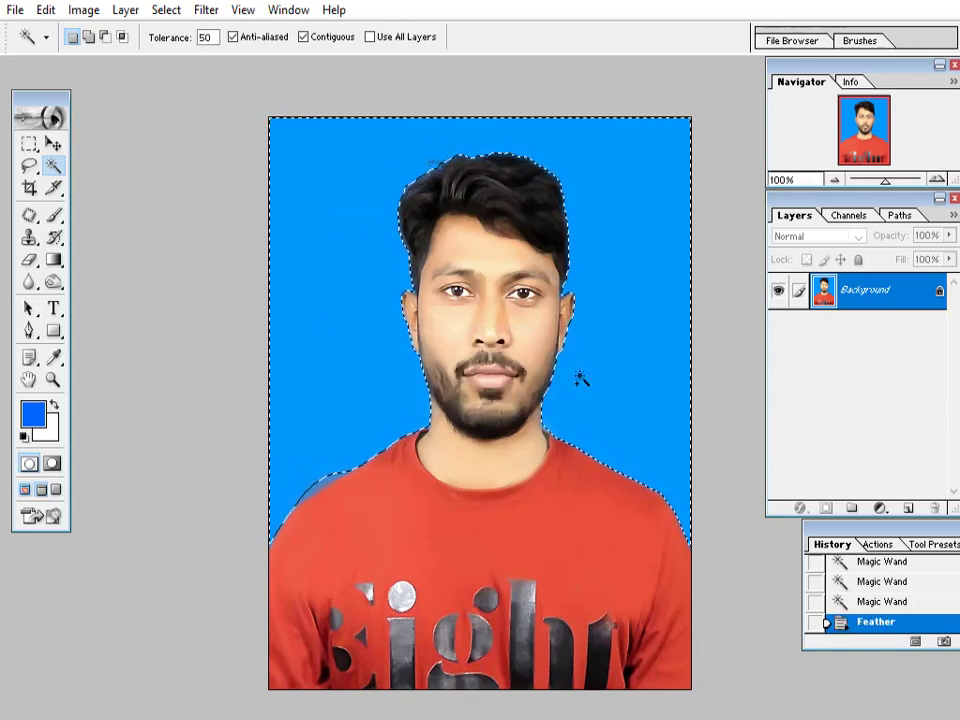
{"action": "key", "text": "ctrl+shift+i"}
{"action": "key", "text": "ctrl+c"}
{"action": "key", "text": "ctrl+v"}
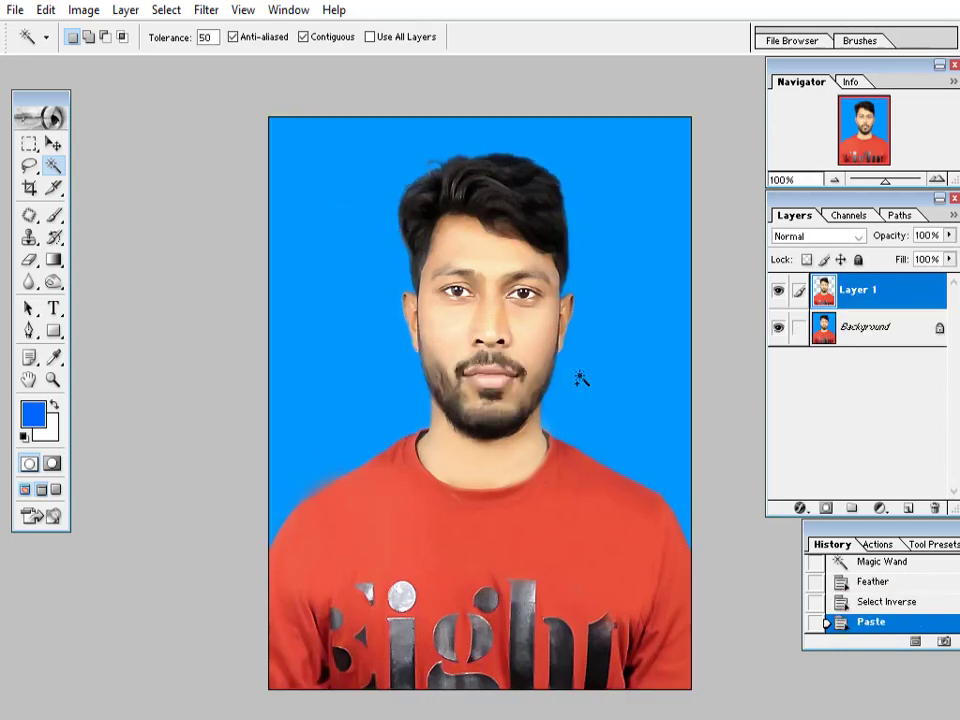
Return B-4164 to a floating window and move the man's cutout layer into the B-4060 document.
{"action": "left_click", "coordinate": [846, 330]}
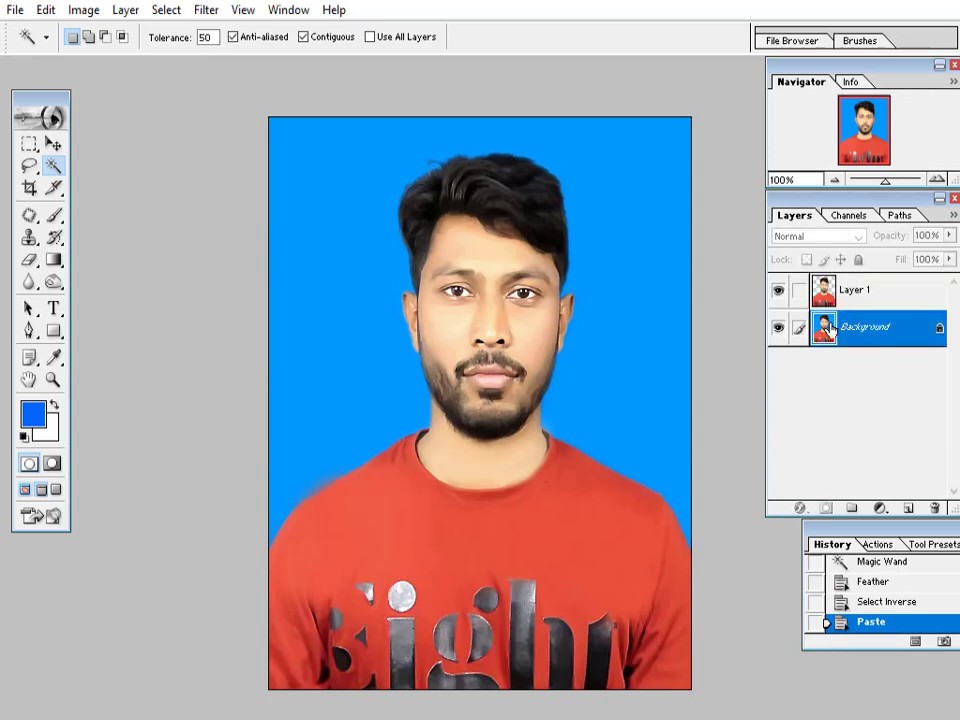
{"action": "key", "text": "f"}
{"action": "key", "text": "f"}
{"action": "key", "text": "f"}
{"action": "key", "text": "f"}
{"action": "key", "text": "f"}
{"action": "key", "text": "v"}
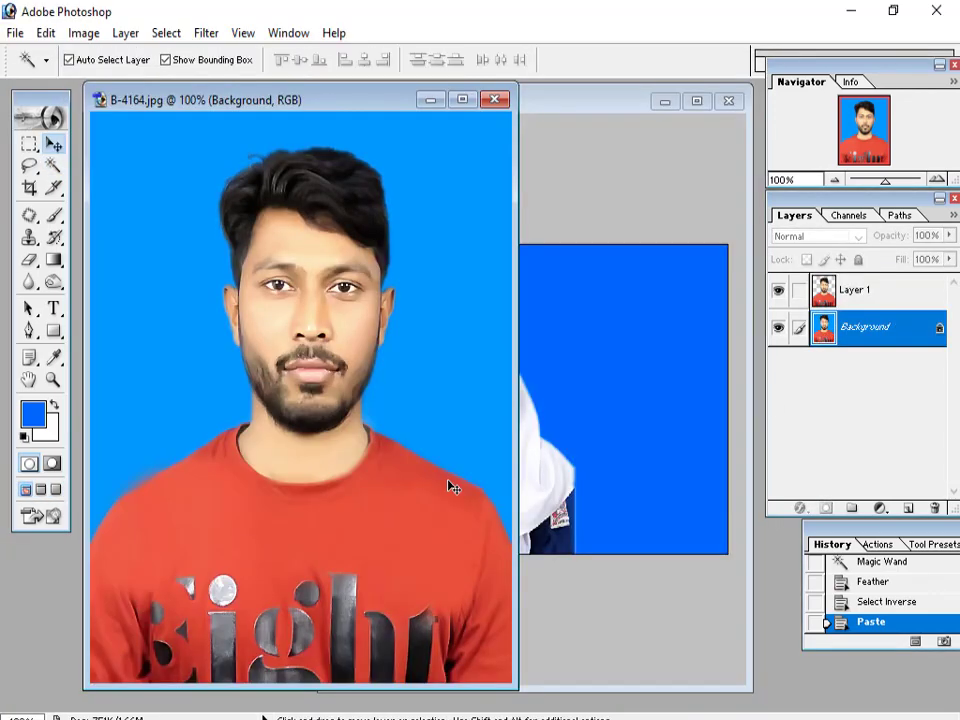
{"action": "left_click_drag", "start_coordinate": [362, 511], "coordinate": [385, 476]}
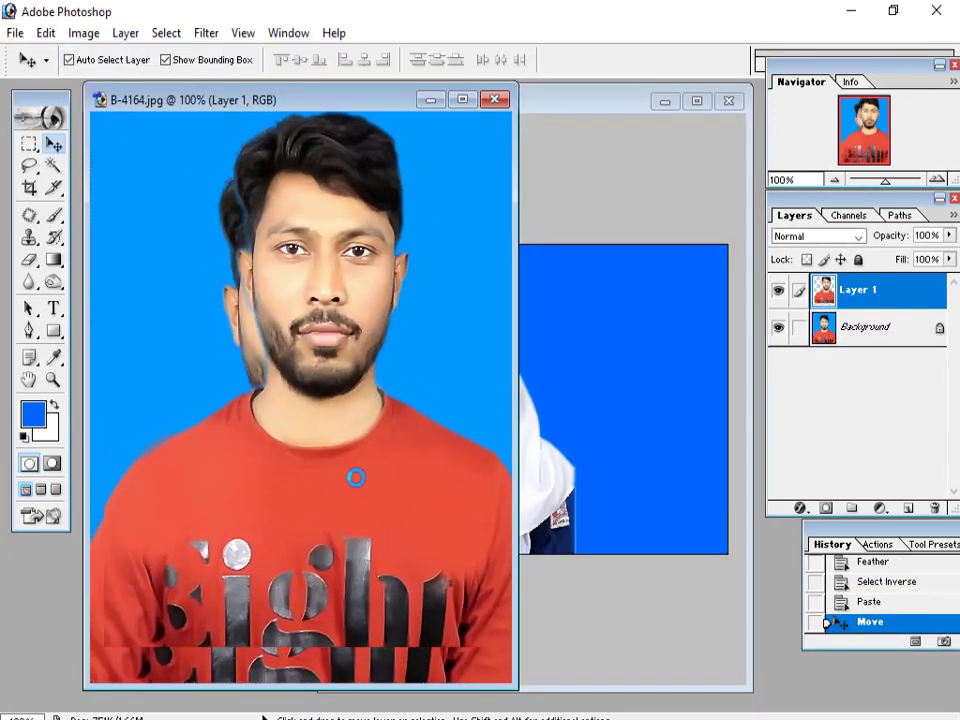
{"action": "left_click_drag", "start_coordinate": [366, 541], "coordinate": [602, 476]}
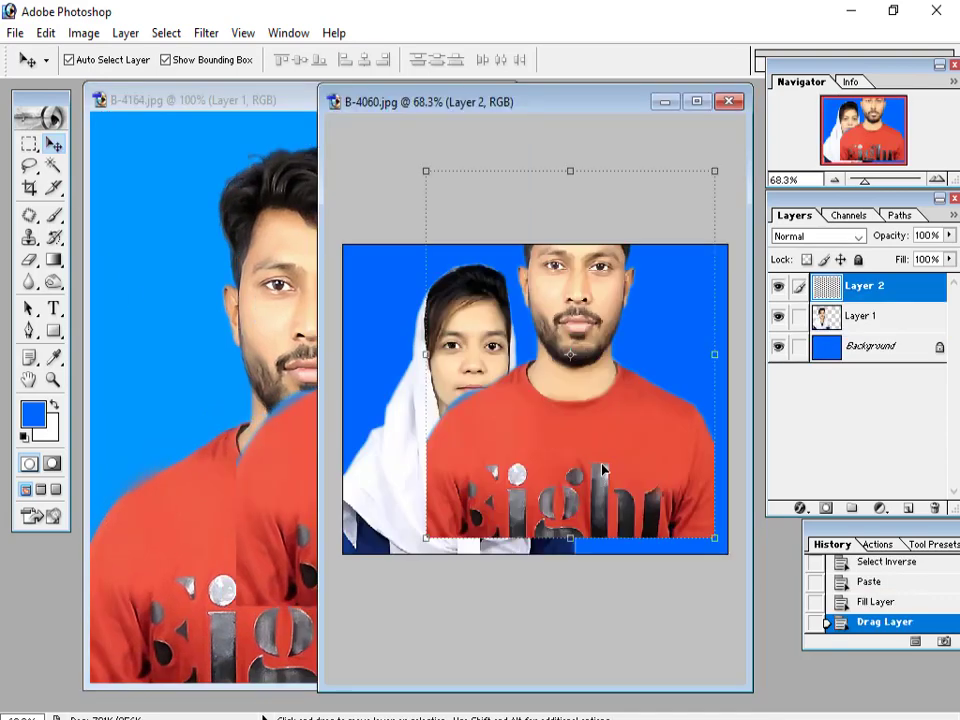
Maximize B-4060, scale the man's cutout proportionally to about 69%, and place it in the canvas's lower-right corner.
{"action": "double_click", "coordinate": [519, 104]}
{"action": "left_click_drag", "start_coordinate": [513, 383], "coordinate": [572, 448]}
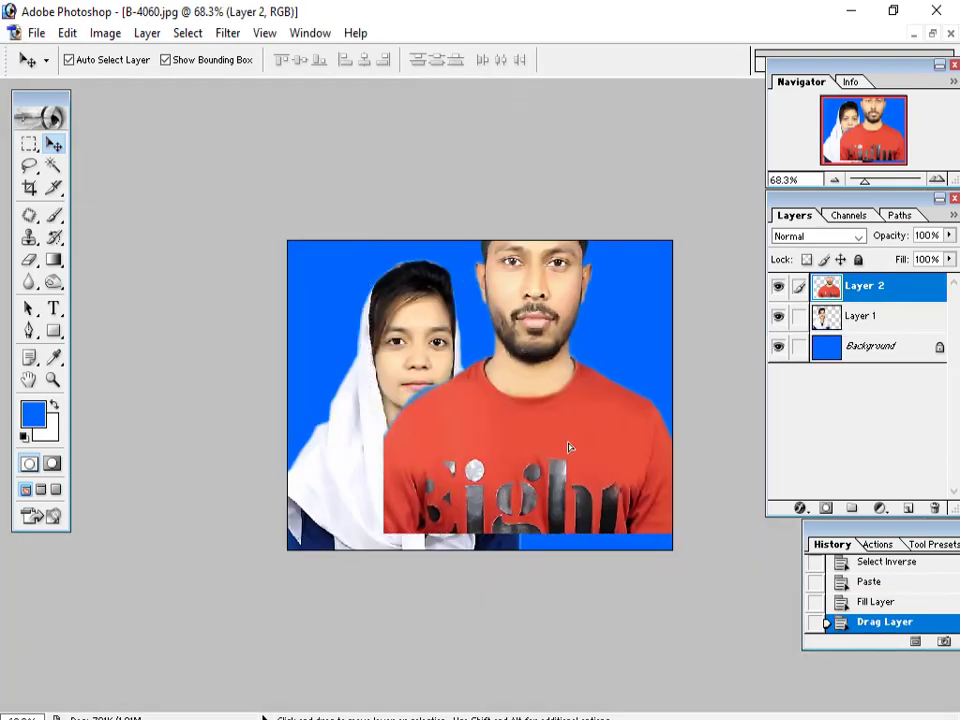
{"action": "left_click_drag", "start_coordinate": [383, 535], "coordinate": [459, 507]}
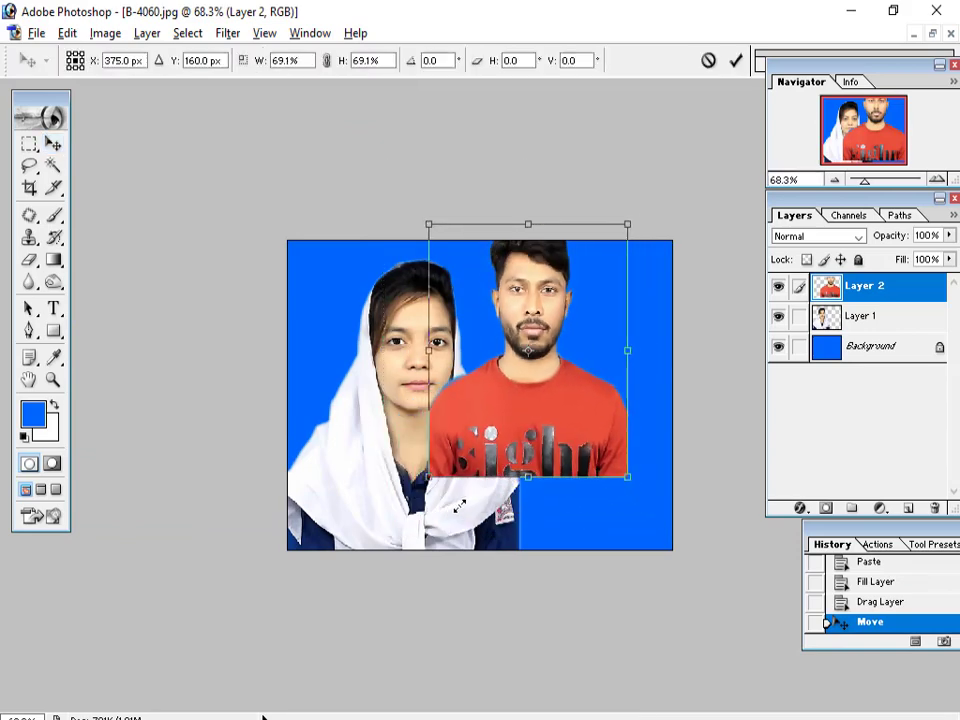
{"action": "left_click_drag", "start_coordinate": [592, 440], "coordinate": [637, 510]}
{"action": "key", "text": "Return"}
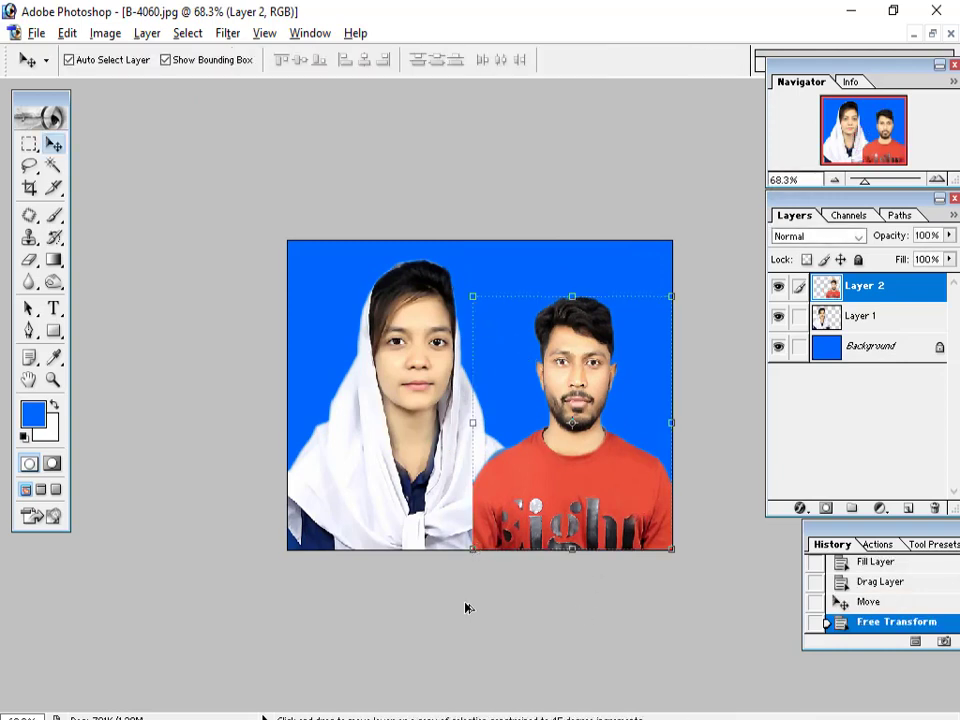
Rescale the man's cutout to about 102.6% and align it with the canvas's lower-right corner.
{"action": "left_click_drag", "start_coordinate": [472, 550], "coordinate": [483, 537]}
{"action": "left_click_drag", "start_coordinate": [570, 496], "coordinate": [581, 509]}
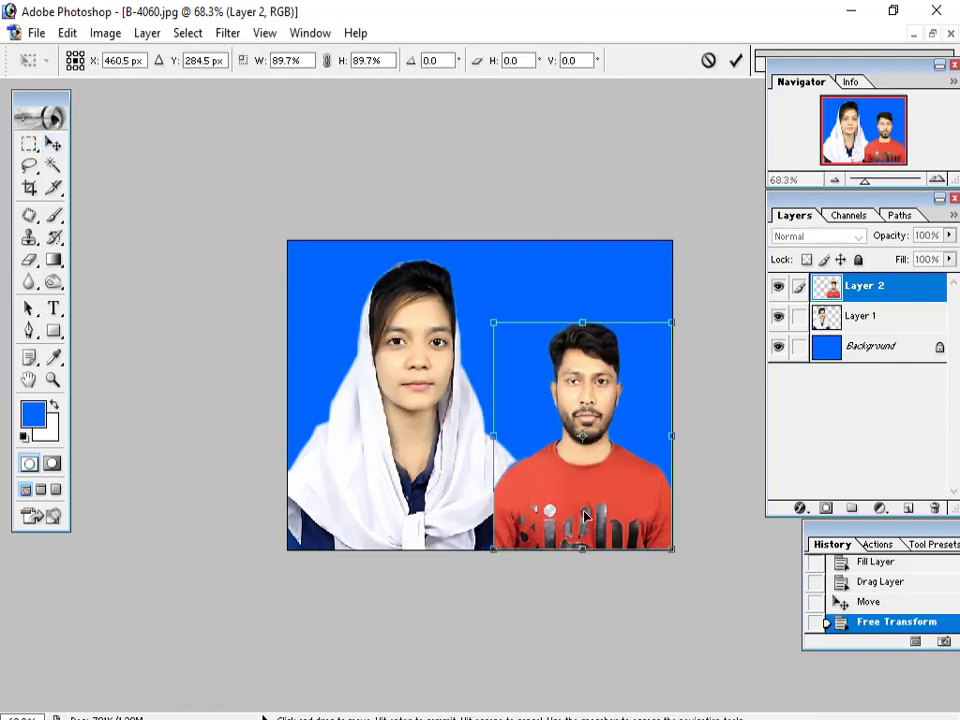
{"action": "left_click_drag", "start_coordinate": [488, 320], "coordinate": [475, 303]}
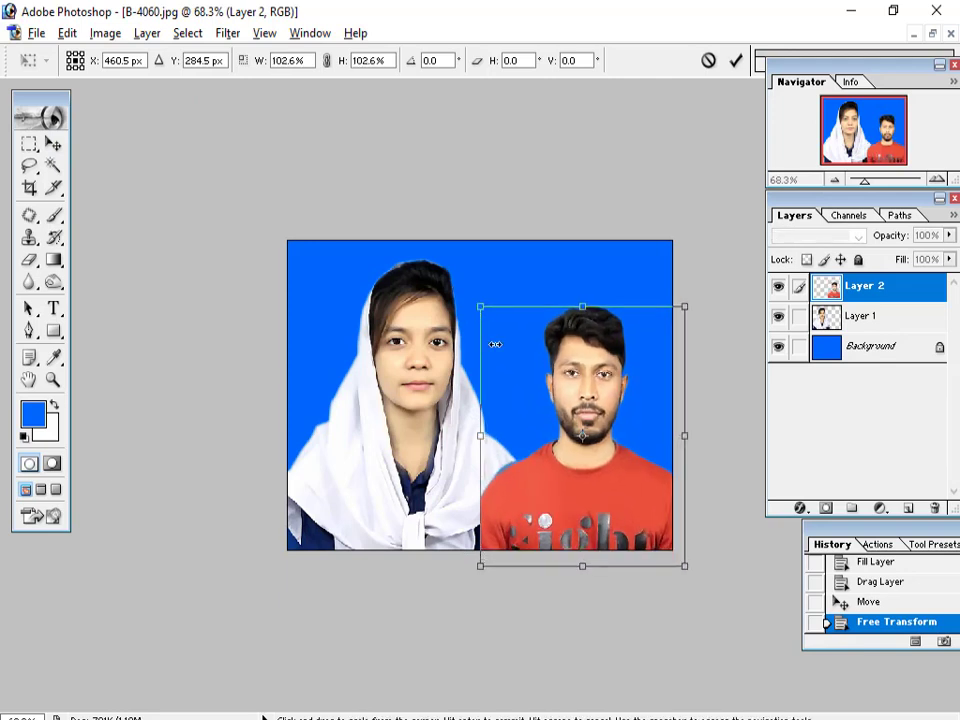
{"action": "mouse_move", "coordinate": [618, 497]}
{"action": "left_mouse_down"}
{"action": "mouse_move", "coordinate": [605, 467]}
{"action": "mouse_move", "coordinate": [605, 490]}
{"action": "left_mouse_up"}
{"action": "key", "text": "Return"}
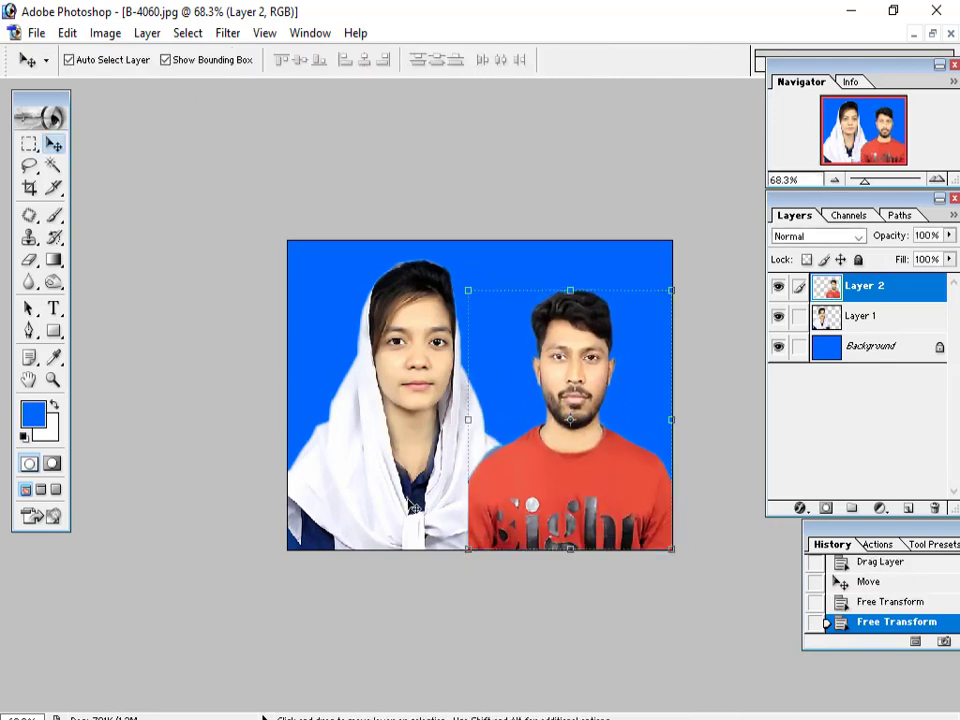
Scale the woman's cutout proportionally to about 79% and place it in the canvas's lower-left corner beside the man.
{"action": "left_click", "coordinate": [411, 505]}
{"action": "left_click_drag", "start_coordinate": [294, 551], "coordinate": [298, 548]}
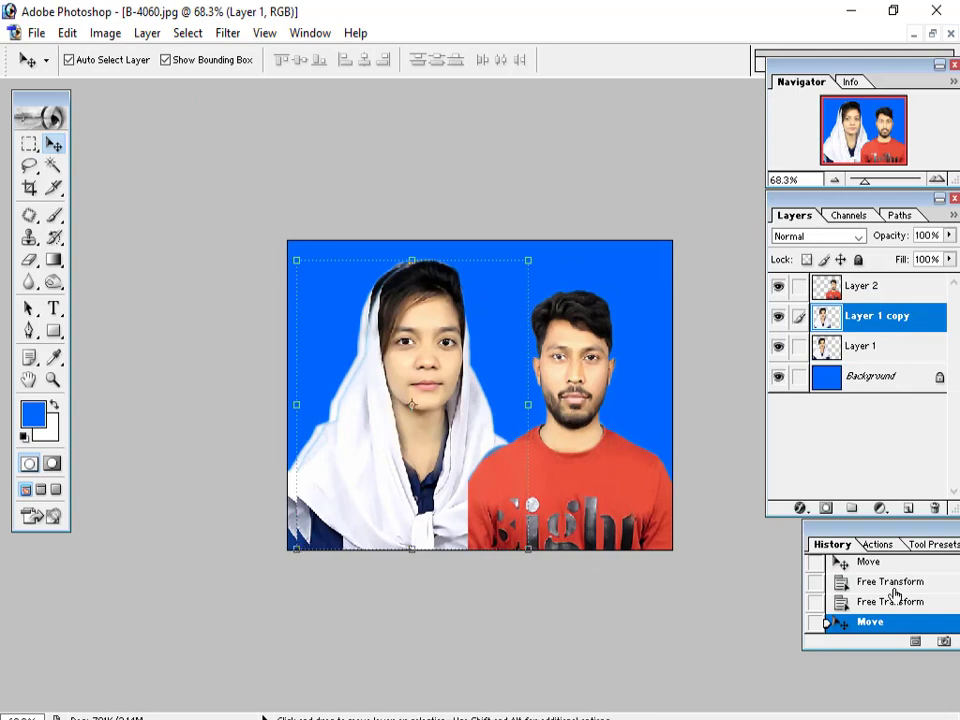
{"action": "key", "text": "ctrl+z"}
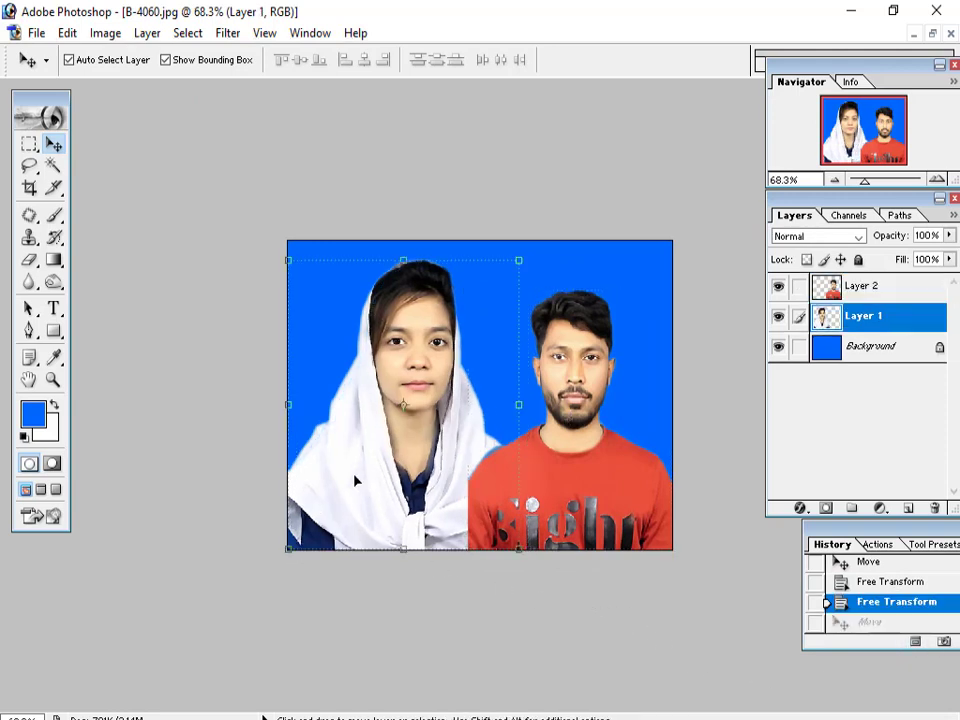
{"action": "left_click_drag", "start_coordinate": [289, 549], "coordinate": [316, 521]}
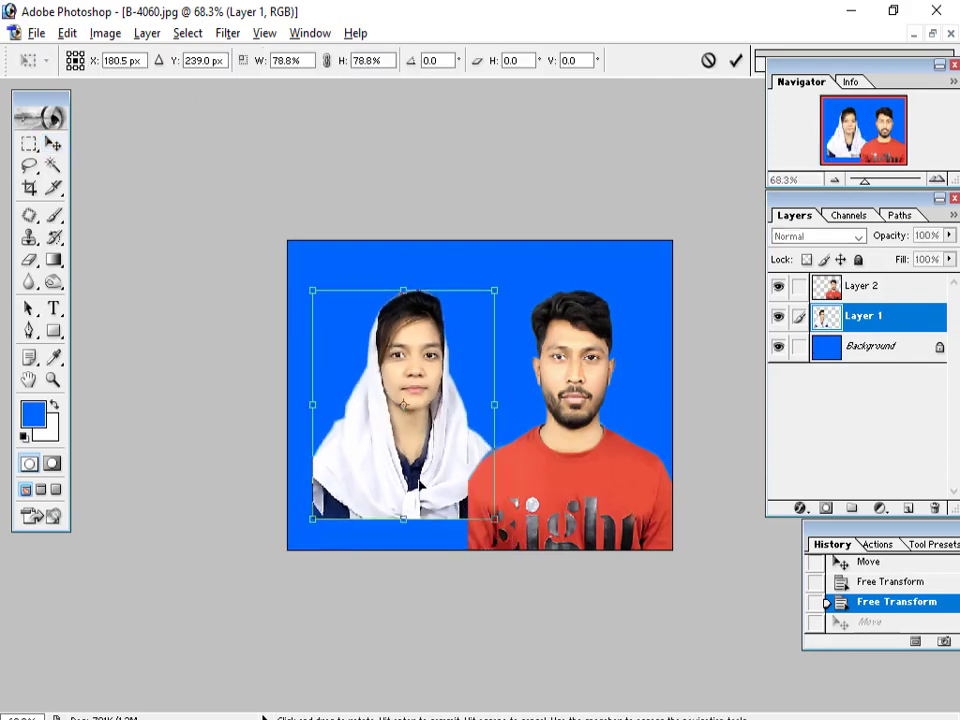
{"action": "left_click_drag", "start_coordinate": [441, 457], "coordinate": [417, 489]}
{"action": "key", "text": "Return"}
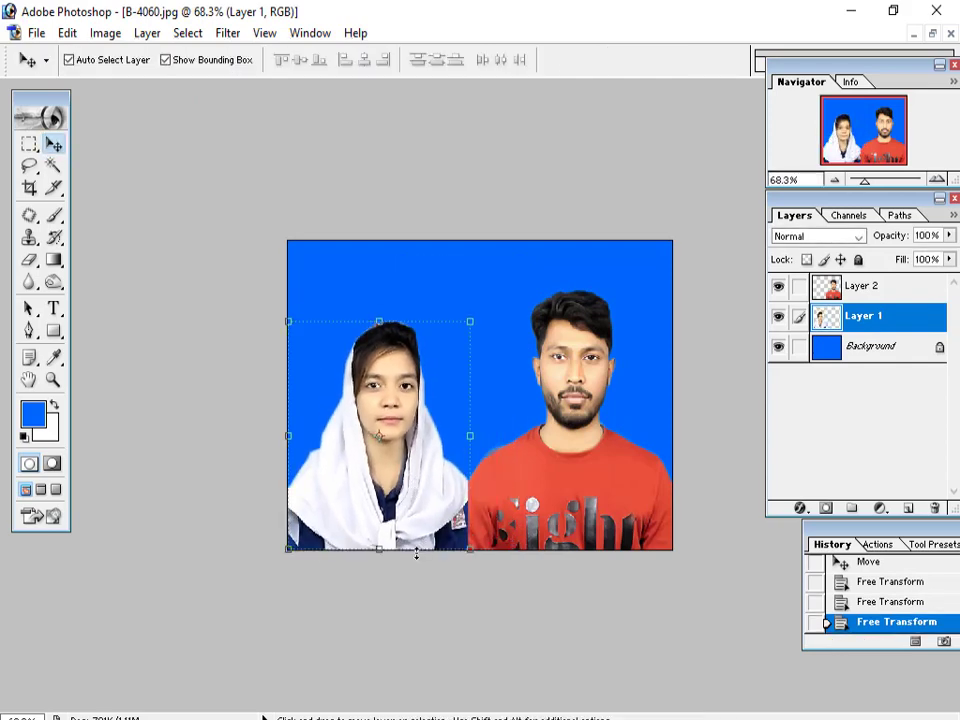
Enlarge the woman's cutout to about 110% and shift it slightly left so it meets the man's shoulder.
{"action": "left_click_drag", "start_coordinate": [470, 321], "coordinate": [488, 305]}
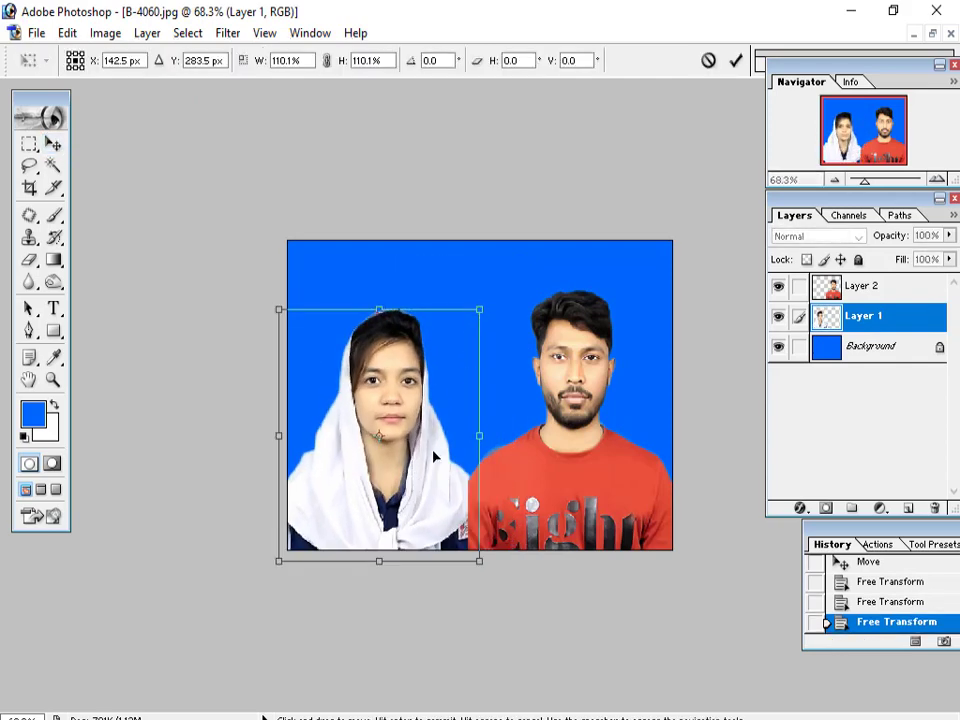
{"action": "mouse_move", "coordinate": [435, 454]}
{"action": "left_mouse_down"}
{"action": "mouse_move", "coordinate": [437, 430]}
{"action": "mouse_move", "coordinate": [429, 454]}
{"action": "left_mouse_up"}
{"action": "key", "text": "Return"}
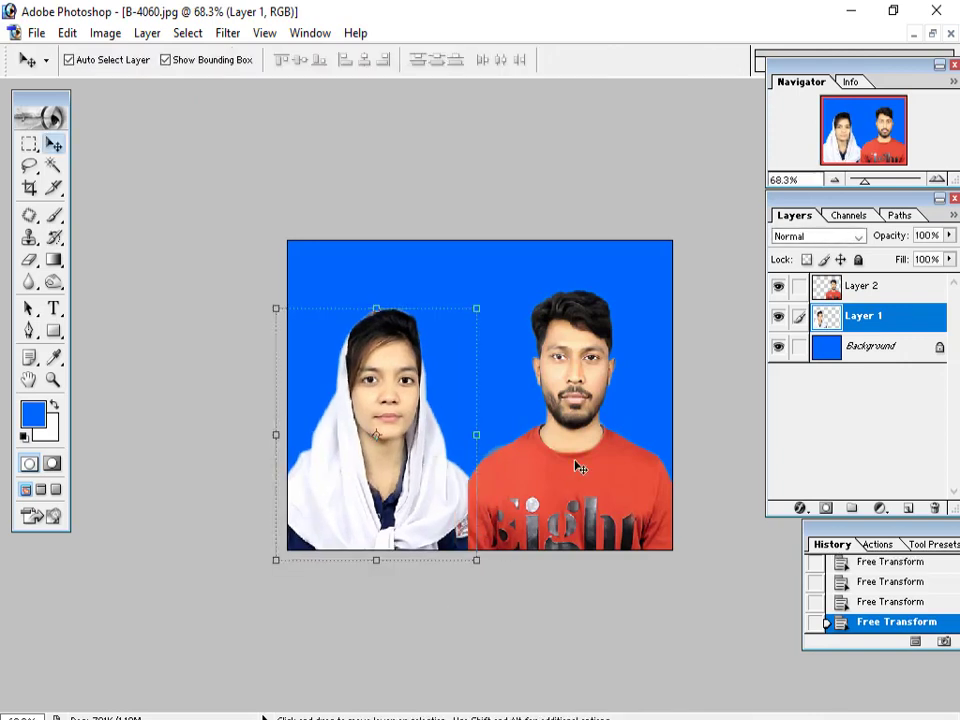
Scale the man's cutout to about 98.9% and nudge it into the canvas's lower-right corner.
{"action": "left_click", "coordinate": [579, 461]}
{"action": "mouse_move", "coordinate": [476, 551]}
{"action": "left_mouse_down"}
{"action": "mouse_move", "coordinate": [462, 560]}
{"action": "mouse_move", "coordinate": [474, 555]}
{"action": "left_mouse_up"}
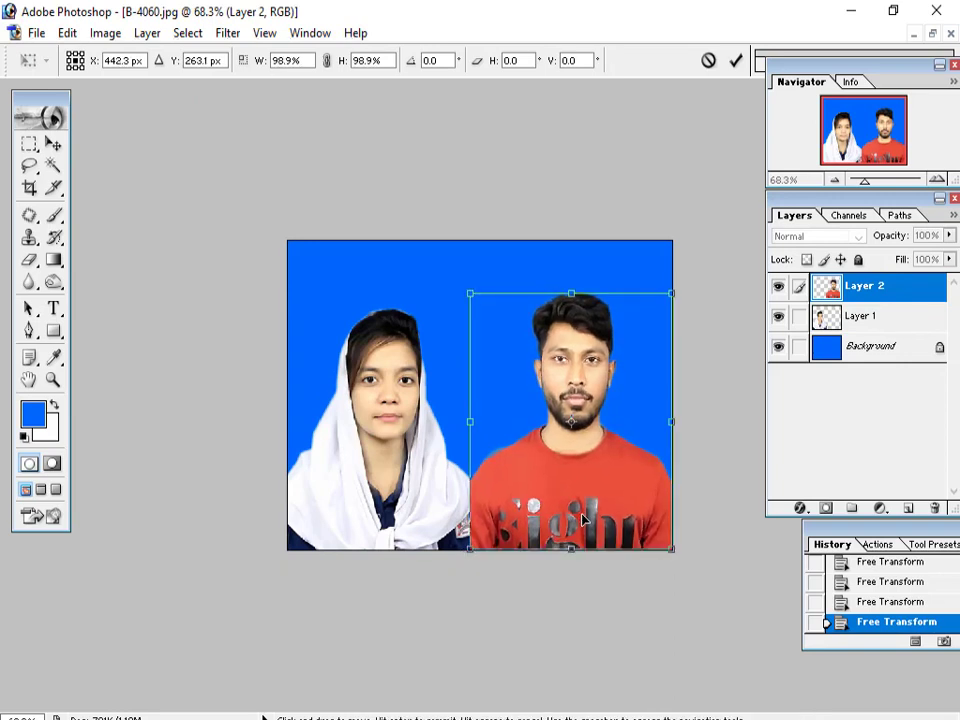
{"action": "key", "text": "Return"}
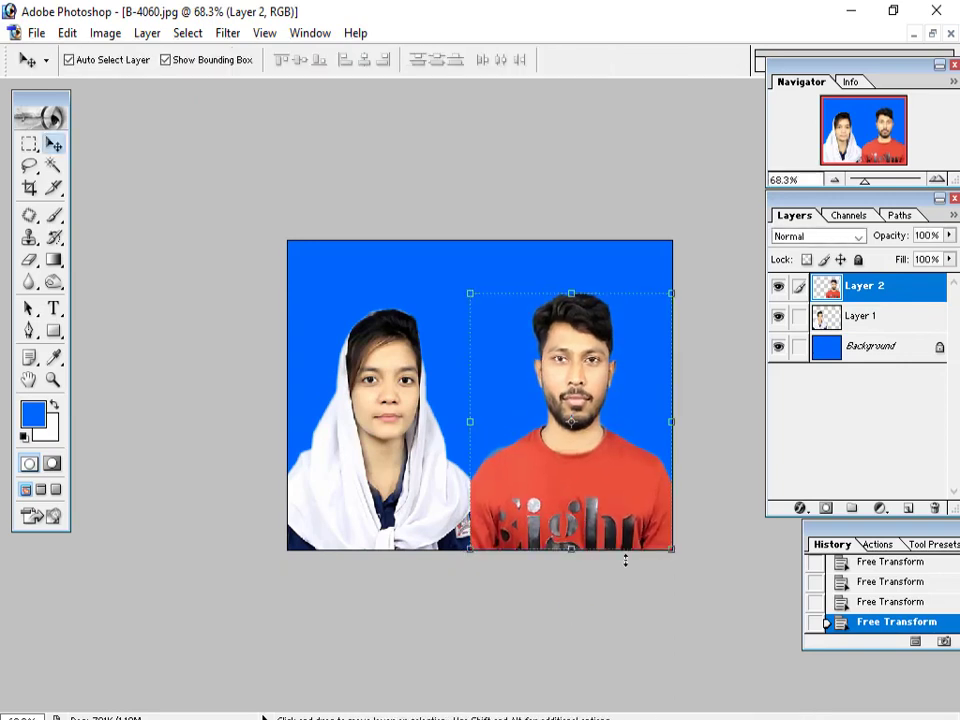
{"action": "key", "text": "Left"}
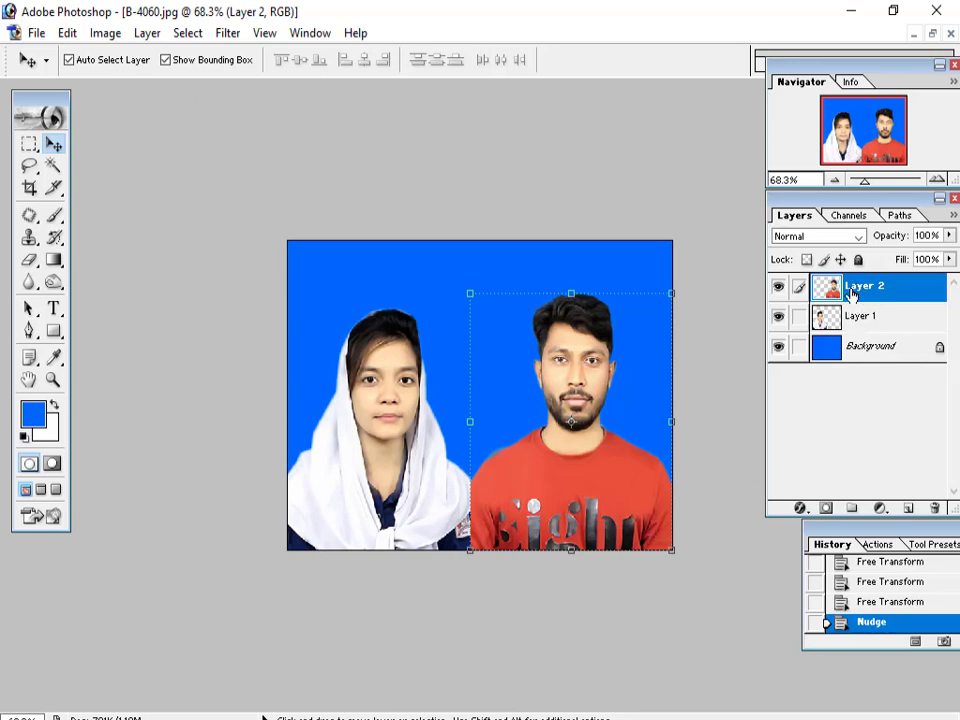
Merge both cutout layers into the blue background and copy the entire joint photo.
{"action": "key", "text": "ctrl+e"}
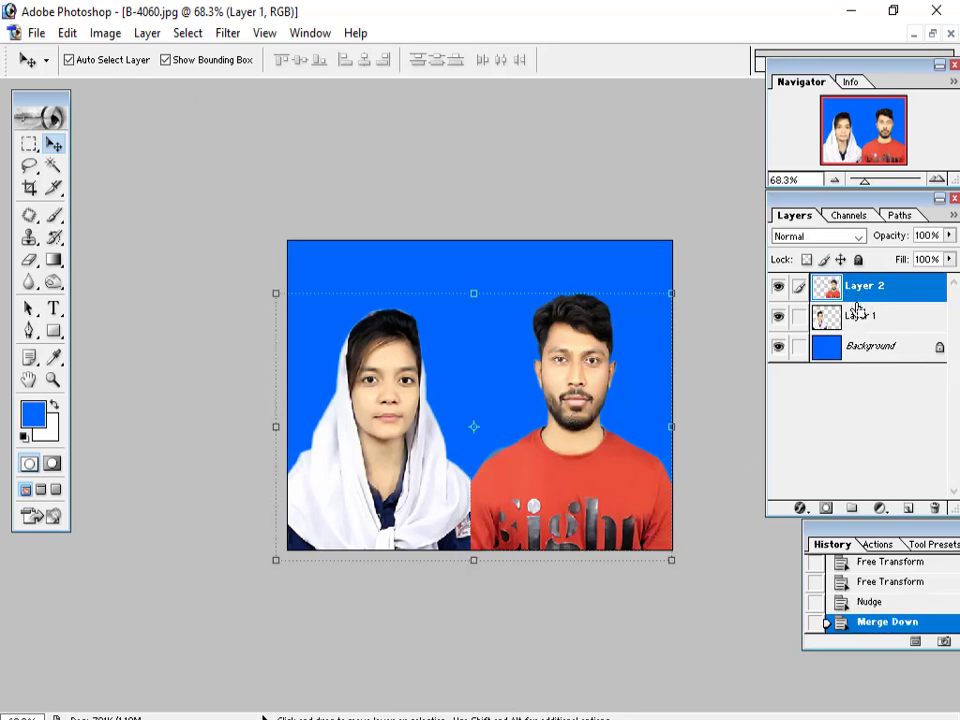
{"action": "key", "text": "ctrl+e"}
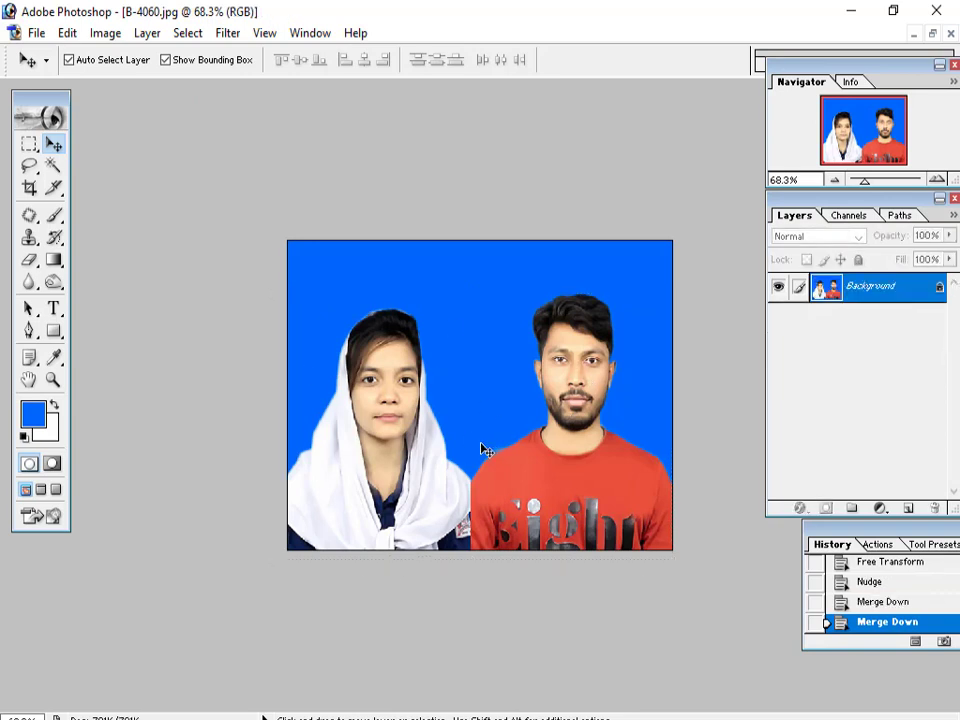
{"action": "key", "text": "ctrl+a"}
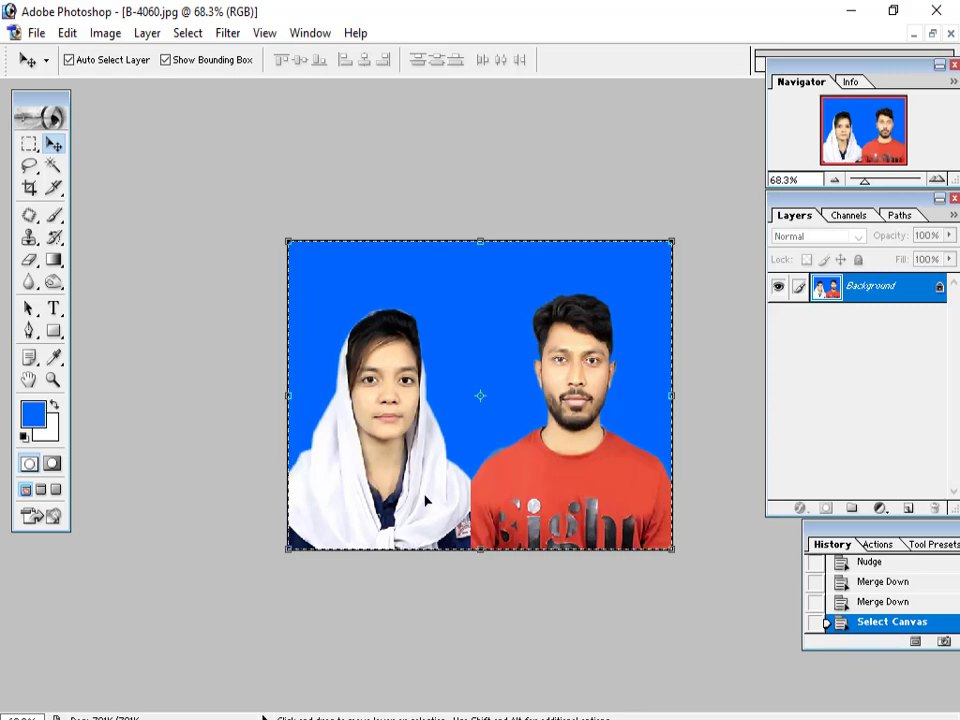
Create a white A4 document of 210 × 297 mm at 300 pixels/inch in RGB Color and maximize its window.
{"action": "key", "text": "ctrl+n"}
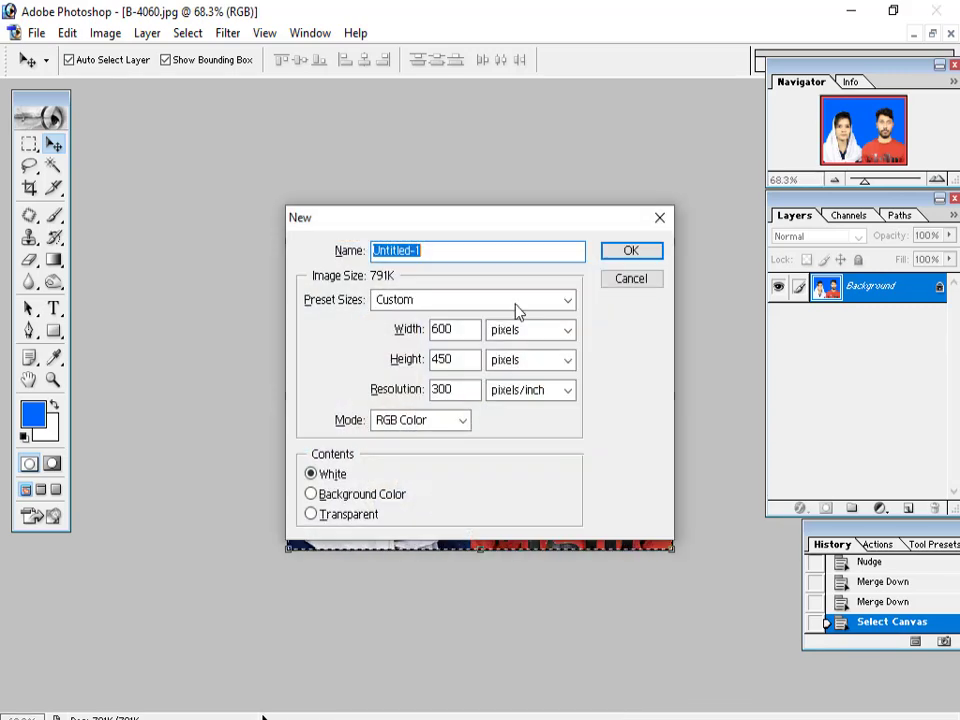
{"action": "left_click", "coordinate": [435, 302]}
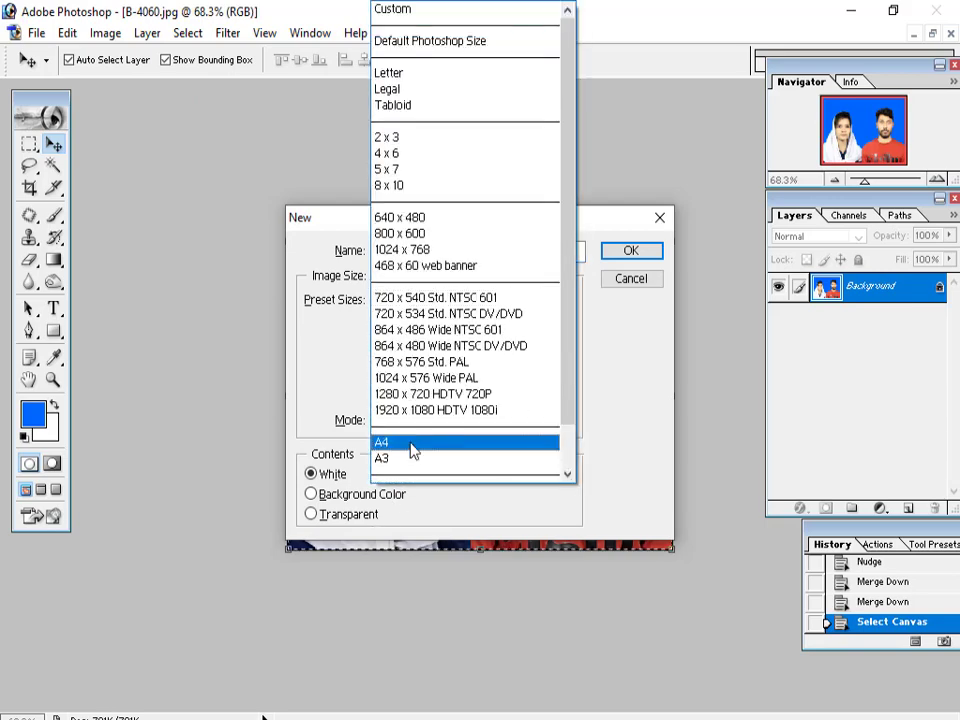
{"action": "left_click", "coordinate": [413, 451]}
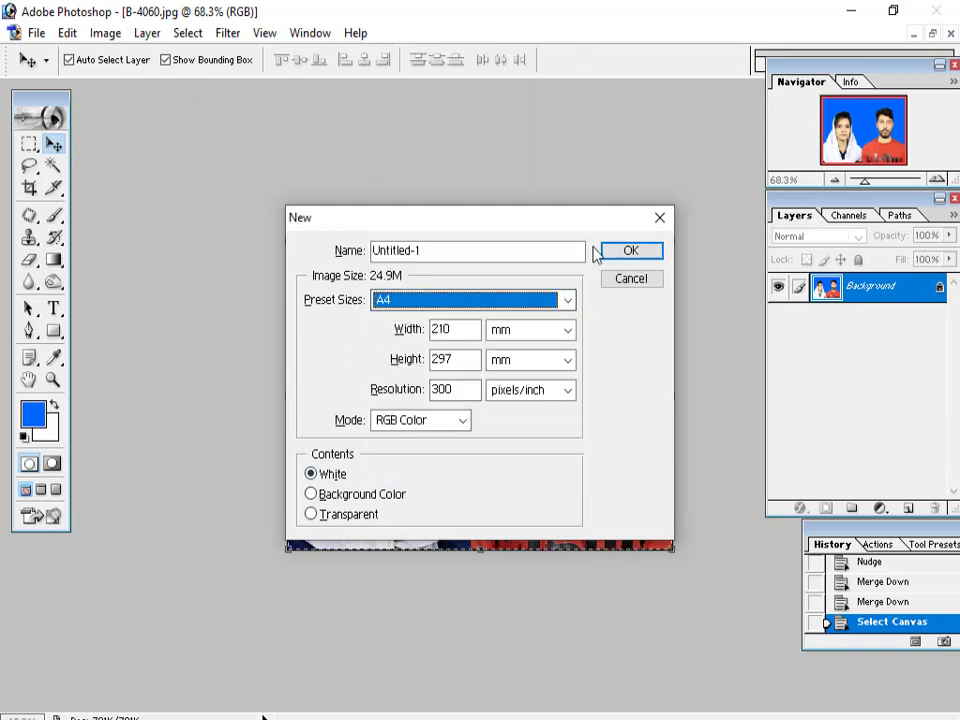
{"action": "left_click", "coordinate": [630, 254]}
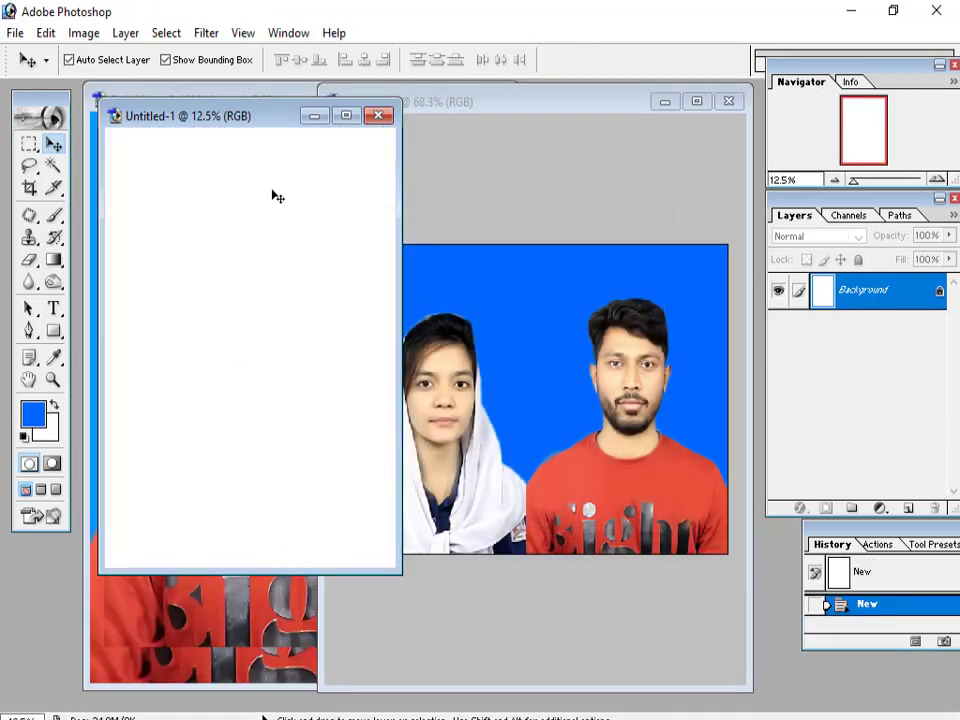
{"action": "left_click", "coordinate": [346, 116]}
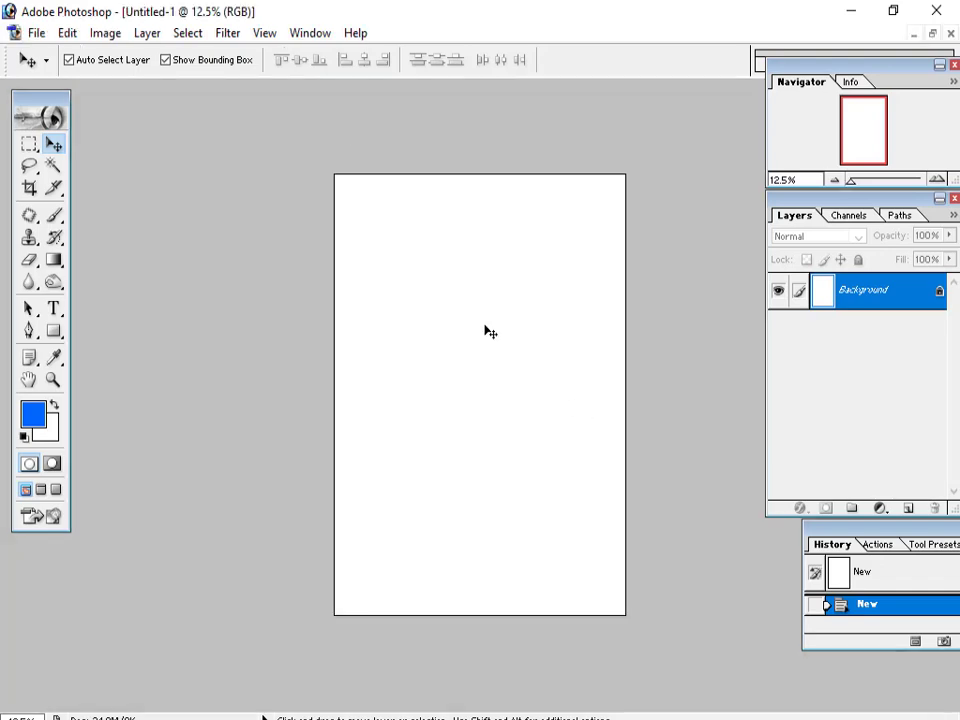
Paste the joint photo and place it in the page's upper-left corner with a narrow margin from the edges.
{"action": "key", "text": "ctrl+v"}
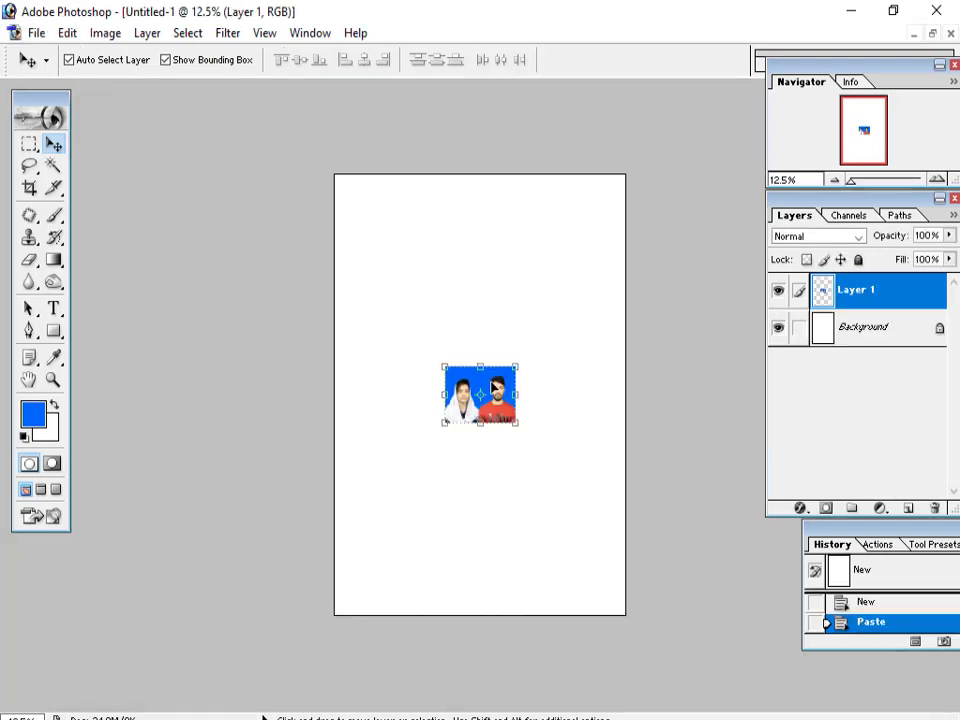
{"action": "left_click_drag", "start_coordinate": [498, 405], "coordinate": [391, 215]}
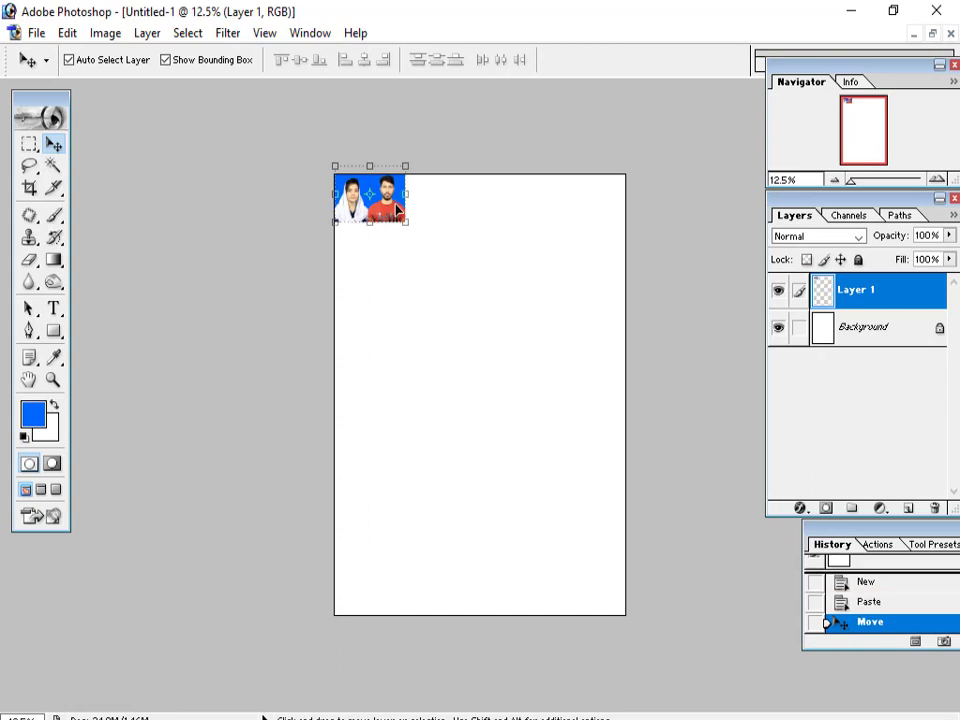
{"action": "key", "text": "Down"}
{"action": "key", "text": "Down"}
{"action": "key", "text": "Down"}
{"action": "key", "text": "Down"}
{"action": "key", "text": "Down"}
{"action": "key", "text": "Down"}
{"action": "key", "text": "Down"}
{"action": "key", "text": "Down"}
{"action": "key", "text": "Down"}
{"action": "key", "text": "Down"}
{"action": "key", "text": "Down"}
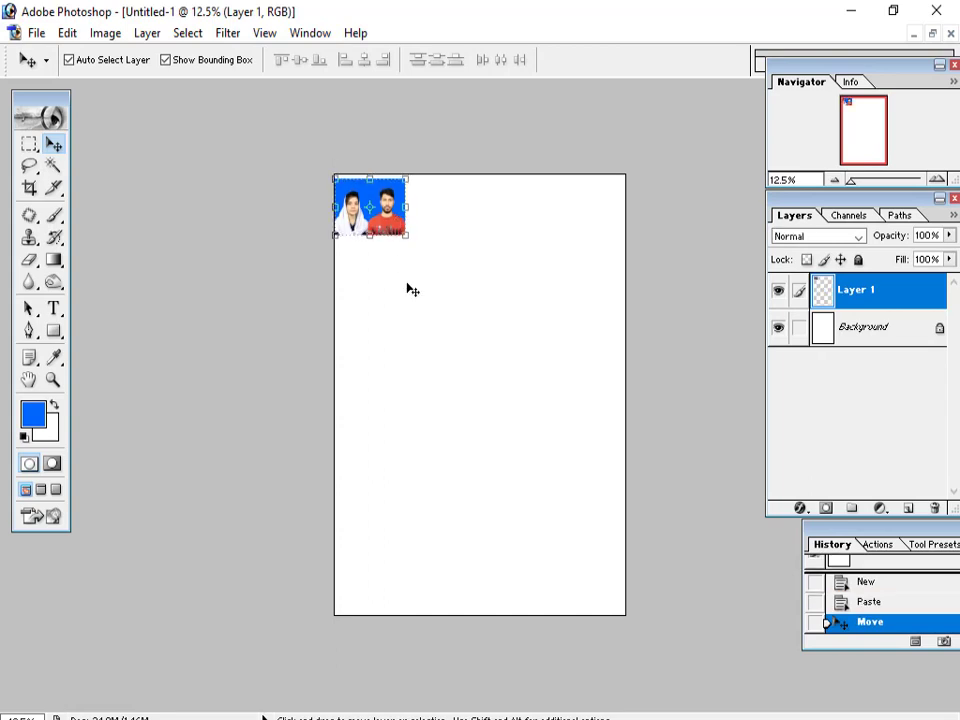
{"action": "key", "text": "Right"}
{"action": "key", "text": "Right"}
{"action": "left_click", "coordinate": [400, 298]}
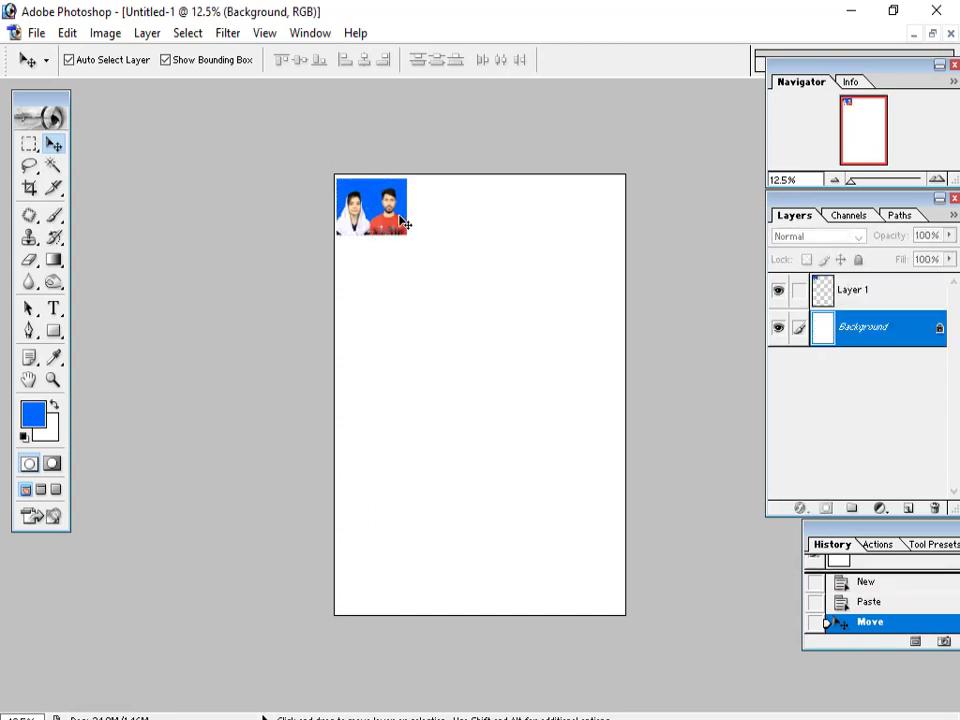
Duplicate the joint photo directly to its right, leaving a thin white gap between the two copies.
{"action": "left_click", "coordinate": [387, 216]}
{"action": "left_click_drag", "start_coordinate": [387, 218], "coordinate": [460, 233]}
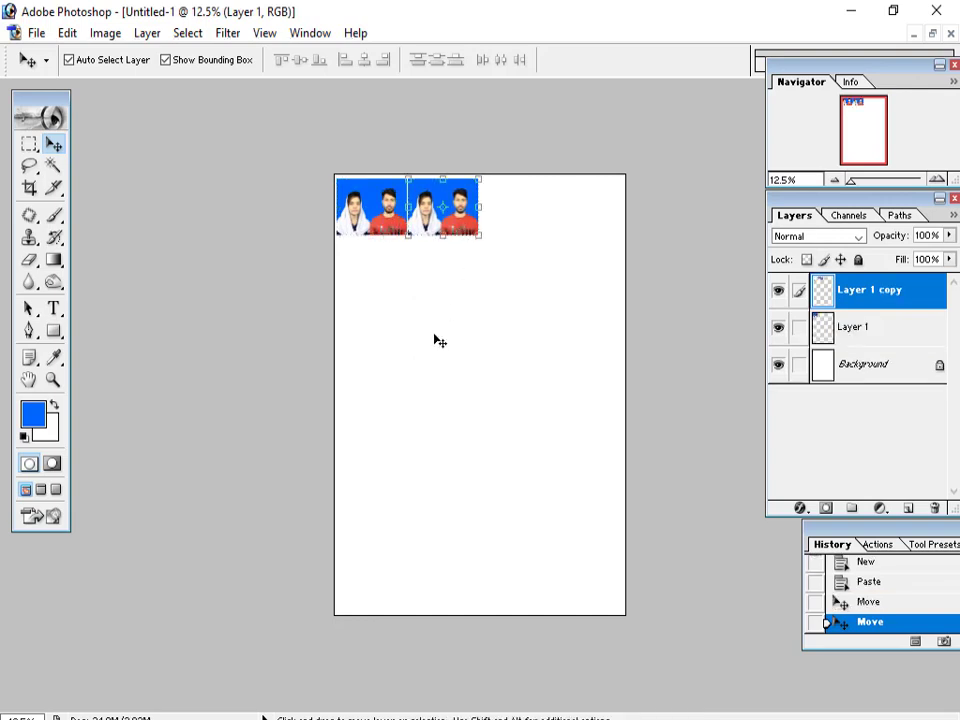
{"action": "key", "text": "Left"}
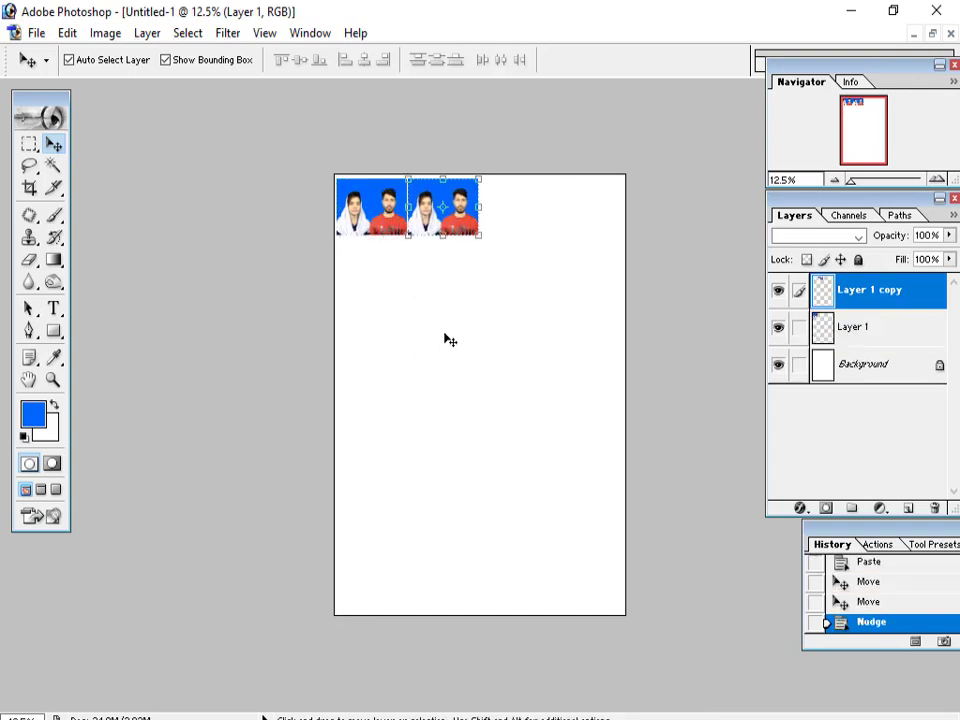
{"action": "left_click", "coordinate": [445, 335]}
{"action": "left_click", "coordinate": [447, 211]}
{"action": "key", "text": "Right"}
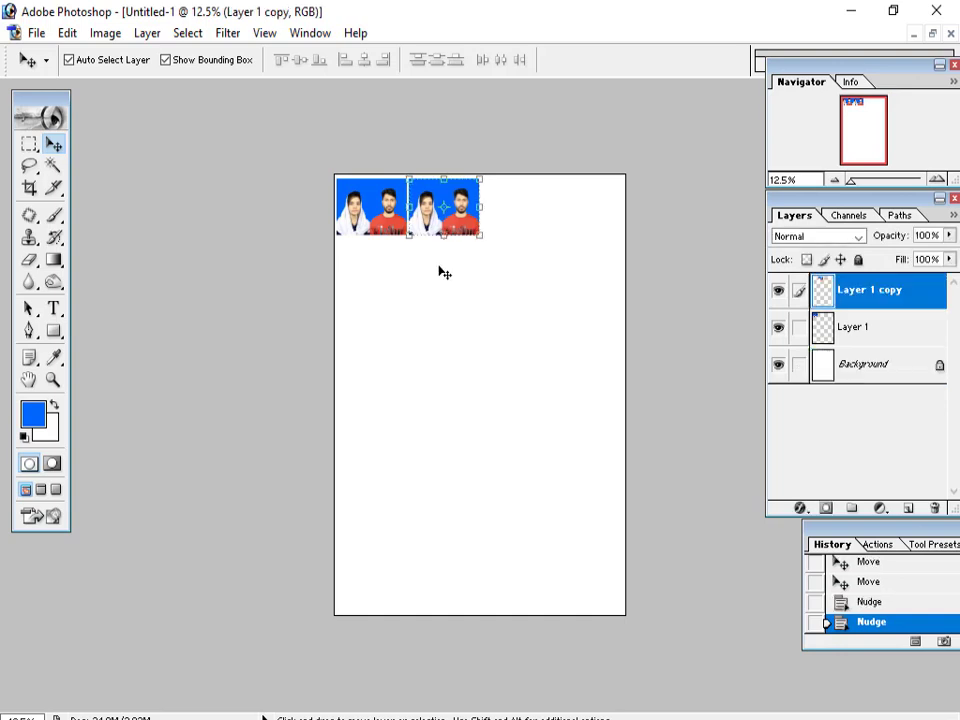
Merge the two photos and duplicate the pair to its right, combining the resulting row of four on one layer.
{"action": "left_click", "coordinate": [374, 217]}
{"action": "left_click", "coordinate": [450, 224]}
{"action": "key", "text": "ctrl+e"}
{"action": "left_click_drag", "start_coordinate": [441, 228], "coordinate": [572, 242]}
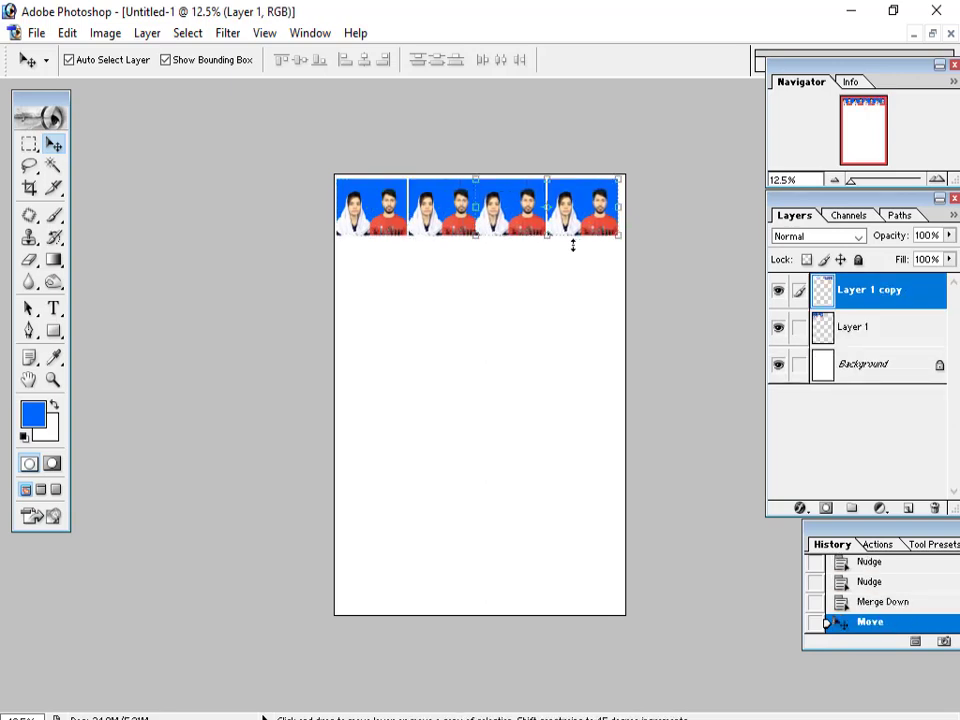
{"action": "key", "text": "Right"}
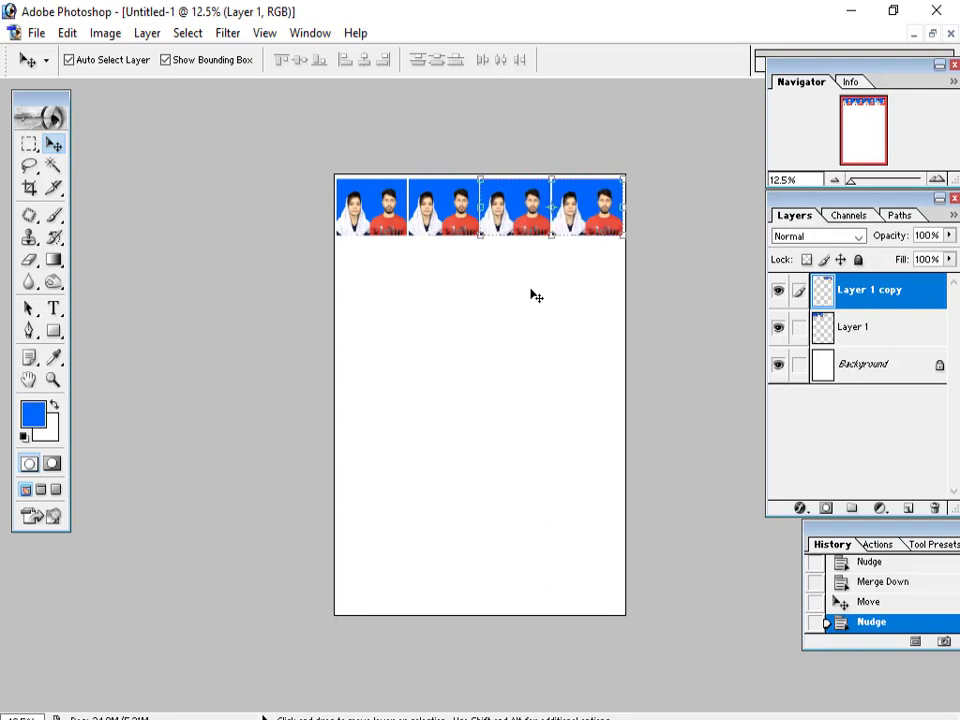
{"action": "key", "text": "ctrl+e"}
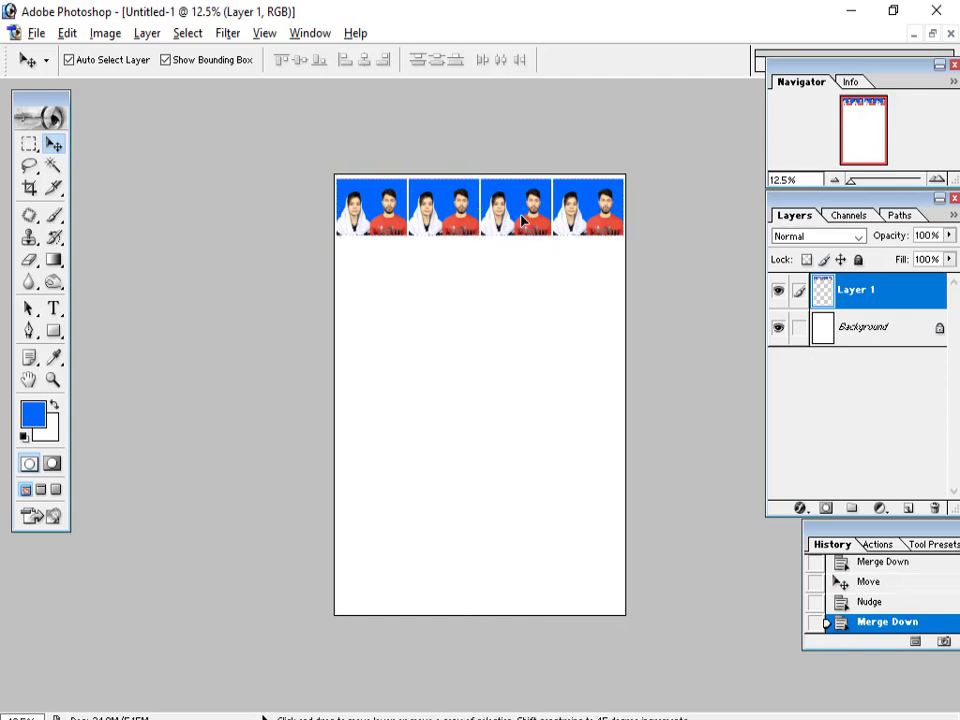
Duplicate the four-photo row toward the lower part of the A4 page and nudge the copy down.
{"action": "left_click_drag", "start_coordinate": [521, 221], "coordinate": [563, 574]}
{"action": "key", "text": "Down"}
{"action": "key", "text": "Down"}
{"action": "key", "text": "Down"}
{"action": "key", "text": "Down"}
{"action": "key", "text": "Down"}
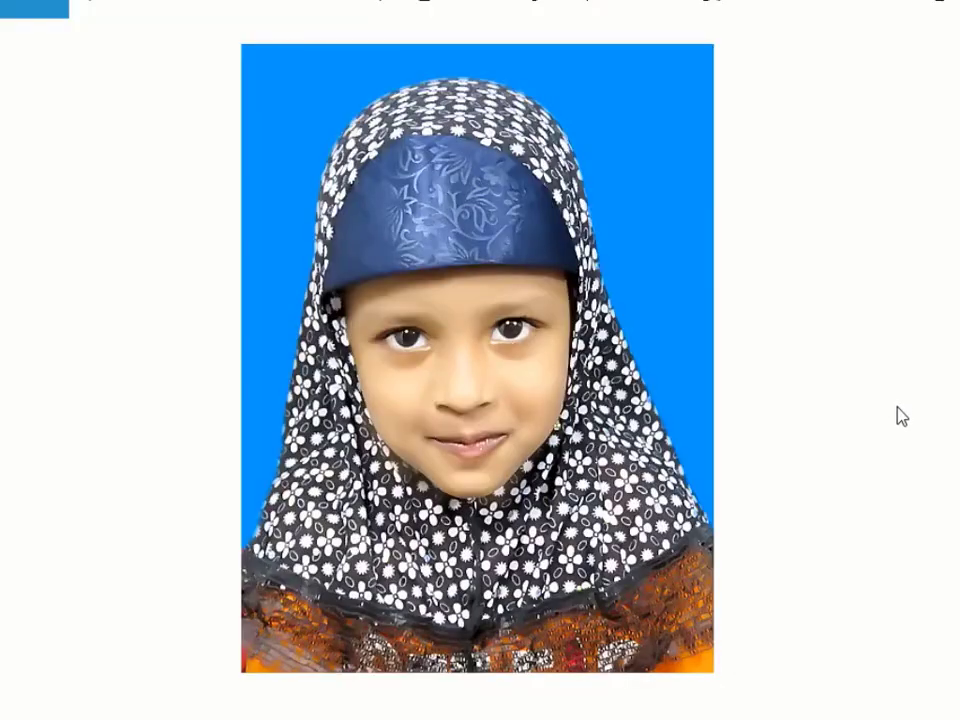